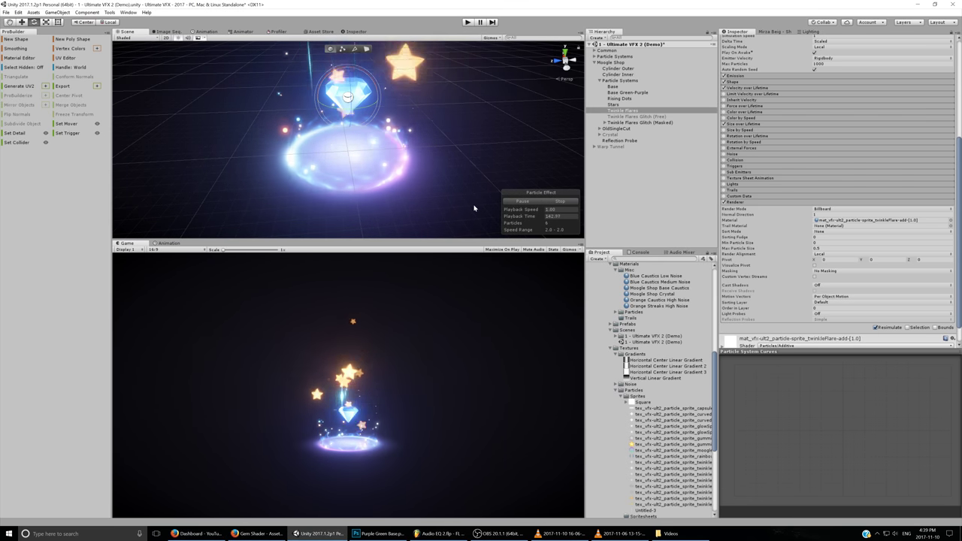
- Orbit, zoom and frame Unity's glowing star and gem effect to view it from several angles
drag(474, 209, 443, 203)
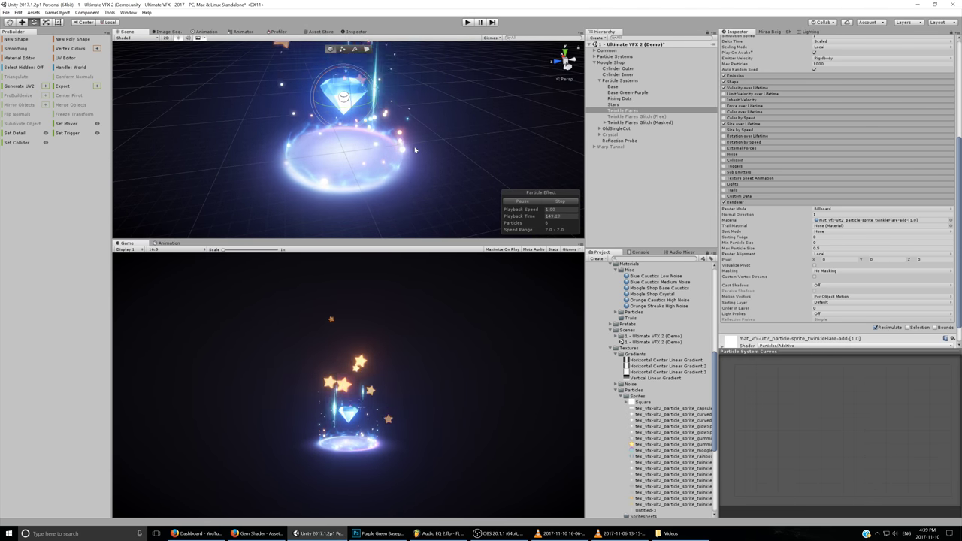
mouse_move(415, 149)
mouse_down()
mouse_move(439, 167)
mouse_move(428, 154)
mouse_up()
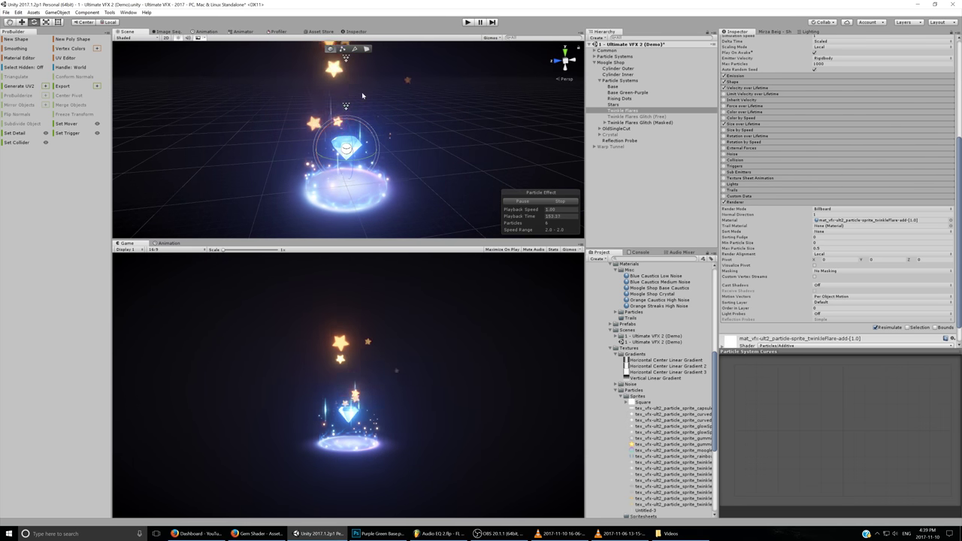
scroll(365, 102, up, 5)
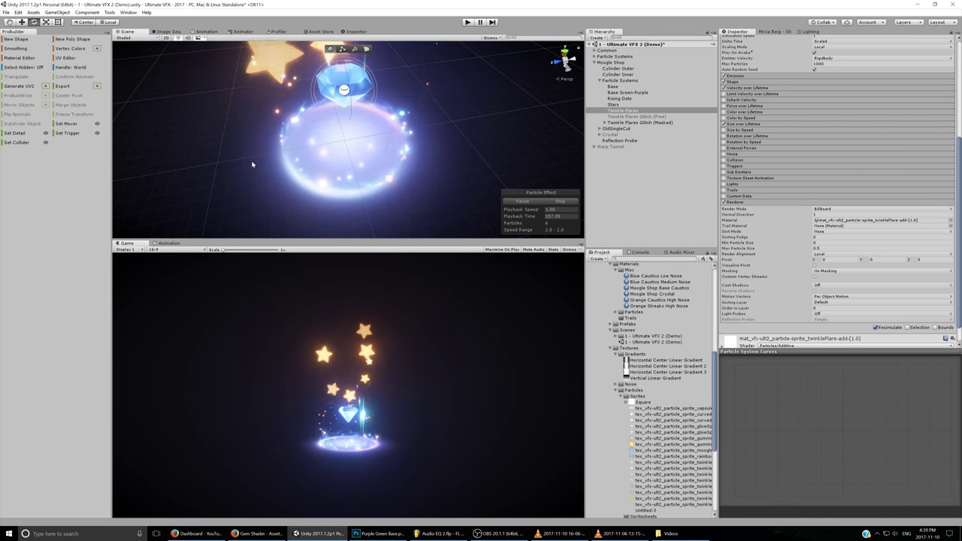
drag(436, 198, 446, 124)
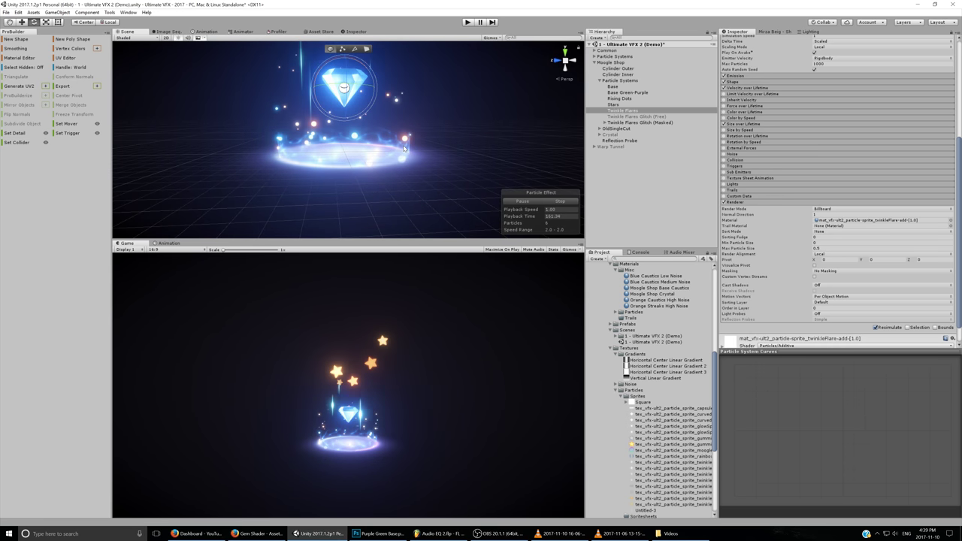
key(f)
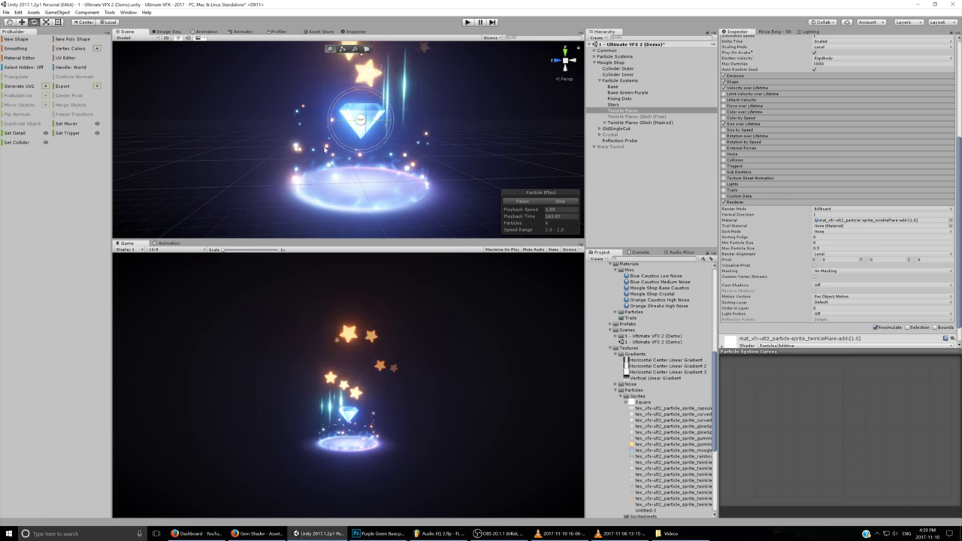
scroll(376, 165, down, 3)
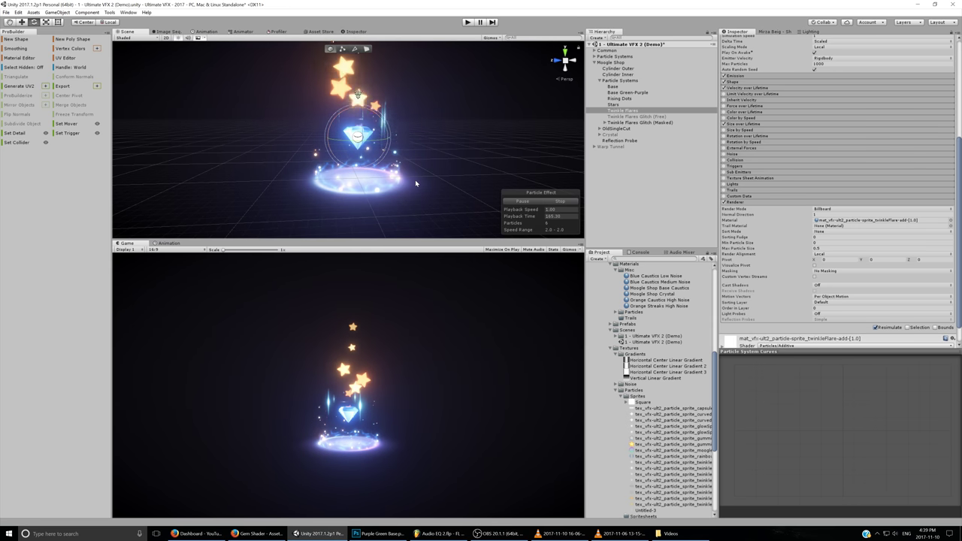
drag(415, 183, 392, 181)
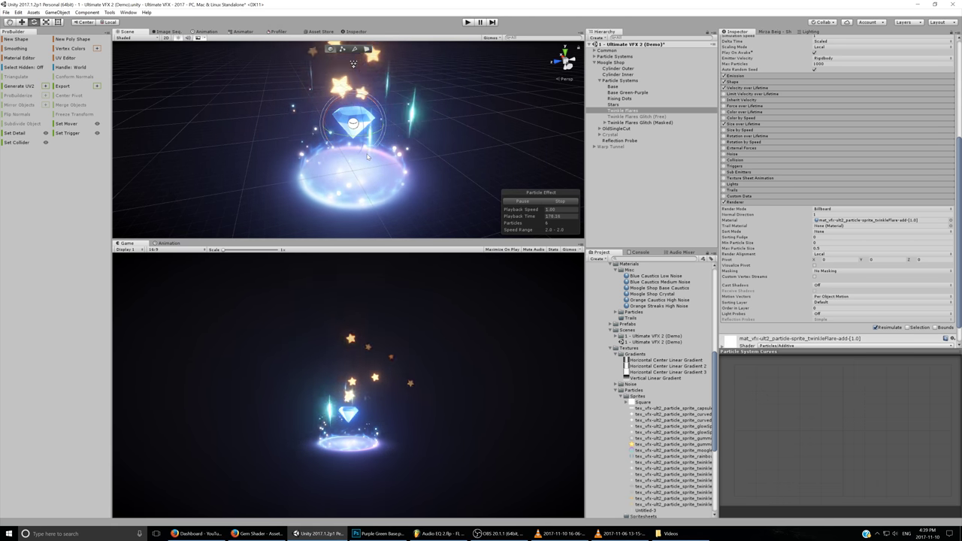
- Create the black 512×512 document, add a new layer and an 8×8 guide layout
key(alt+Tab)
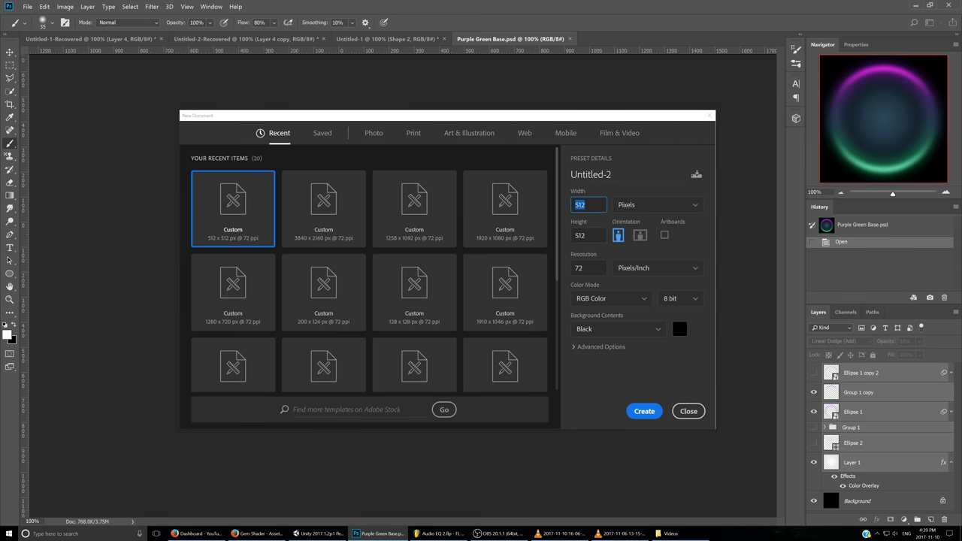
click(644, 412)
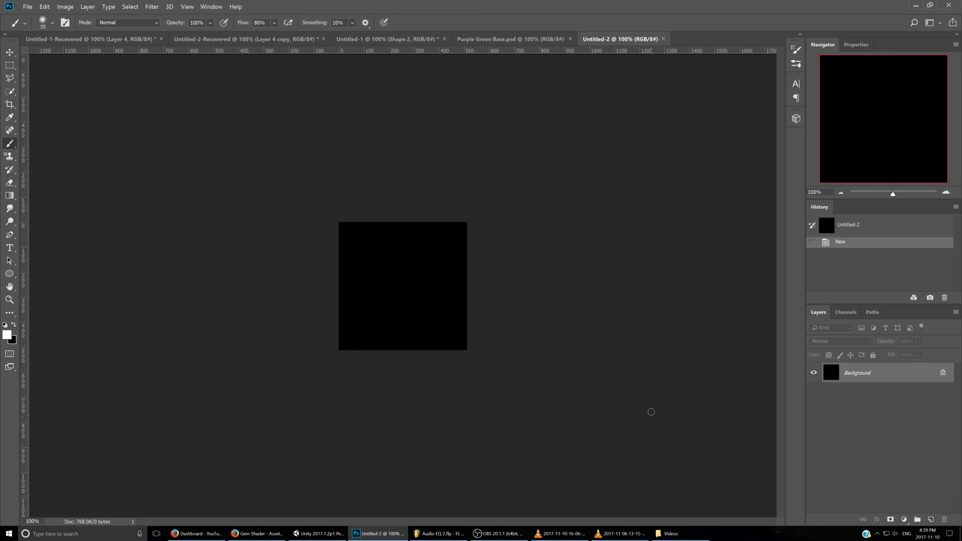
click(931, 520)
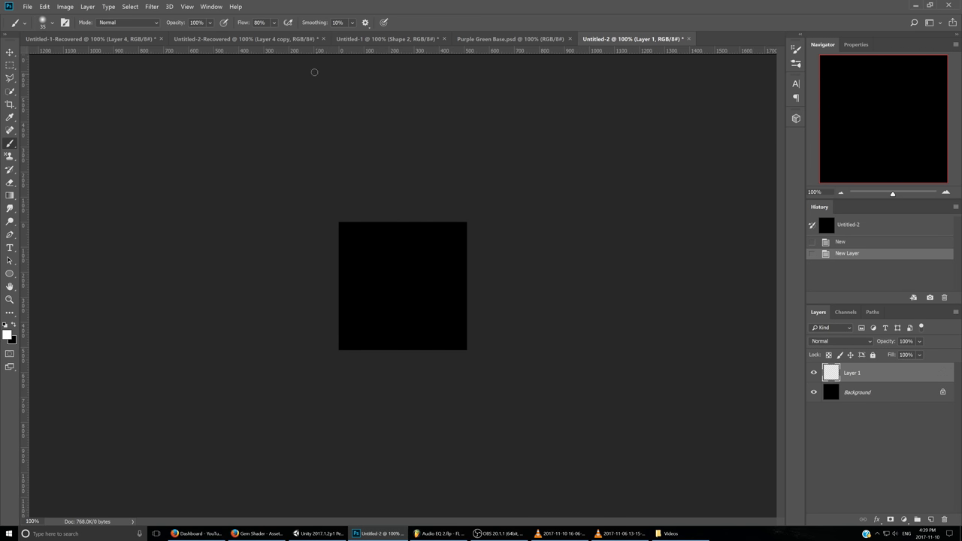
click(187, 7)
click(218, 208)
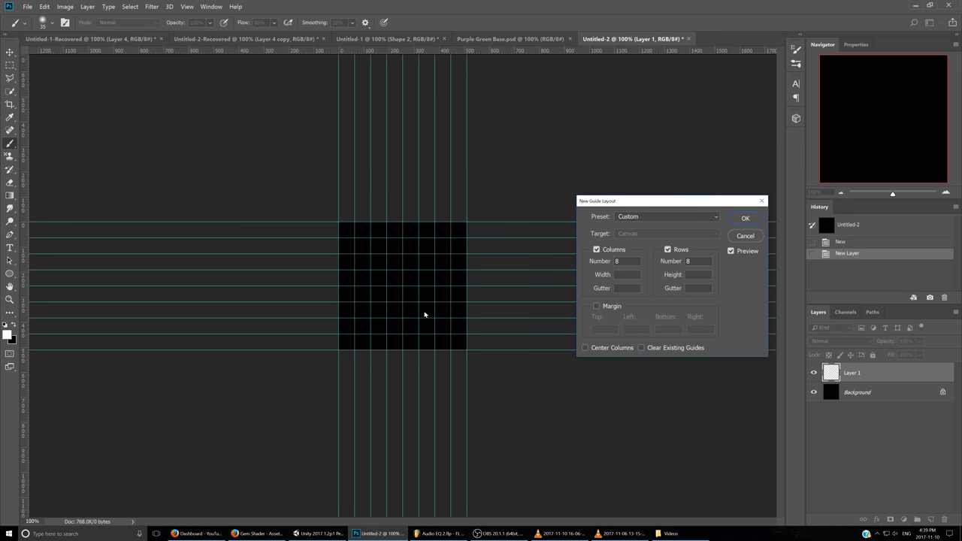
key(Return)
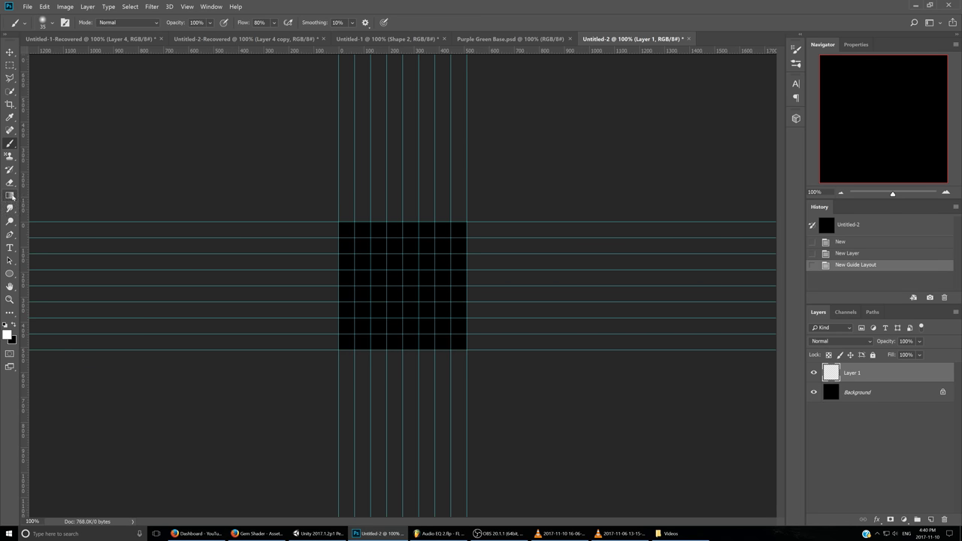
- Draw a white 512 px circle filling the canvas, toggle off the guides, and glance at Unity
drag(10, 274, 52, 292)
drag(342, 224, 466, 351)
key(Return)
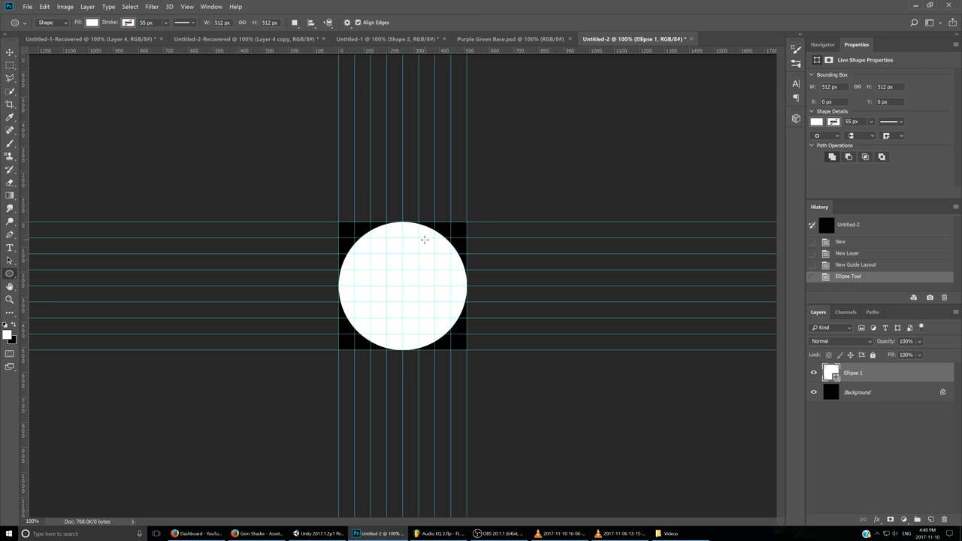
key(ctrl+semicolon)
key(ctrl+semicolon)
key(ctrl+semicolon)
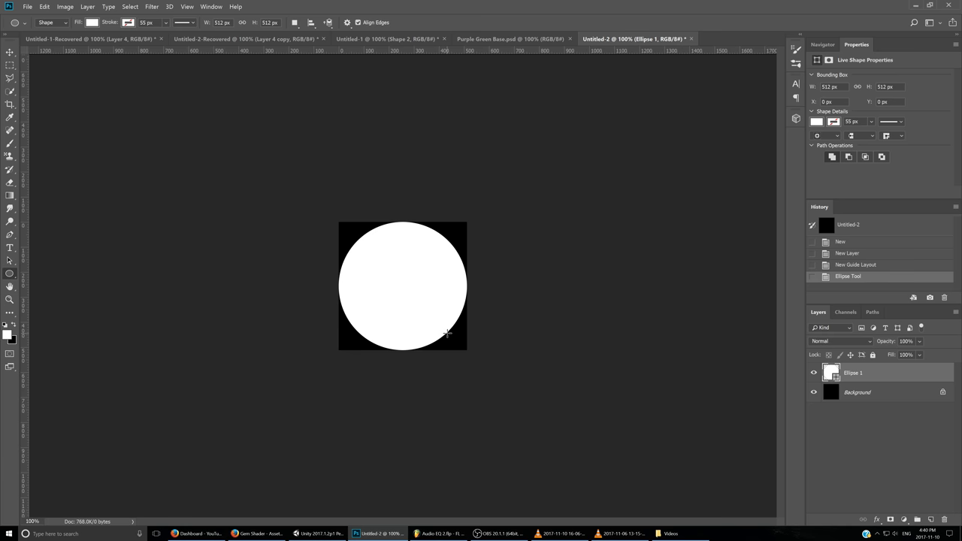
click(320, 534)
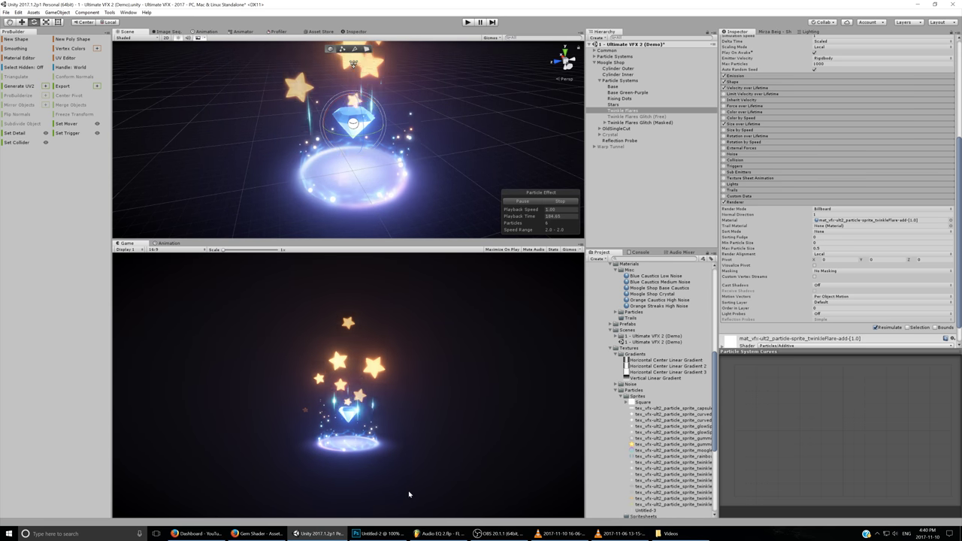
- Try a subtracted second circle, undo it, hide that layer and select Ellipse 1
click(380, 533)
drag(363, 235, 477, 339)
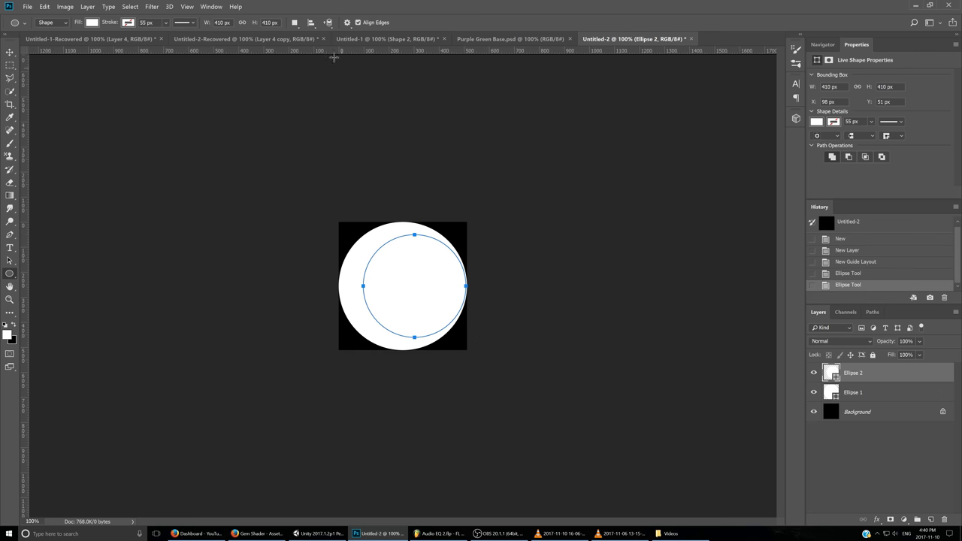
click(295, 23)
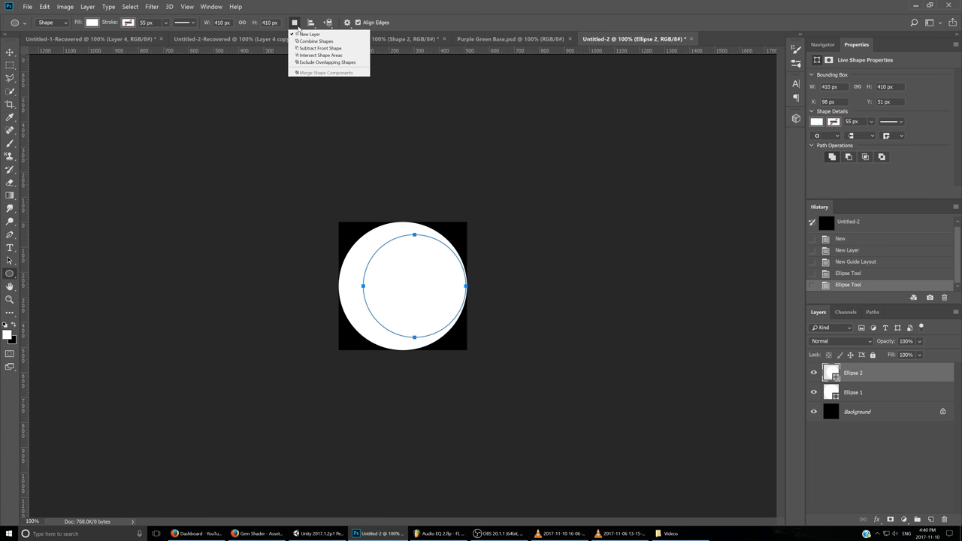
click(309, 48)
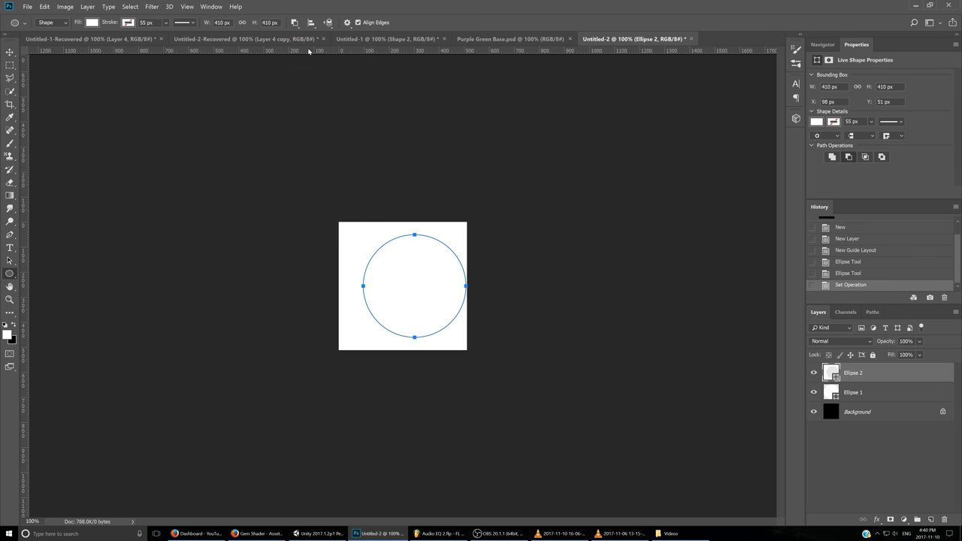
click(863, 273)
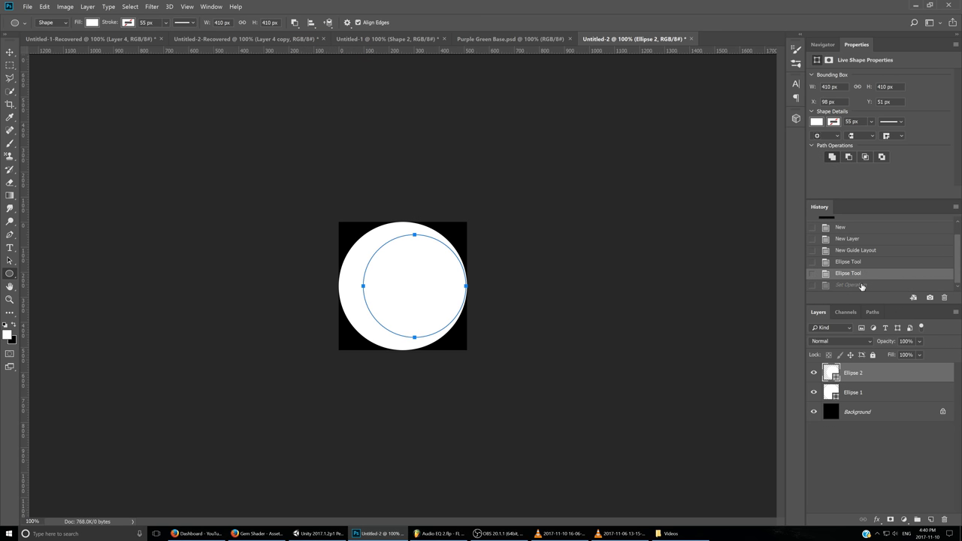
click(814, 373)
click(849, 392)
- Subtract an enlarged, offset inner ellipse from Ellipse 1 to leave a thin crescent
drag(372, 240, 489, 335)
click(294, 22)
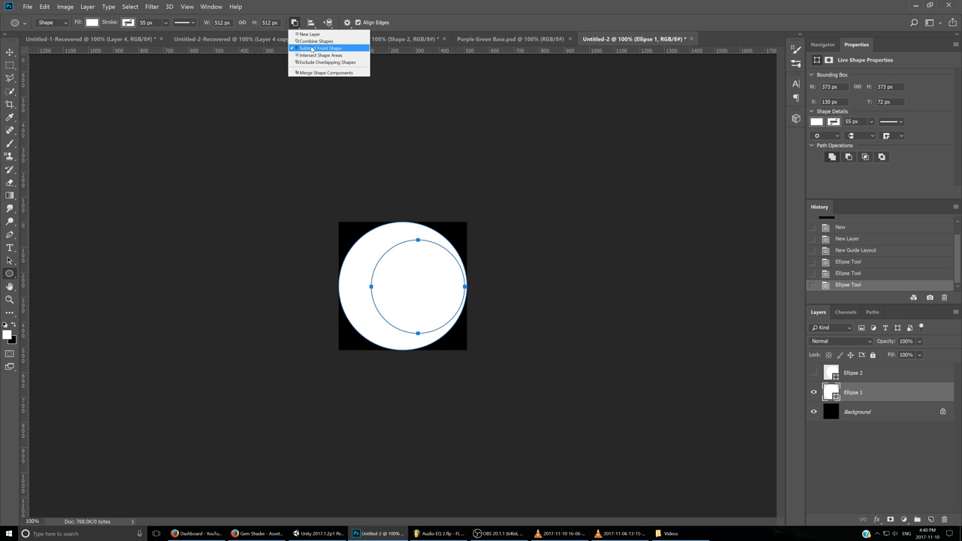
click(316, 47)
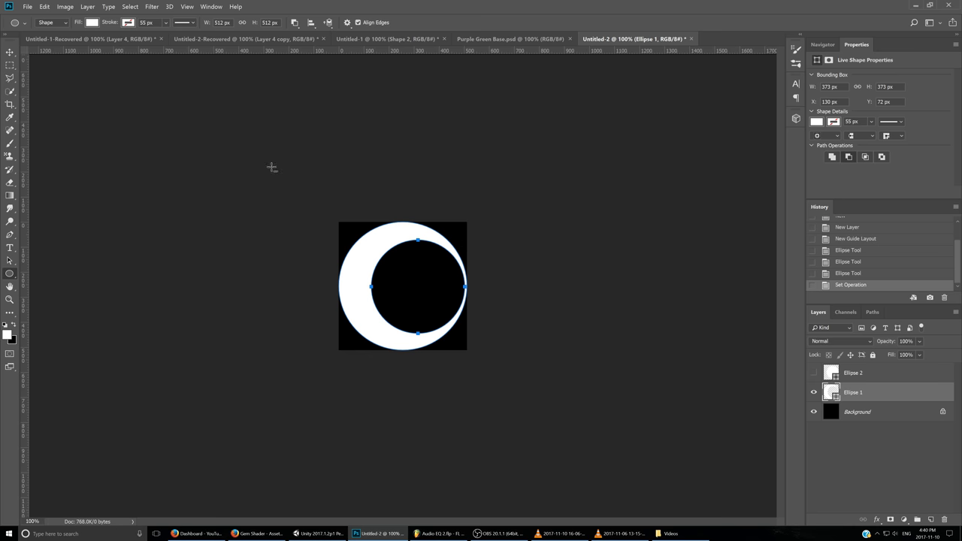
key(ctrl+t)
drag(407, 242, 422, 273)
drag(375, 235, 353, 218)
drag(442, 294, 440, 302)
key(Return)
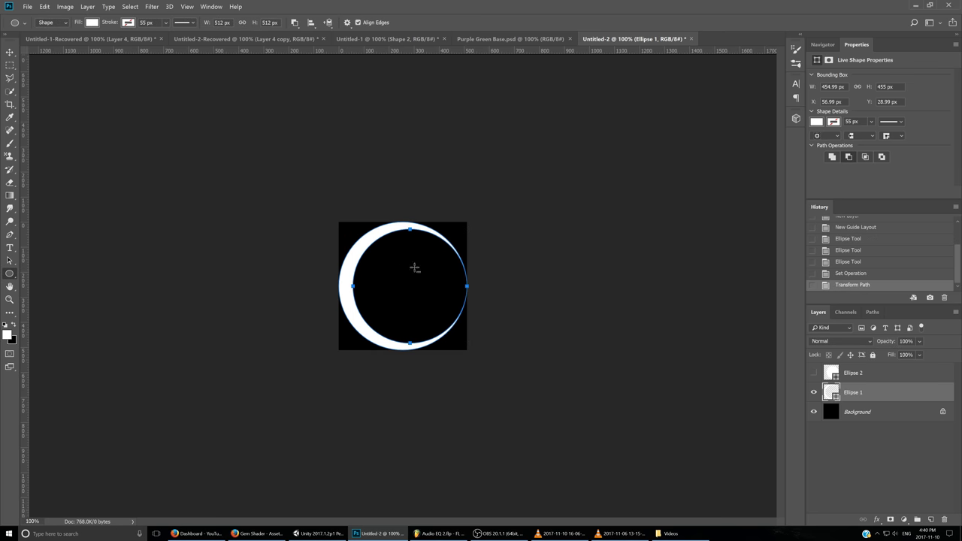
key(Return)
- Delete the spare Ellipse 2 layer
click(872, 373)
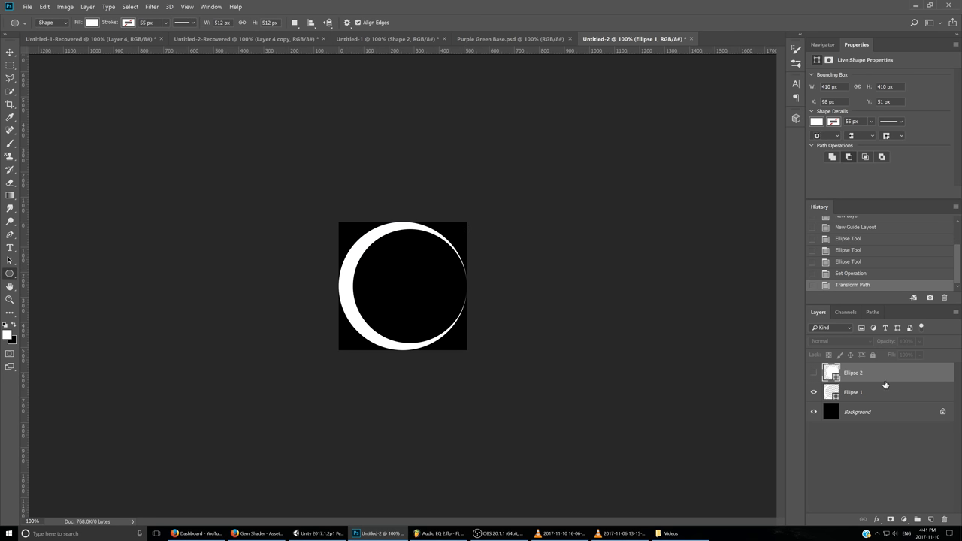
click(947, 518)
key(Return)
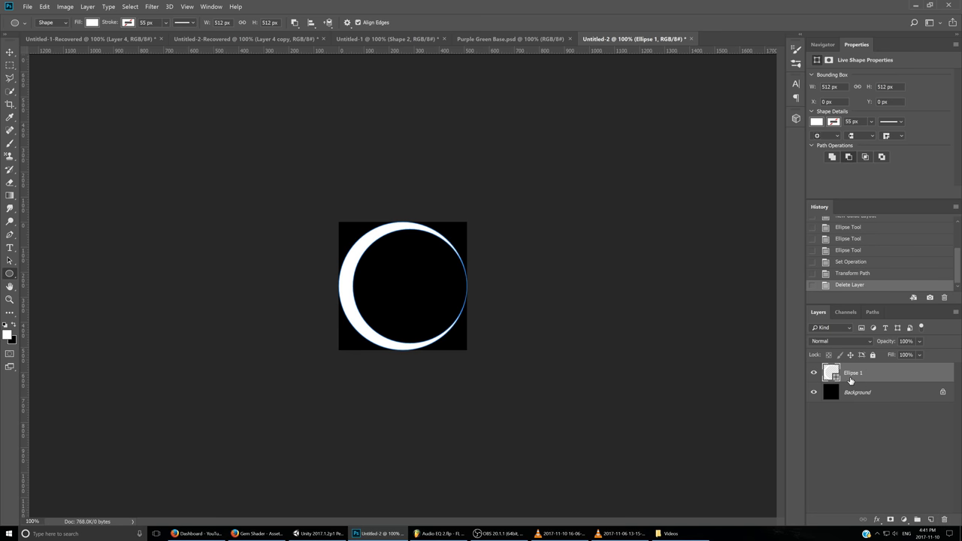
- Show the guides and draw a centred 384 px white circle on a new layer
key(ctrl+semicolon)
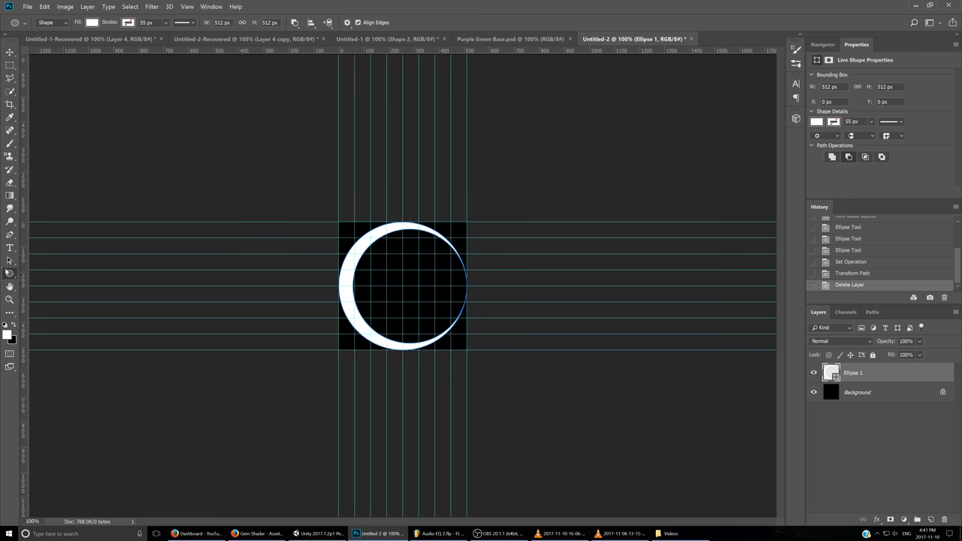
click(931, 520)
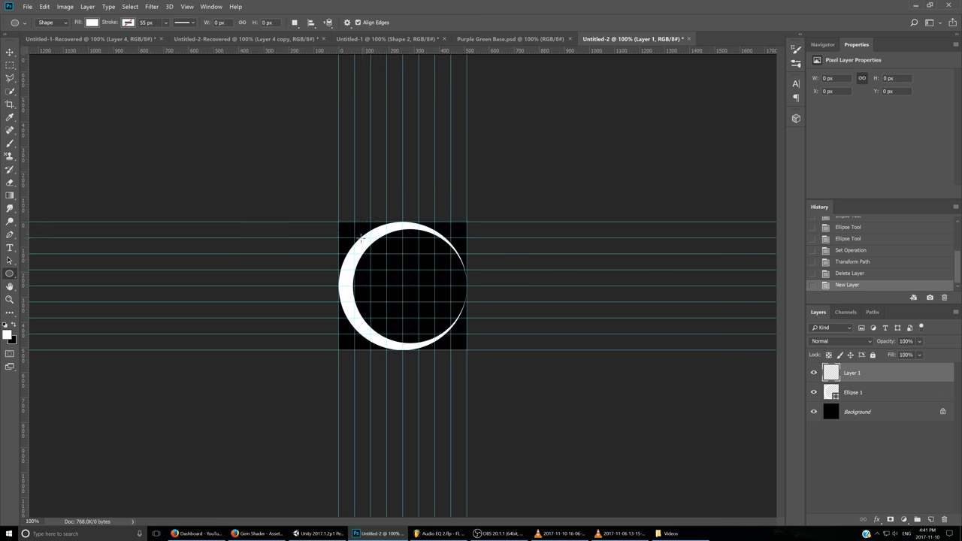
drag(355, 238, 457, 328)
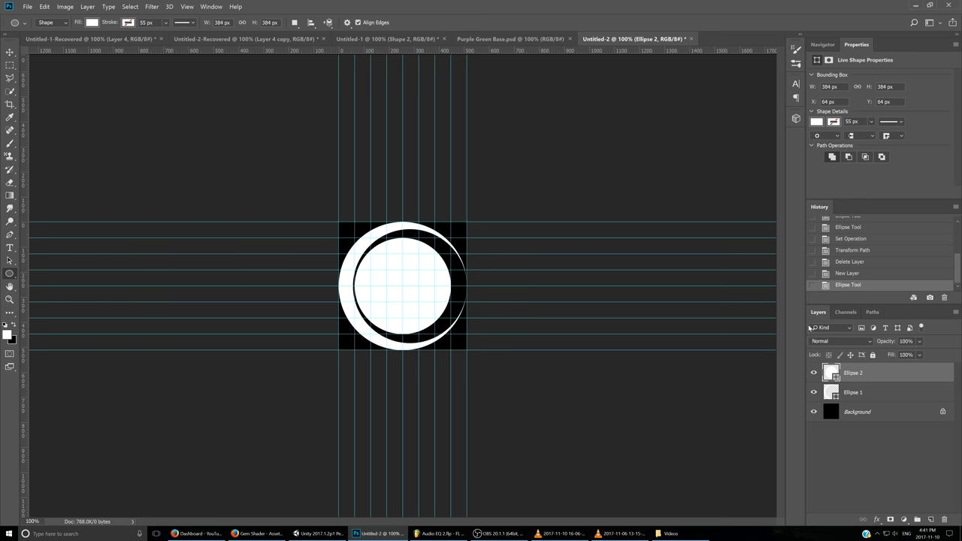
- Scale the Ellipse 1 crescent down to about 74% and shift it up and right
click(866, 392)
key(ctrl+t)
drag(466, 223, 446, 244)
drag(419, 288, 435, 277)
mouse_move(461, 233)
mouse_down()
mouse_move(458, 217)
mouse_move(450, 239)
mouse_up()
drag(432, 280, 424, 271)
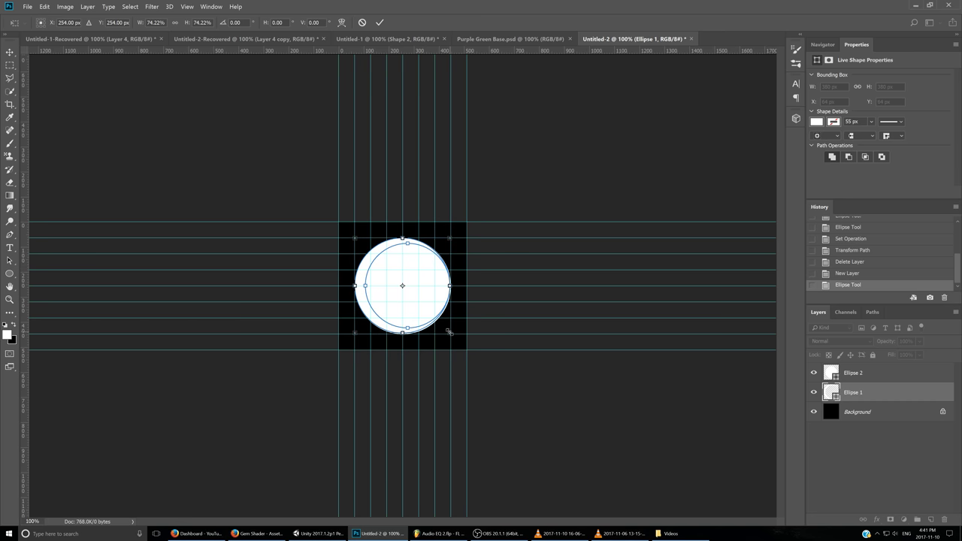
mouse_move(448, 331)
mouse_down()
mouse_move(454, 322)
mouse_move(450, 331)
mouse_up()
key(Return)
- Give the crescent a yellow Color Overlay and hide the white Ellipse 2 circle
double_click(918, 391)
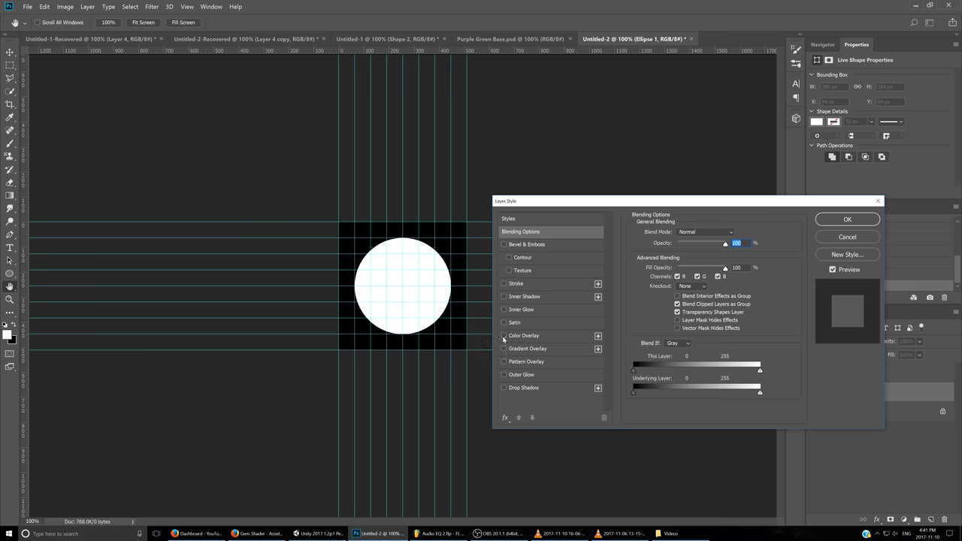
click(504, 336)
click(735, 236)
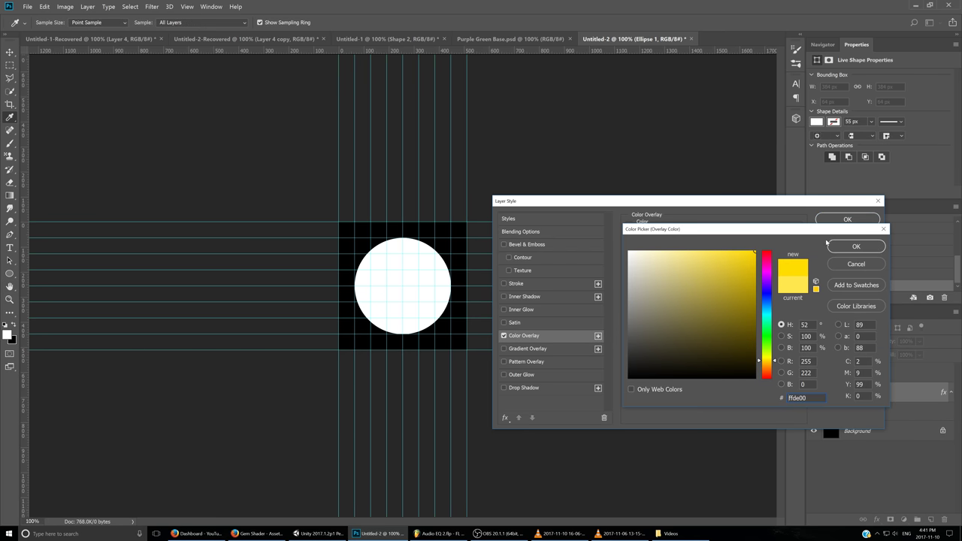
key(Return)
key(Return)
click(950, 394)
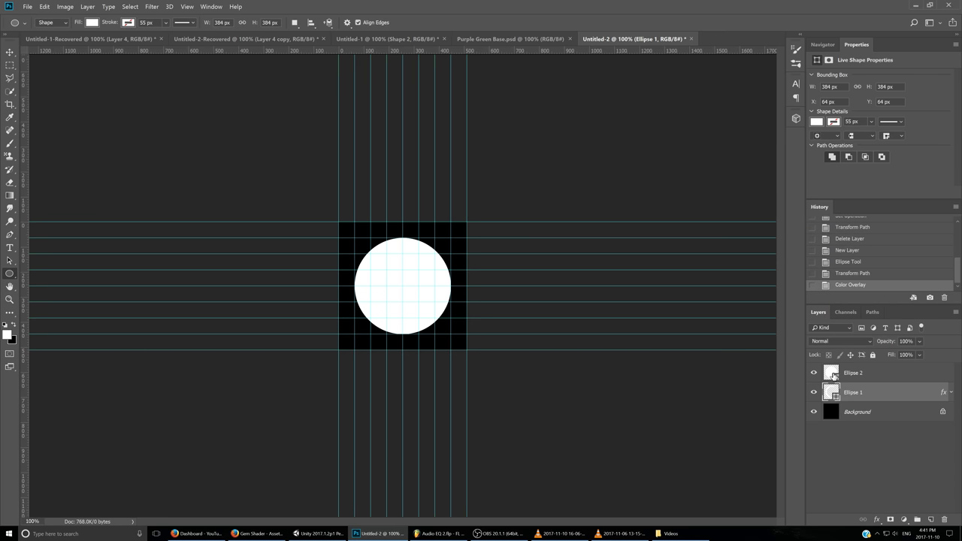
click(814, 374)
- Change the crescent's Color Overlay to green at 57% opacity, then duplicate the layer
double_click(916, 392)
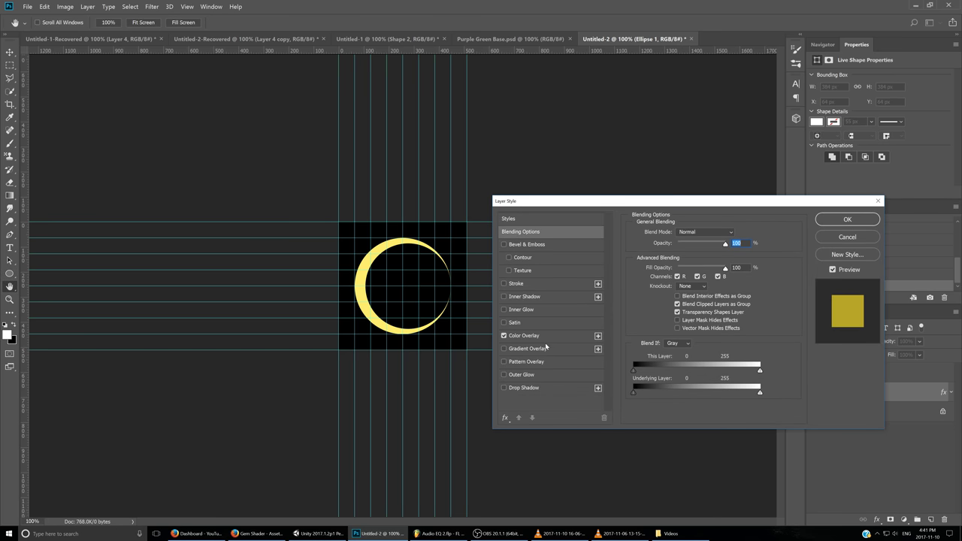
click(524, 335)
click(737, 237)
click(766, 334)
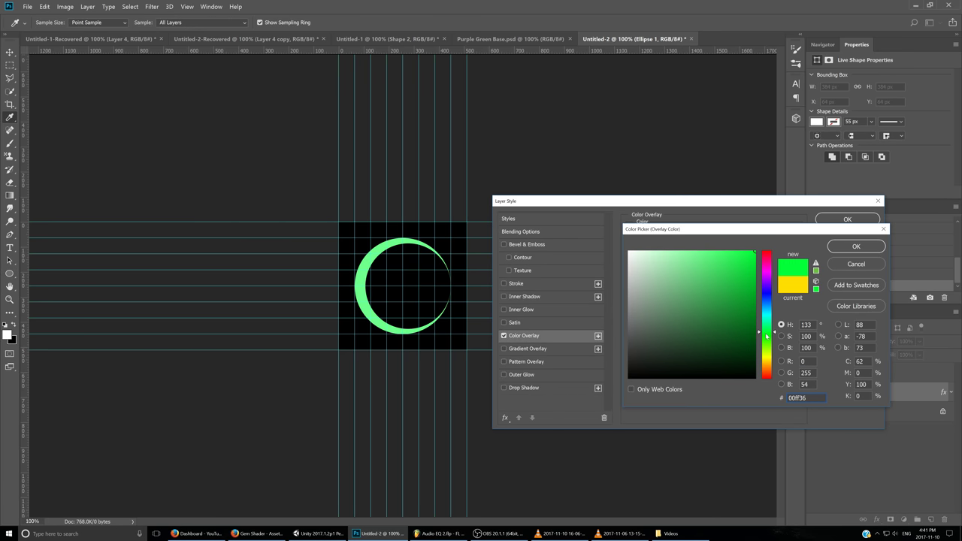
drag(766, 343, 765, 335)
click(856, 246)
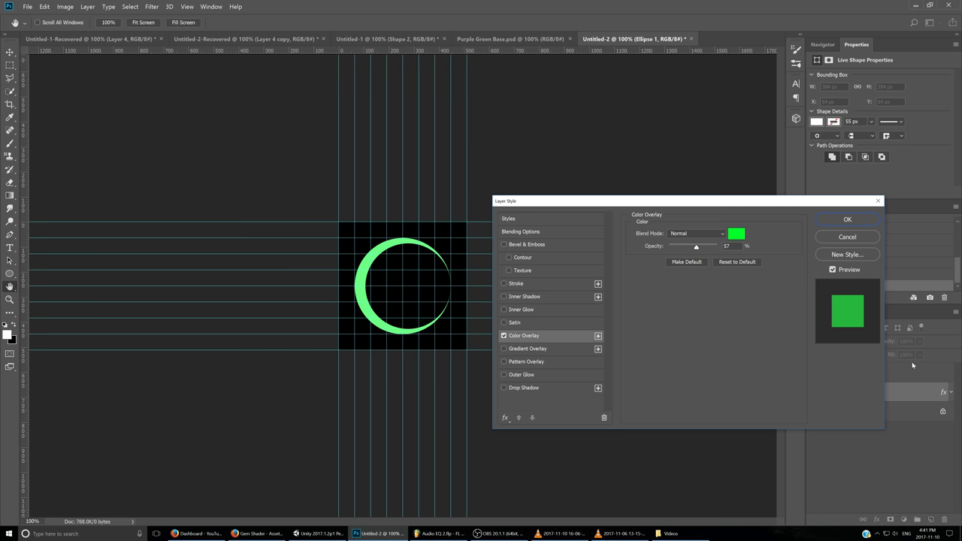
click(847, 220)
key(ctrl+j)
- Flip the Ellipse 1 copy horizontally with Edit > Transform > Flip Horizontal
click(45, 7)
click(169, 251)
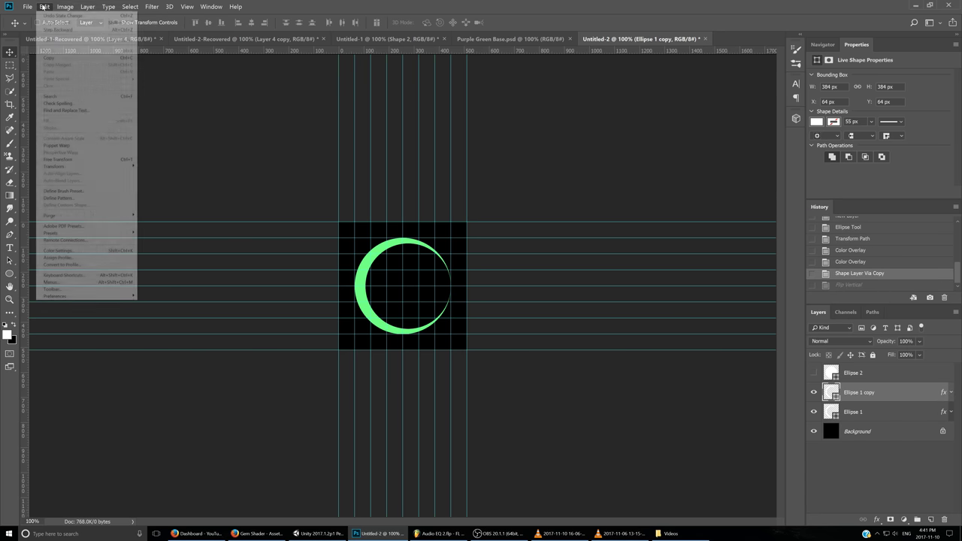
click(45, 7)
mouse_move(82, 173)
click(188, 246)
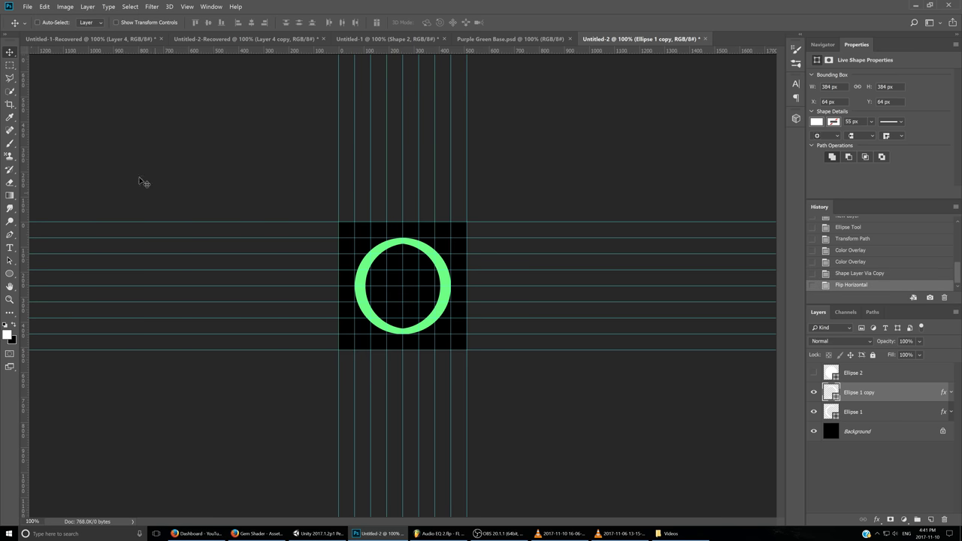
- Change the copy's Color Overlay to purple, checking the reference footage along the way
double_click(927, 394)
click(524, 335)
click(736, 232)
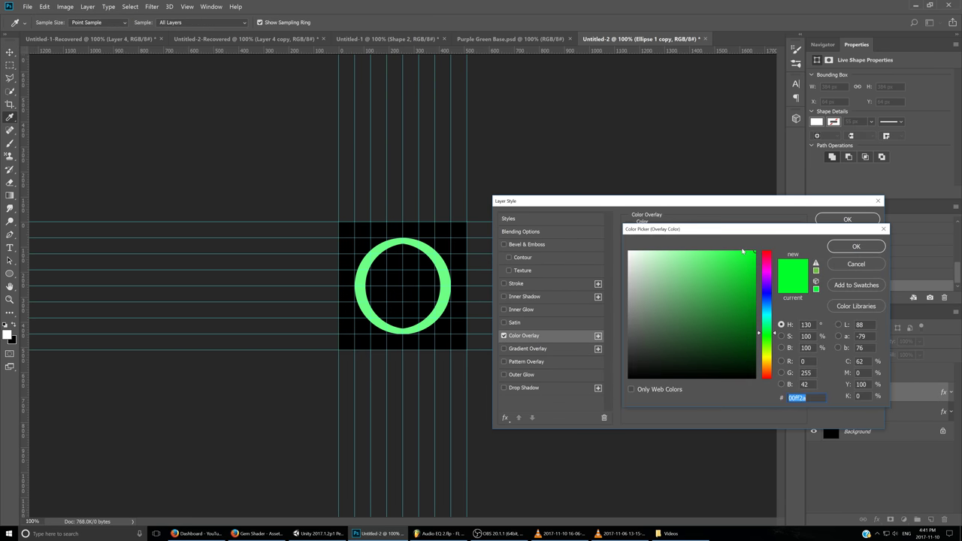
drag(770, 331, 767, 277)
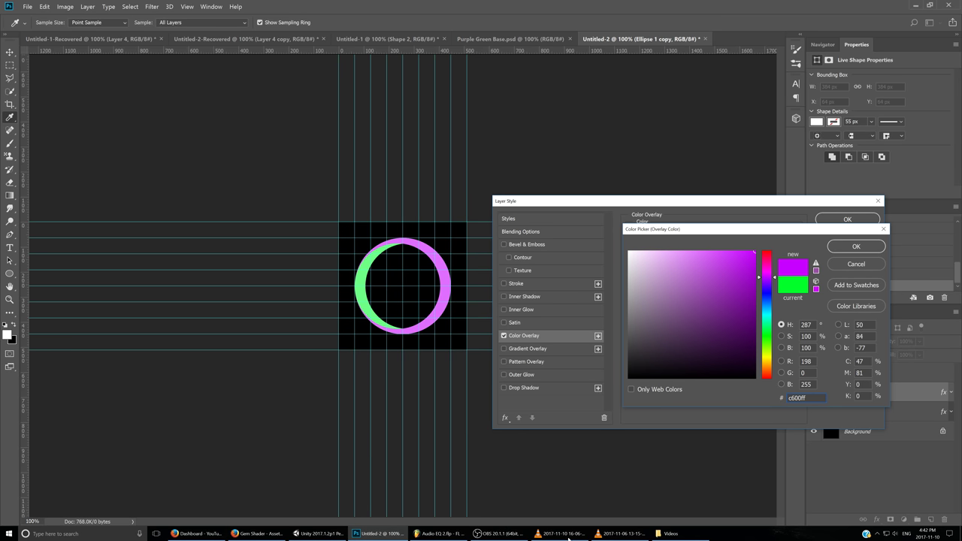
key(alt+Tab)
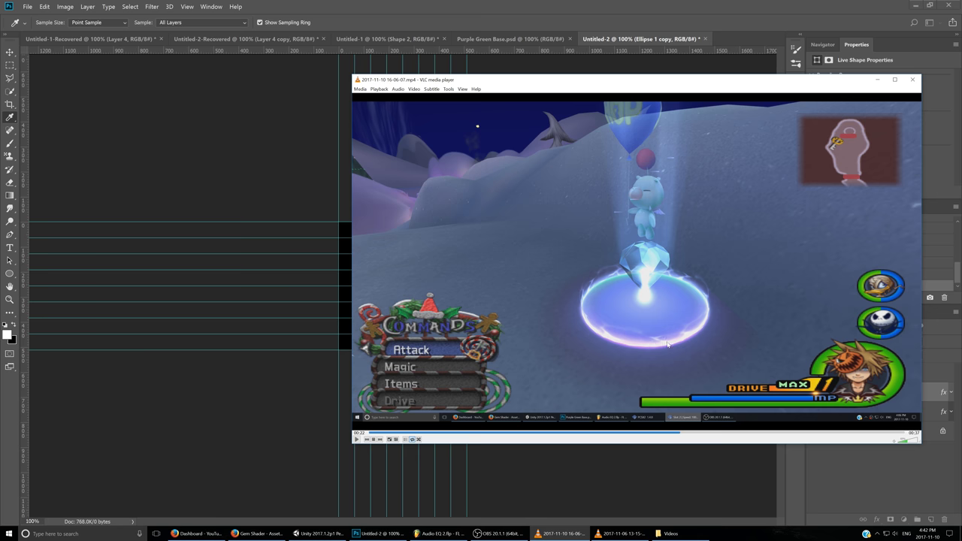
key(alt+Tab)
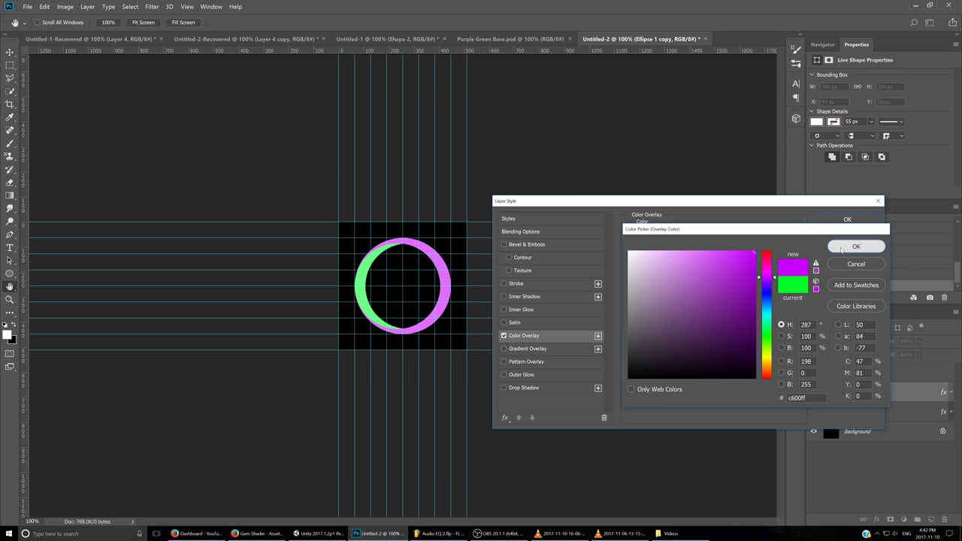
click(857, 247)
click(847, 219)
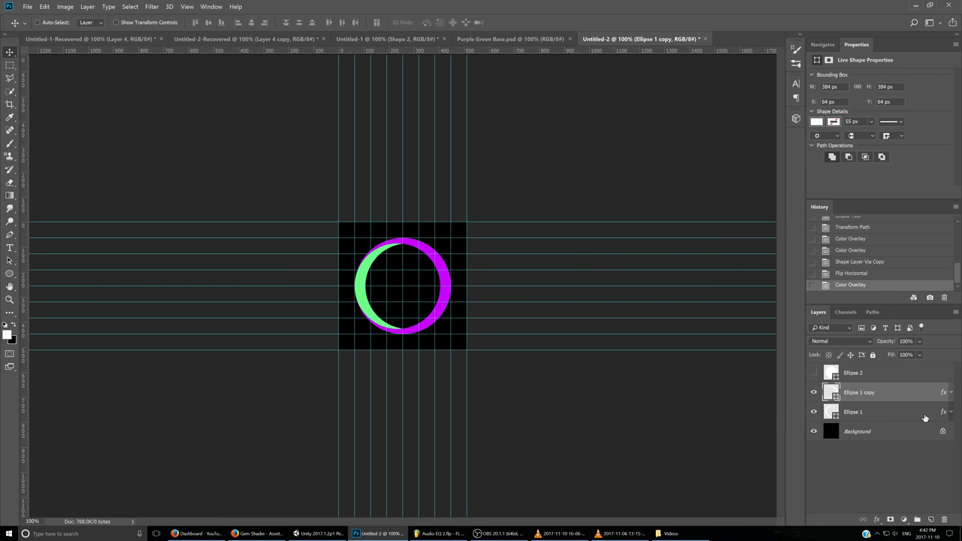
- Raise the green crescent's overlay to 100% opacity and shift its hue to 148
double_click(902, 411)
drag(696, 246, 717, 248)
click(742, 237)
click(766, 328)
key(Return)
key(Return)
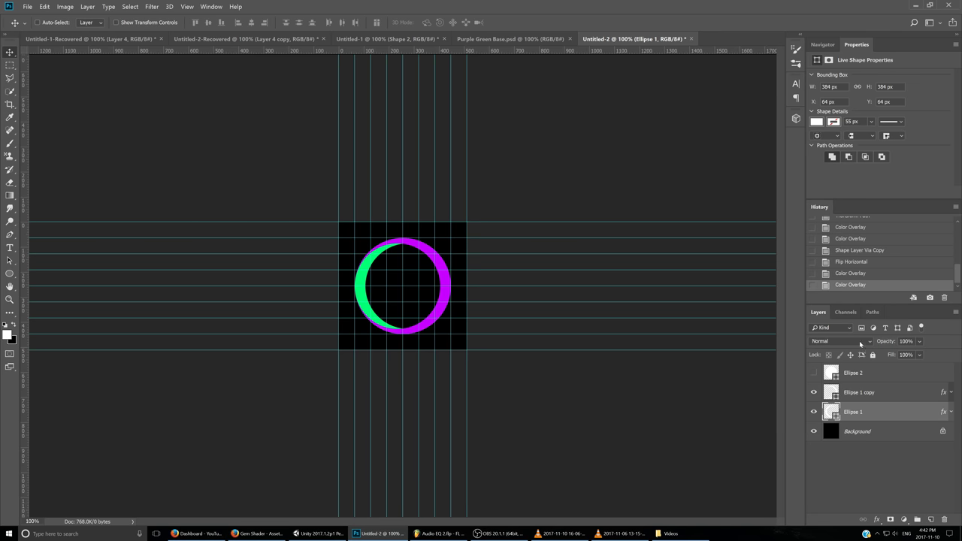
- Show the white Ellipse 2 circle again and move it beneath both crescents
click(814, 373)
drag(860, 376, 862, 421)
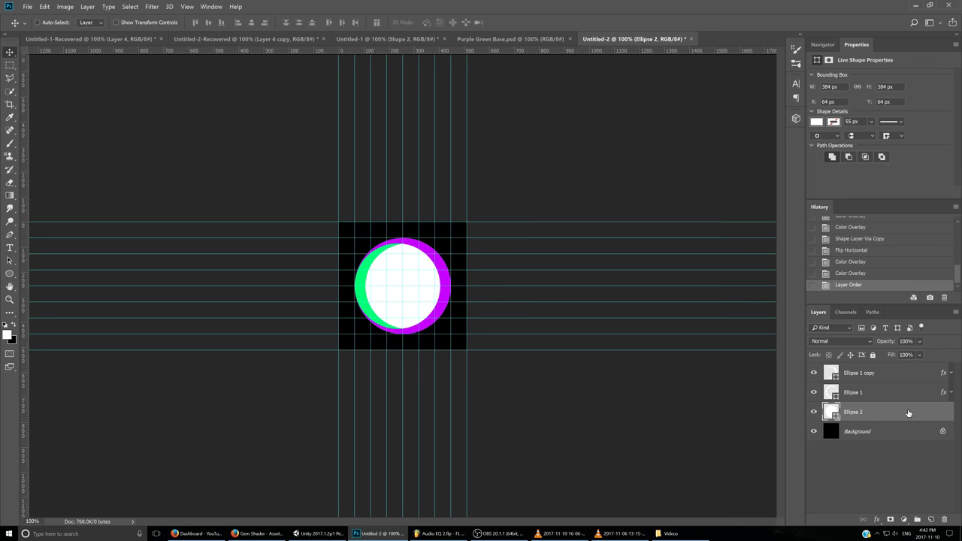
click(10, 275)
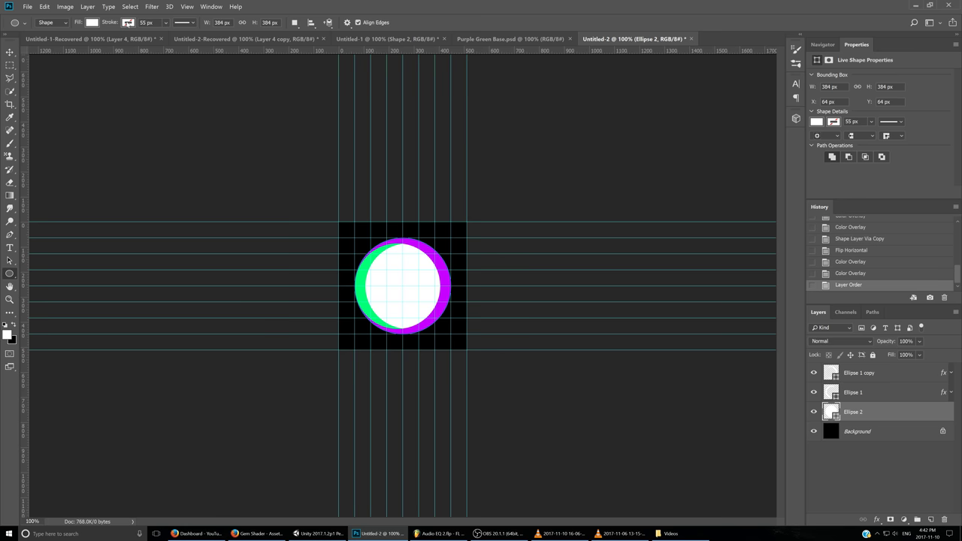
- Turn Ellipse 2 into an outline: no fill with a white stroke
click(128, 22)
click(128, 23)
click(92, 23)
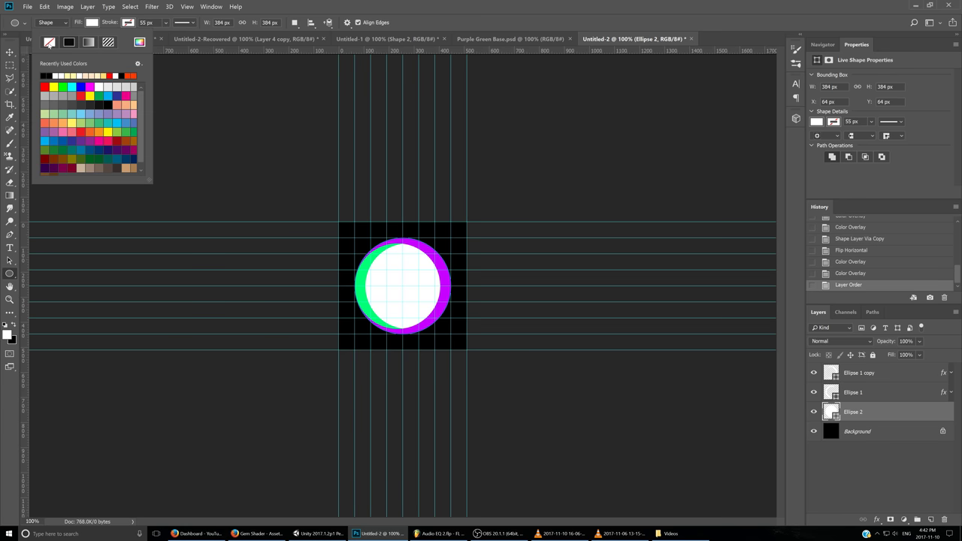
click(49, 43)
click(169, 6)
click(126, 24)
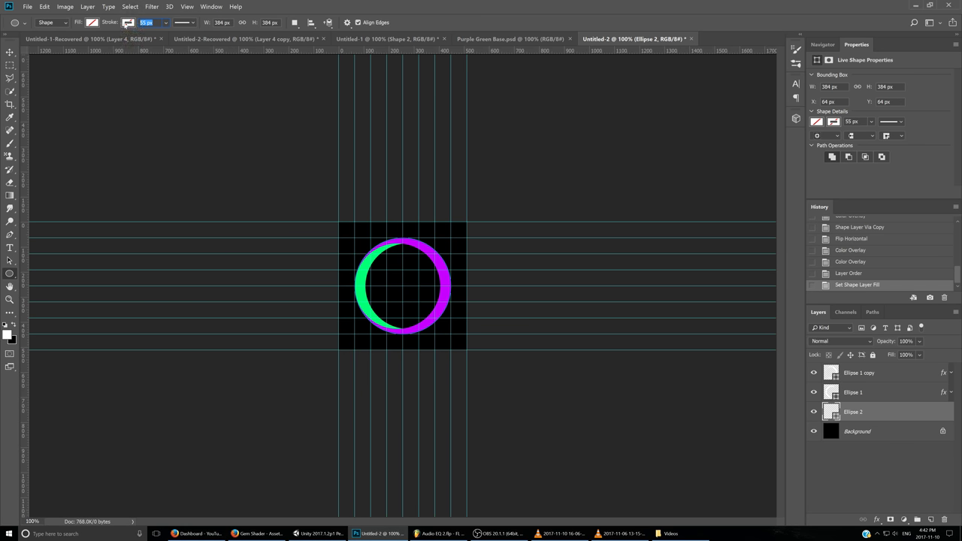
key(Return)
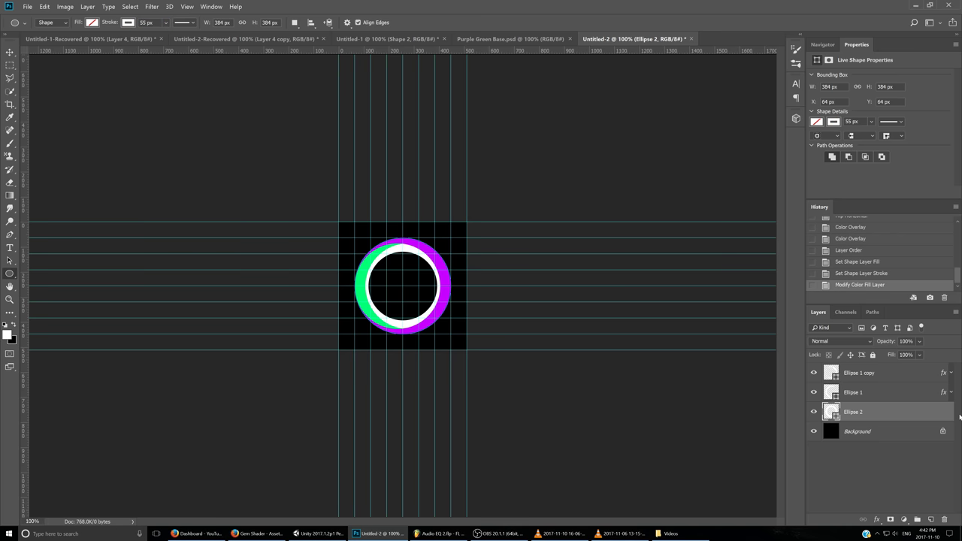
- Apply a Gaussian Blur to the green crescent, converting it to a Smart Object
click(833, 392)
click(151, 6)
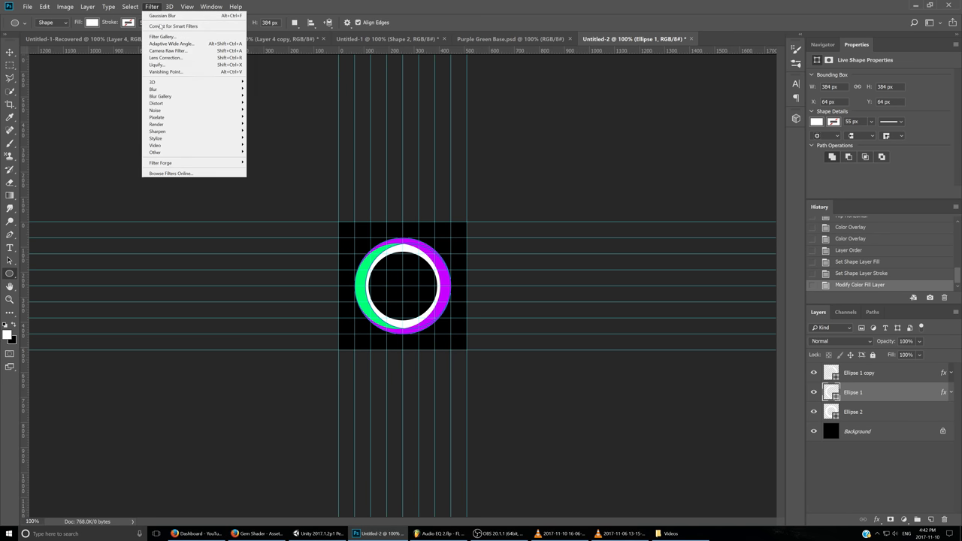
mouse_move(171, 89)
click(262, 118)
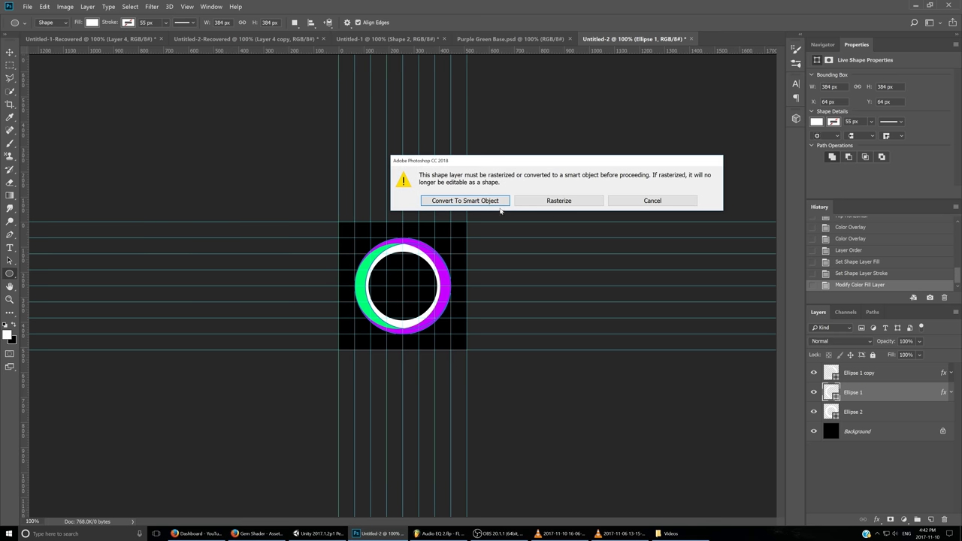
click(443, 200)
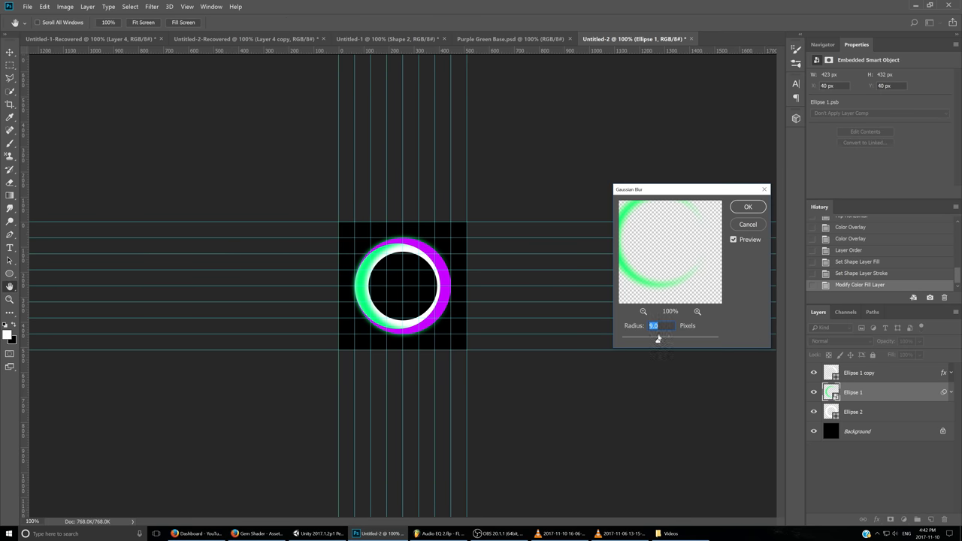
key(Return)
- Apply a matching Gaussian Blur of about 9–10 px to the purple crescent as a Smart Object
double_click(881, 375)
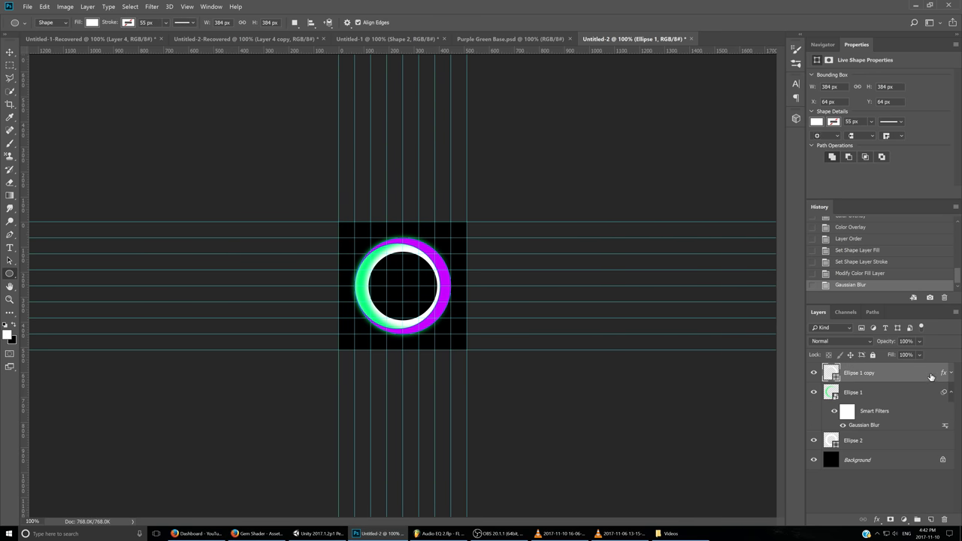
click(875, 238)
click(152, 6)
click(165, 15)
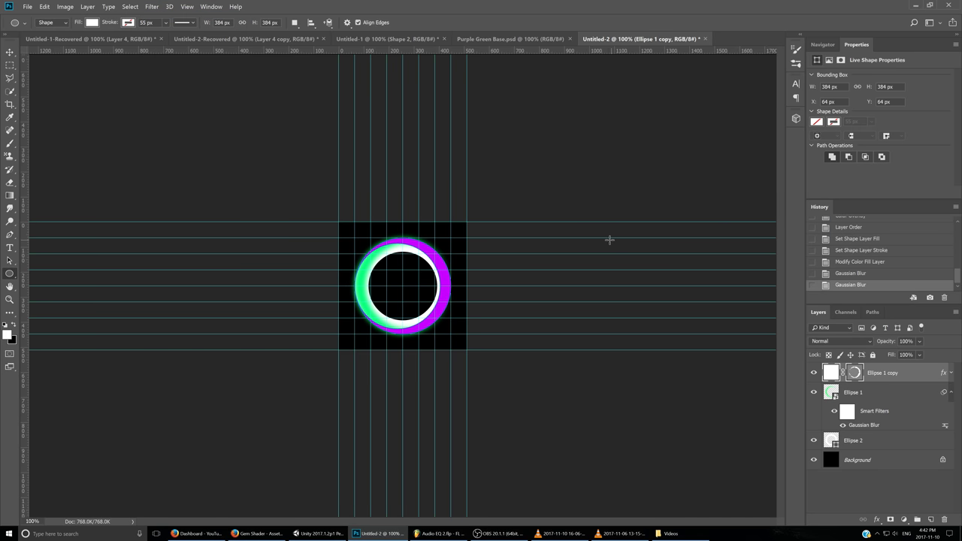
key(ctrl+z)
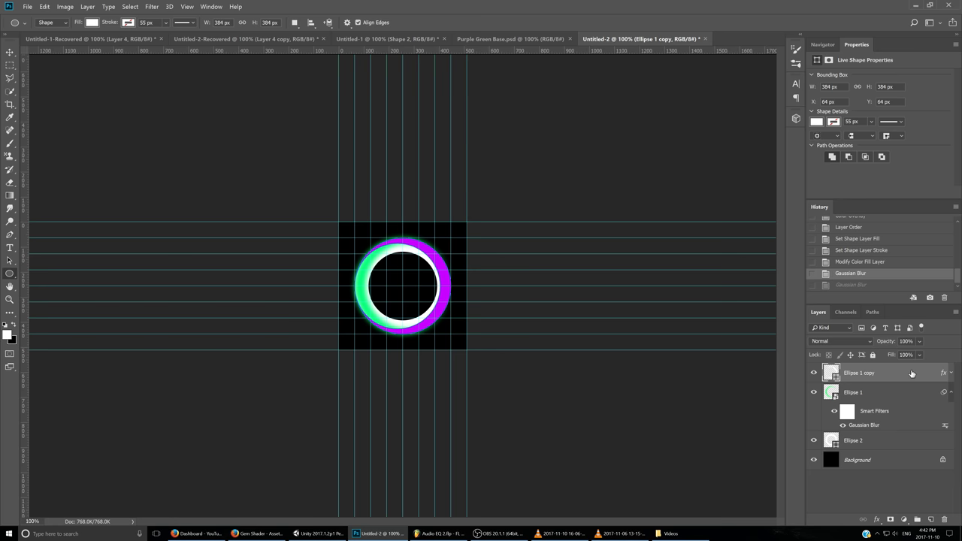
click(152, 6)
mouse_move(225, 100)
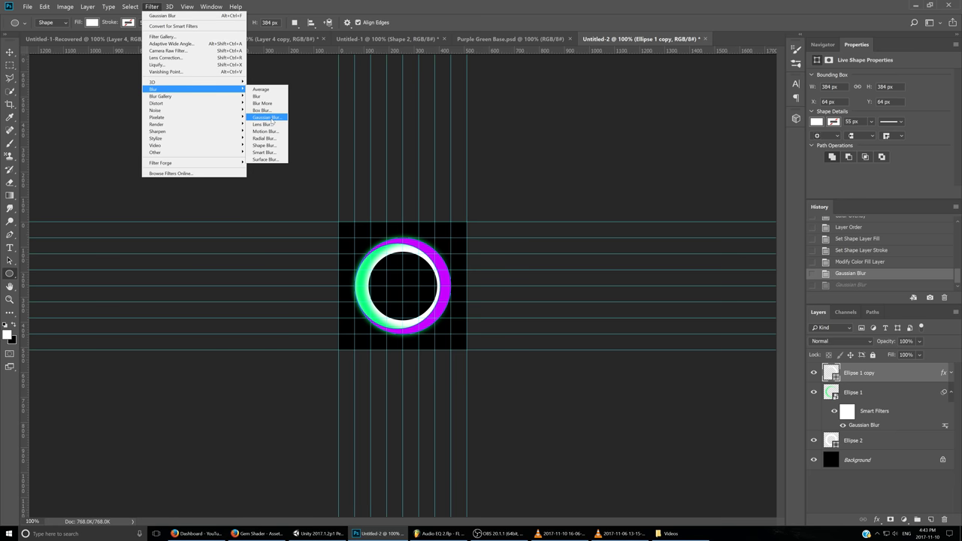
click(268, 118)
click(481, 201)
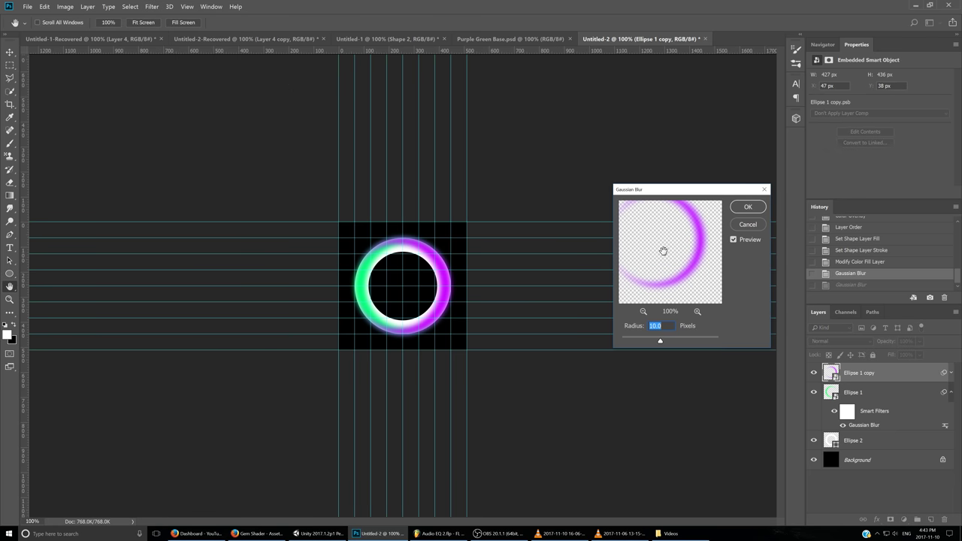
key(Return)
- Hide the guides and fade both coloured crescents to 51% opacity
alt+click(950, 373)
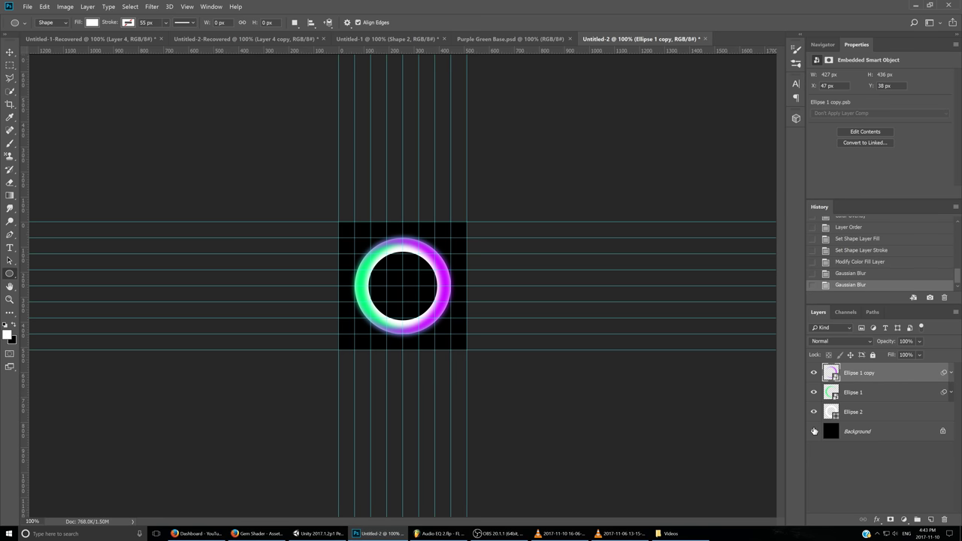
key(ctrl+h)
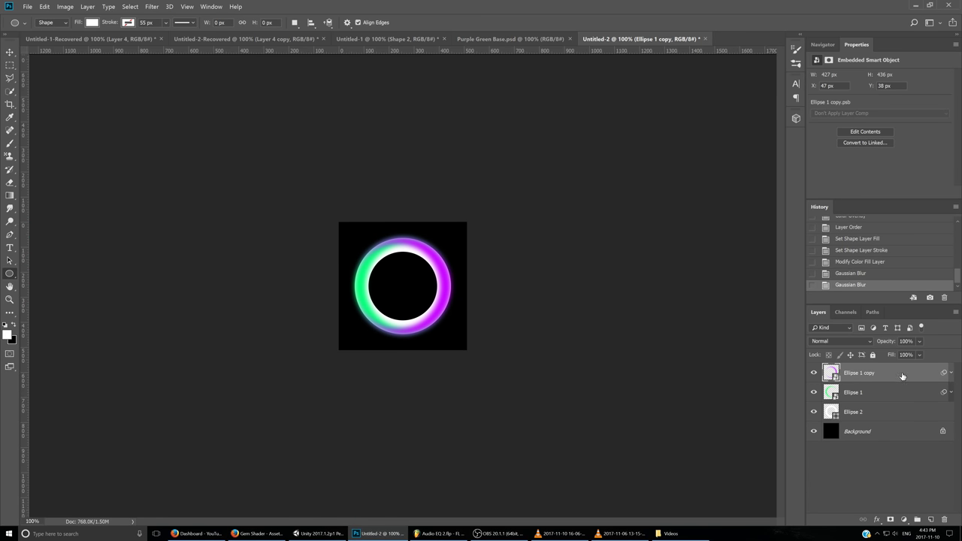
shift+click(886, 393)
drag(887, 341, 867, 343)
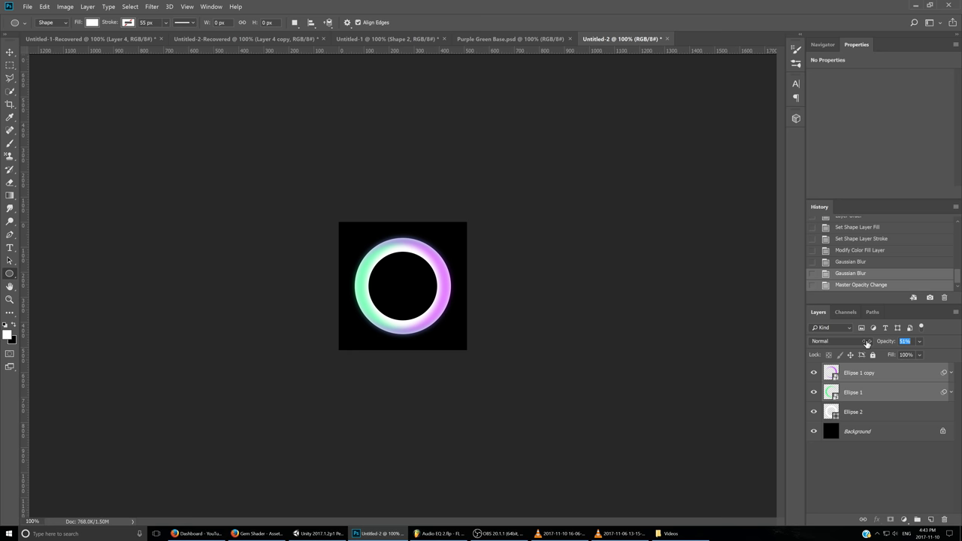
- Thin the white ring's stroke from 55 px to 25 px
click(854, 406)
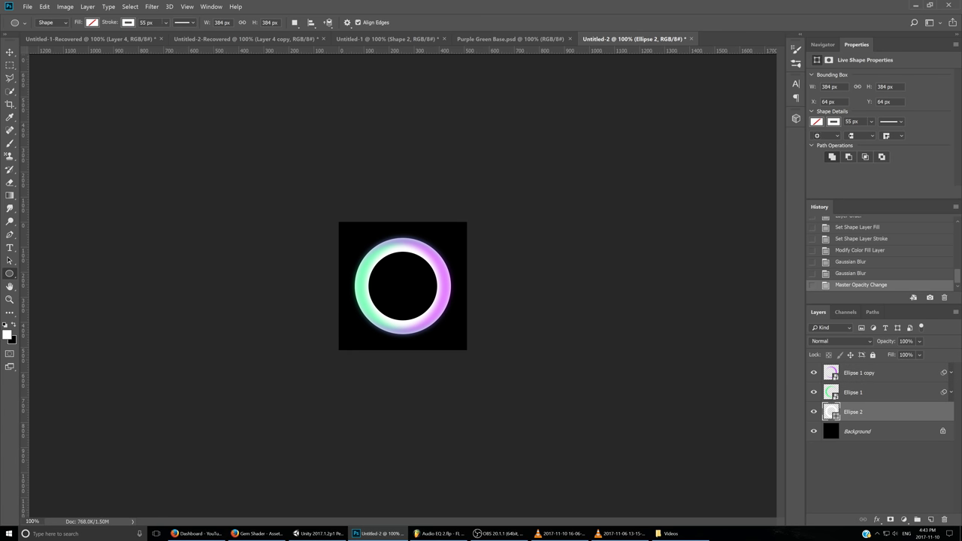
key(Return)
key(Return)
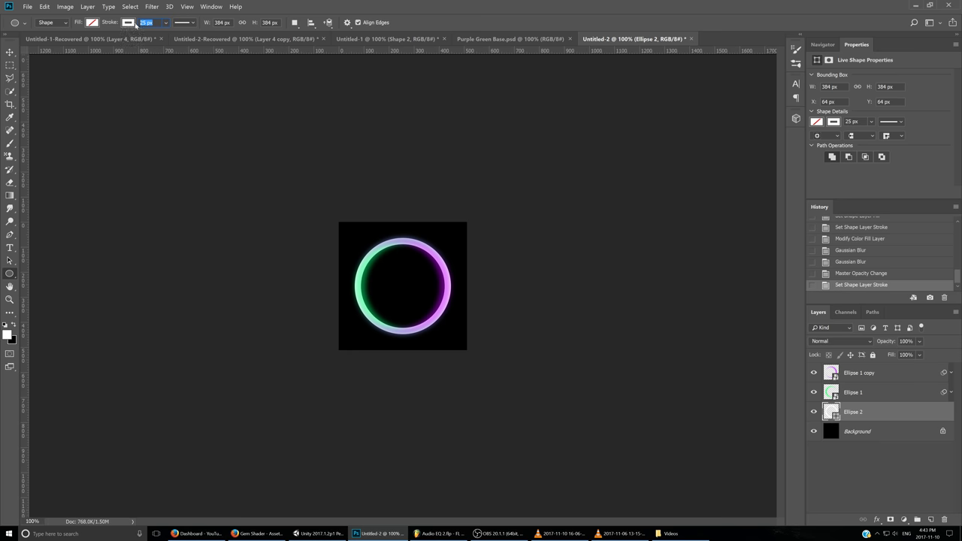
click(884, 396)
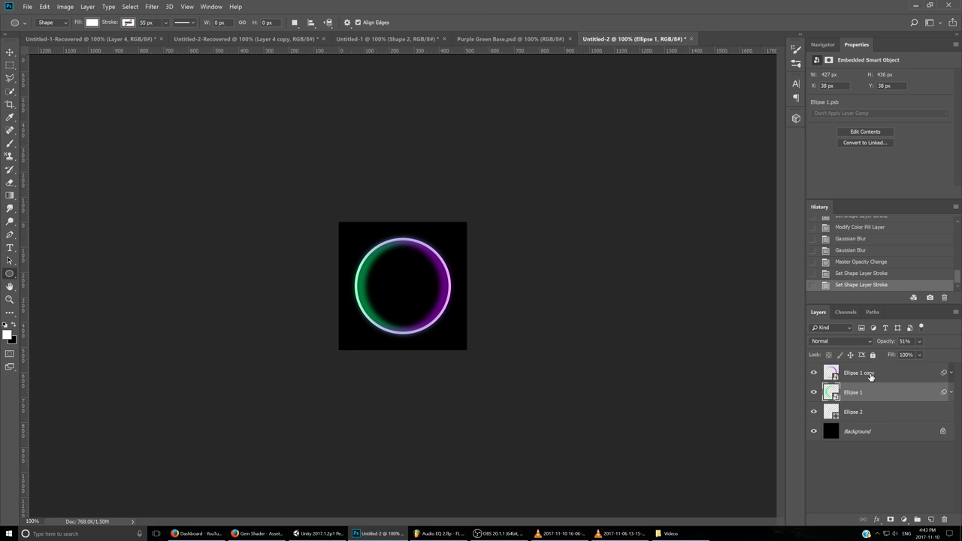
- Group the green and purple crescents into Group 1 and add a layer mask
ctrl+click(871, 376)
key(ctrl+g)
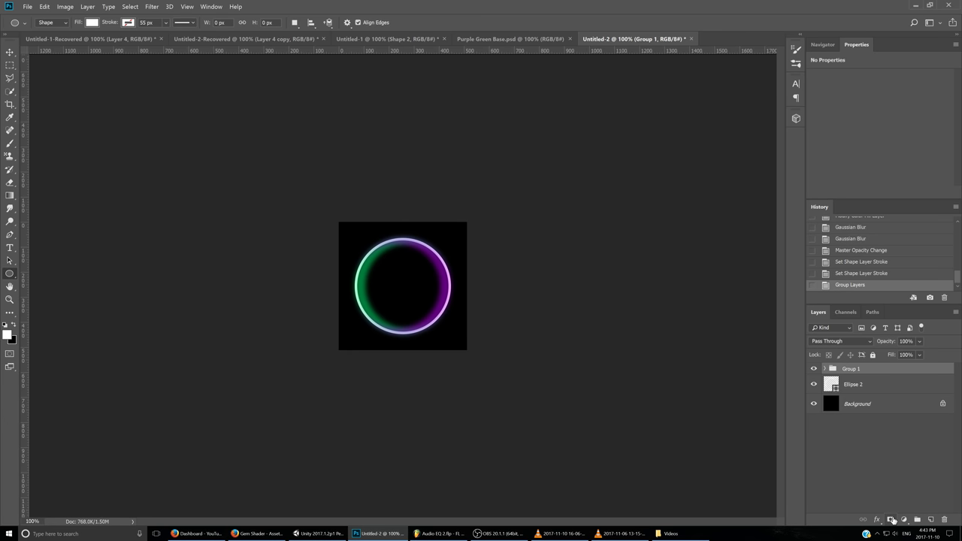
click(891, 519)
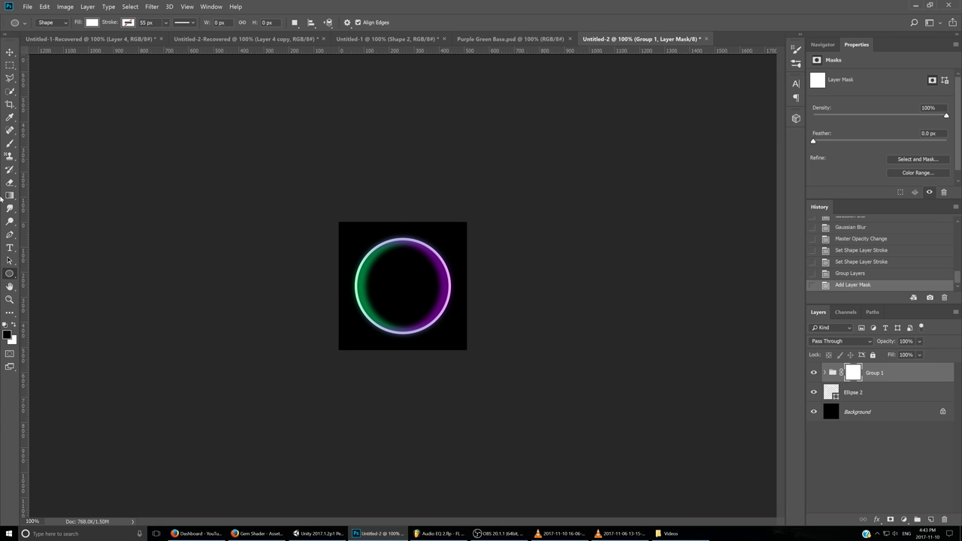
- Paint a black vertical band down the mask's centre with a 193 px brush
click(10, 143)
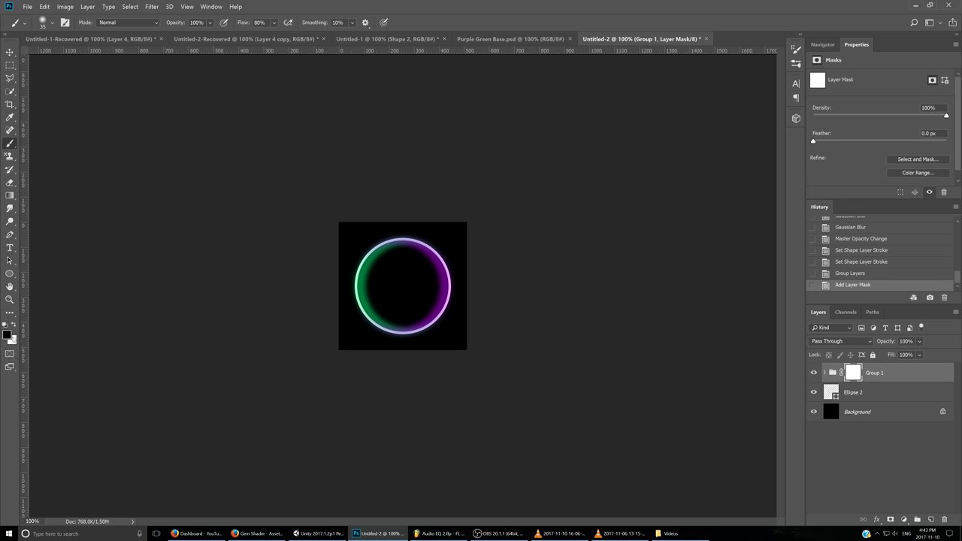
click(43, 23)
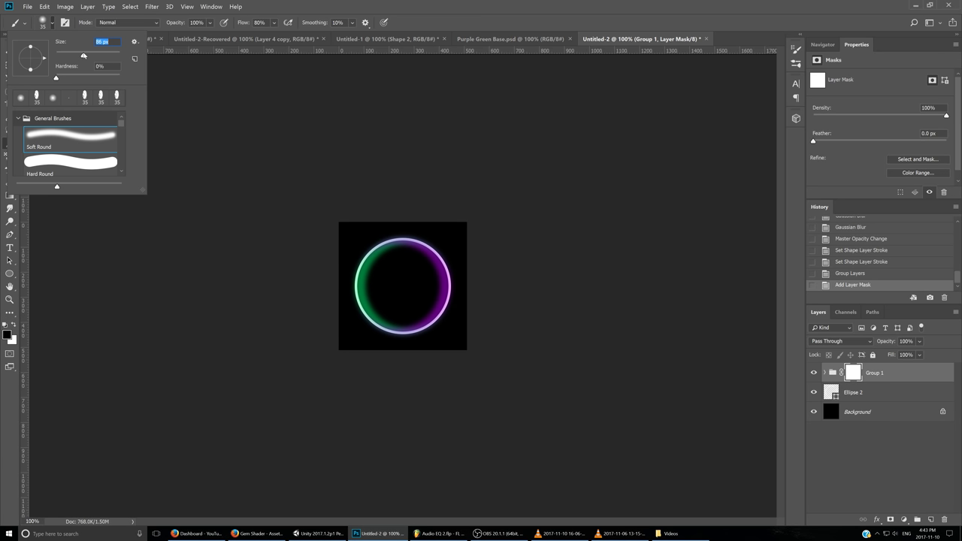
text(193)
key(Return)
key(ctrl+semicolon)
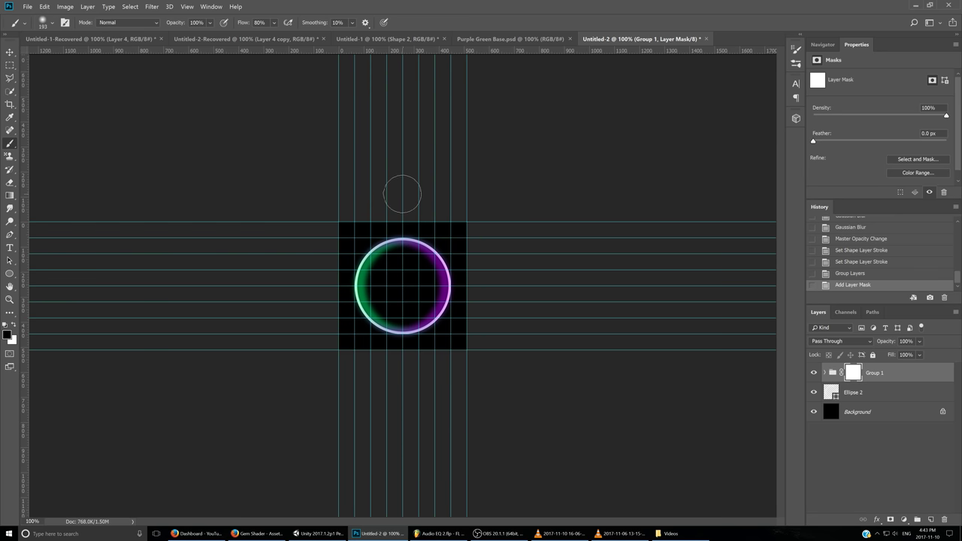
drag(406, 308, 398, 402)
key(ctrl+semicolon)
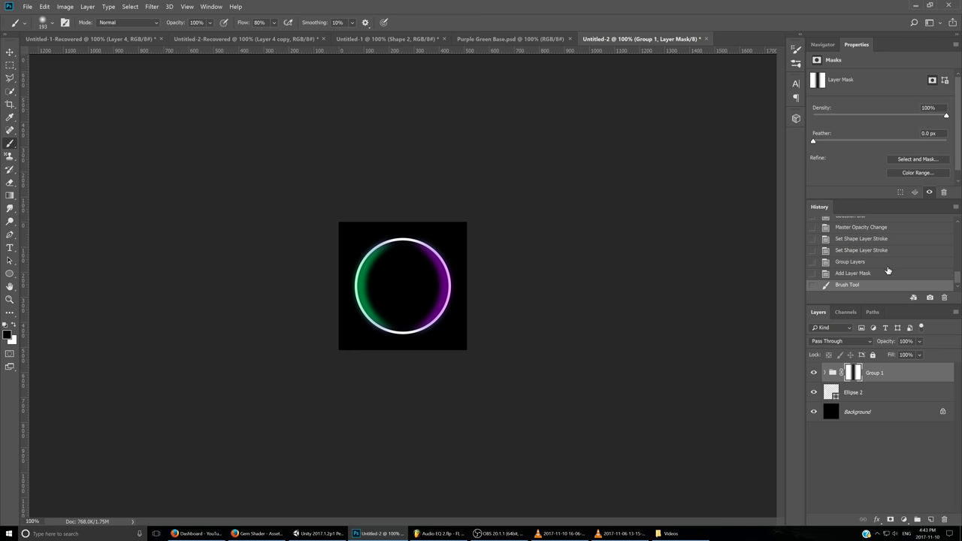
key(ctrl+z)
key(ctrl+semicolon)
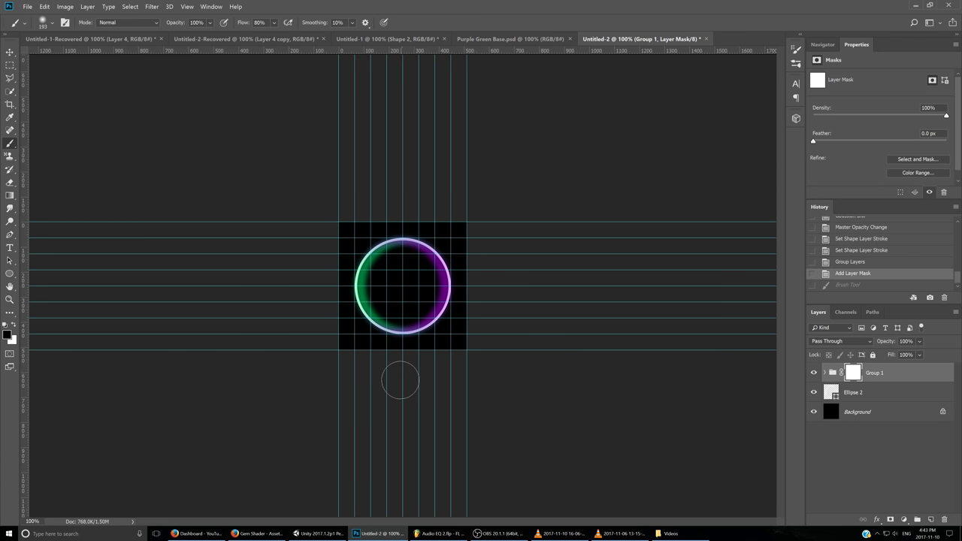
key(ctrl+z)
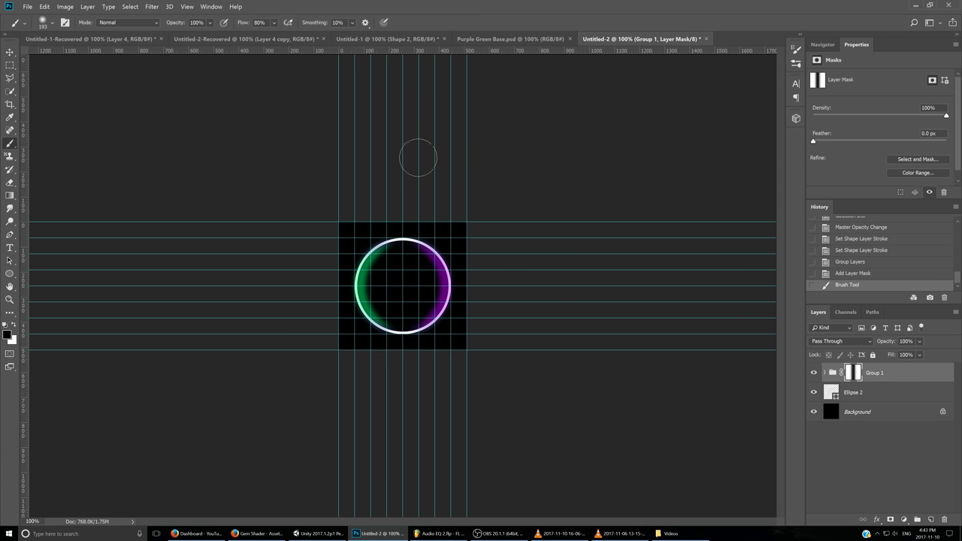
key(ctrl+semicolon)
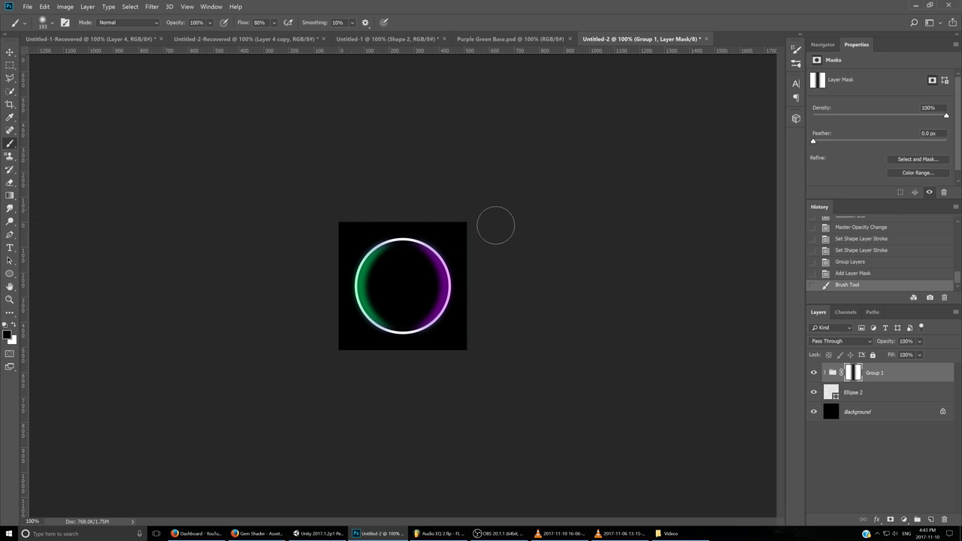
- Convert the white Ellipse 2 ring to a smart object, blur it 2 px, and set 48% opacity
click(851, 392)
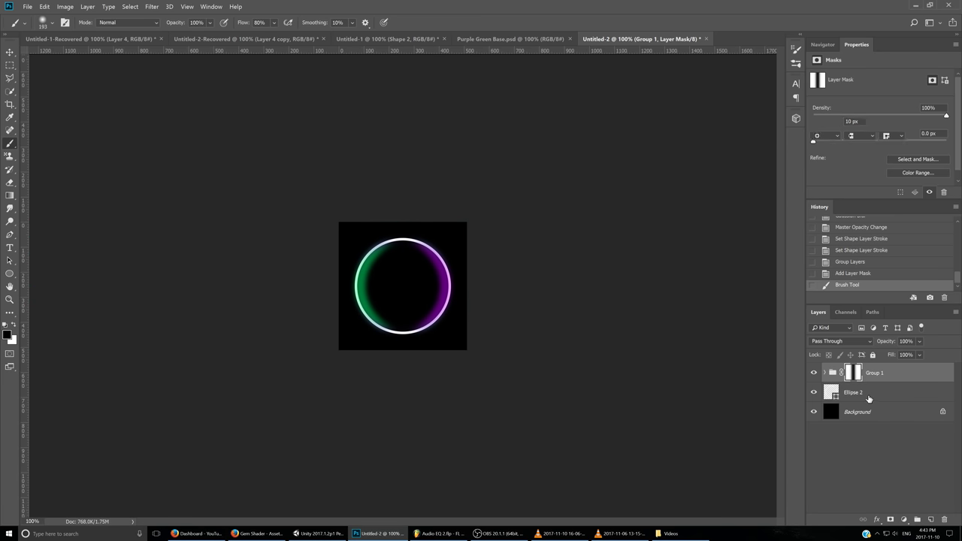
click(151, 6)
mouse_move(188, 89)
click(269, 118)
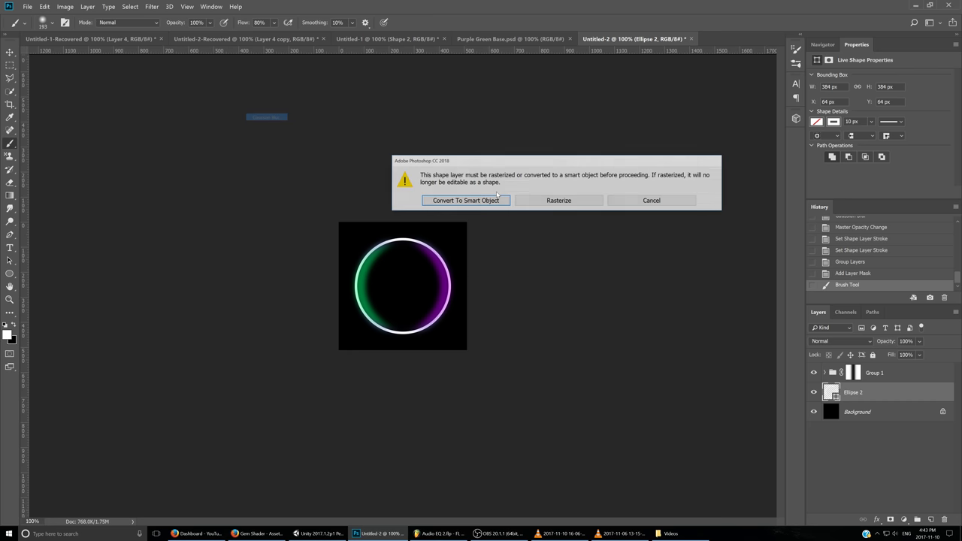
click(485, 199)
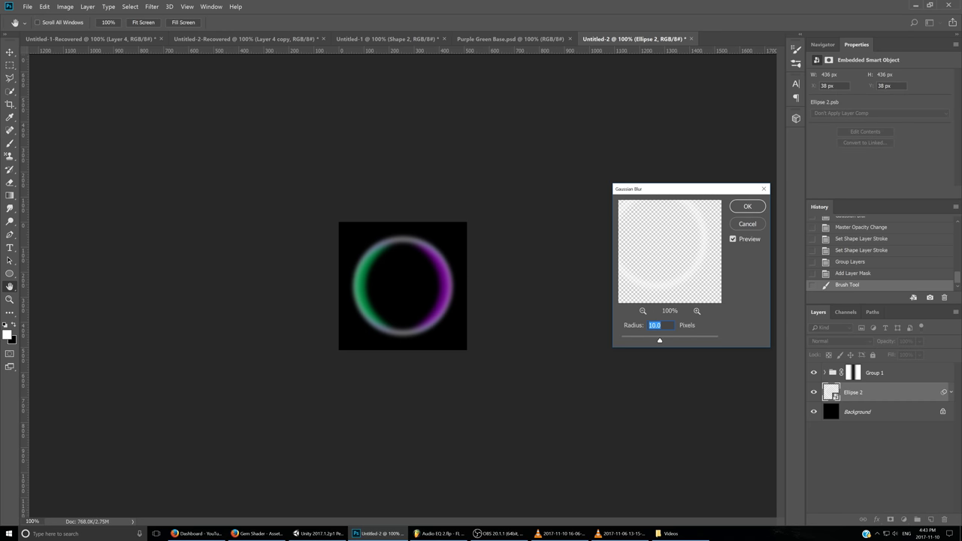
text(5)
text(2)
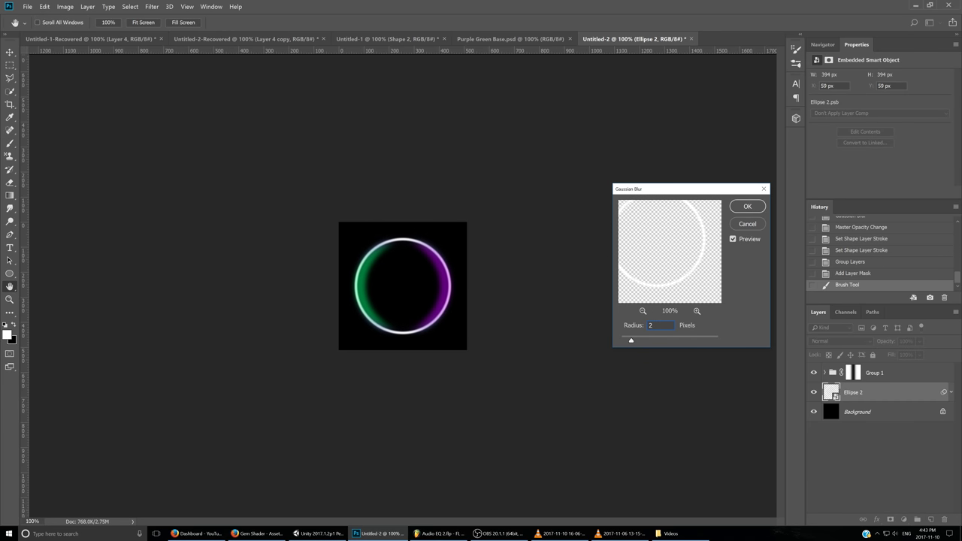
key(Return)
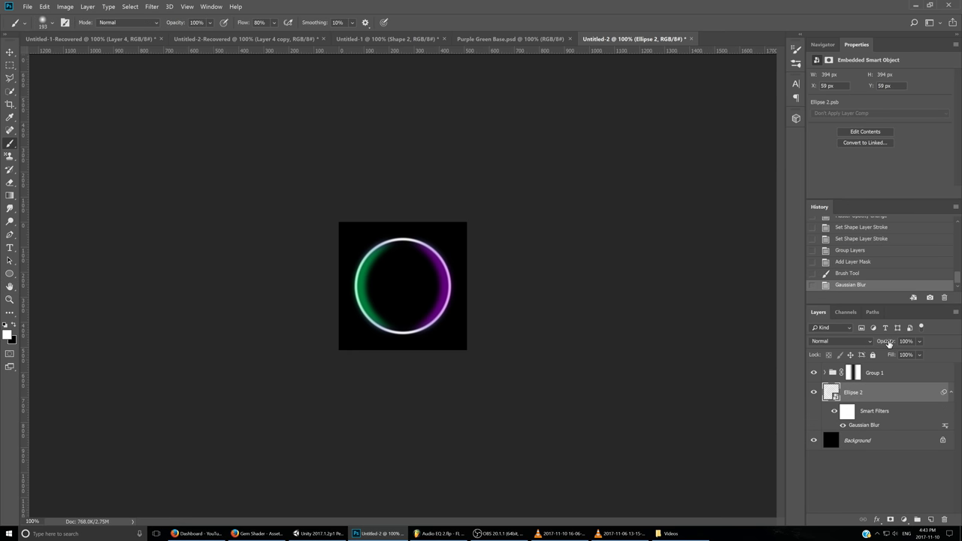
drag(892, 345, 863, 342)
click(924, 391)
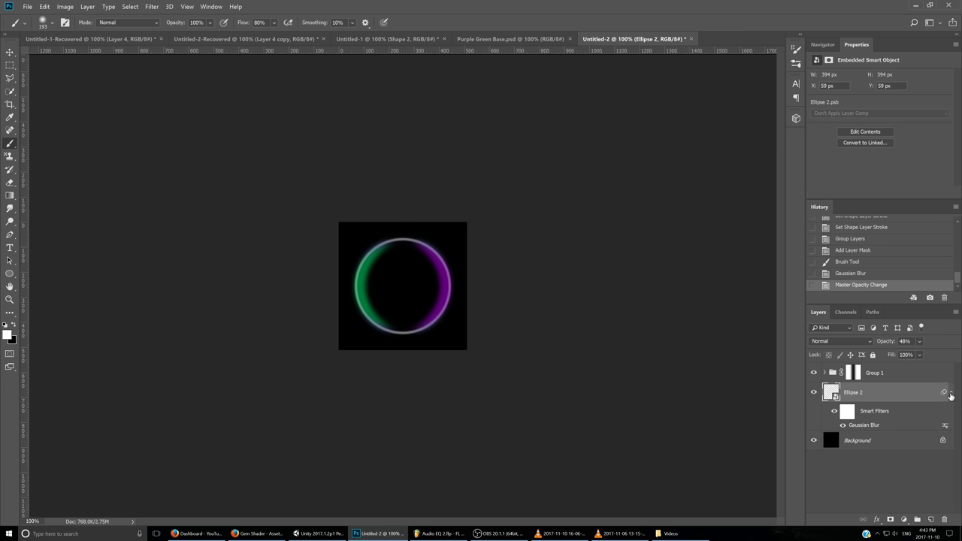
click(951, 394)
- Select Ellipse 1 and Ellipse 1 copy in Group 1 and dim them to 39% opacity
click(925, 376)
click(826, 373)
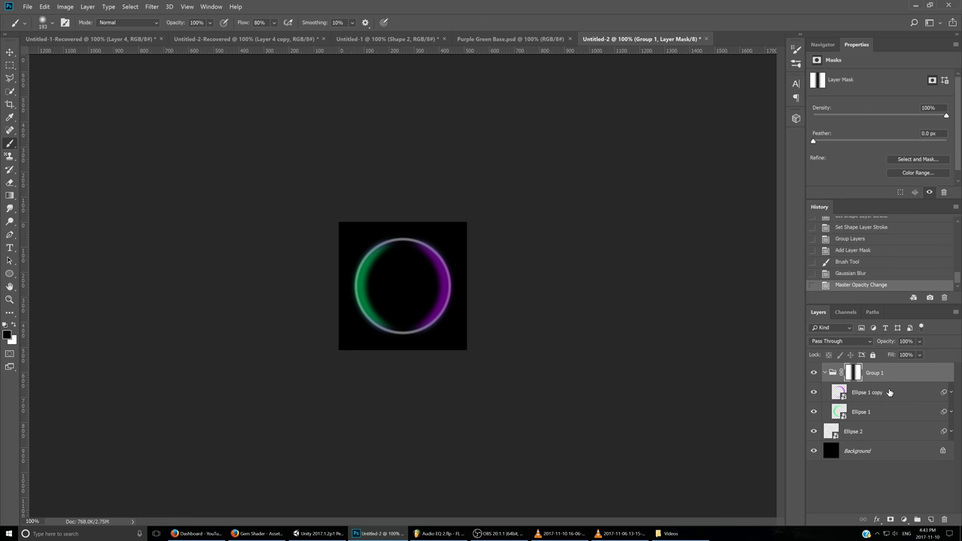
click(889, 392)
shift+click(893, 412)
mouse_move(890, 344)
mouse_down()
mouse_move(915, 343)
mouse_move(872, 343)
mouse_move(895, 343)
mouse_move(886, 343)
mouse_up()
- On a new layer, paint a white radial gradient from the ring's centre at 38% opacity
ctrl+click(930, 520)
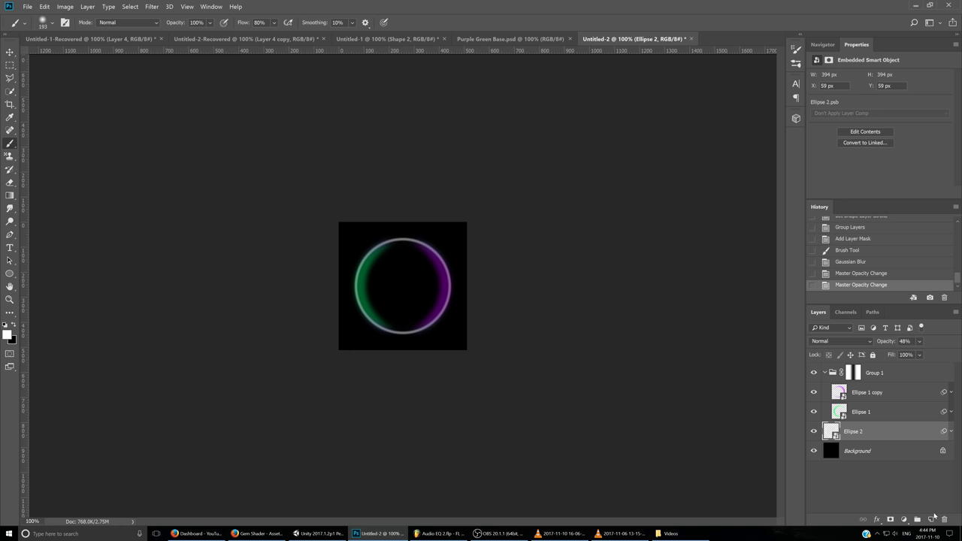
click(7, 197)
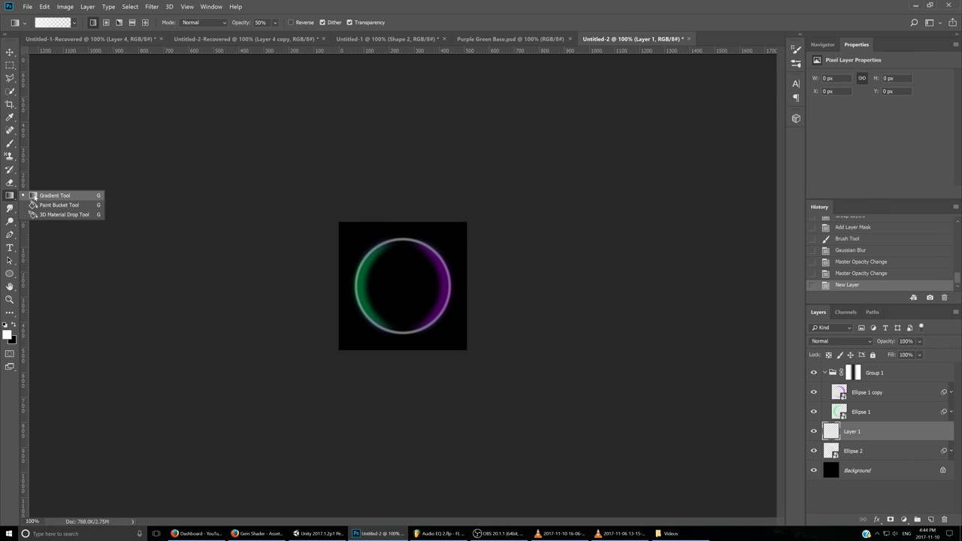
click(45, 195)
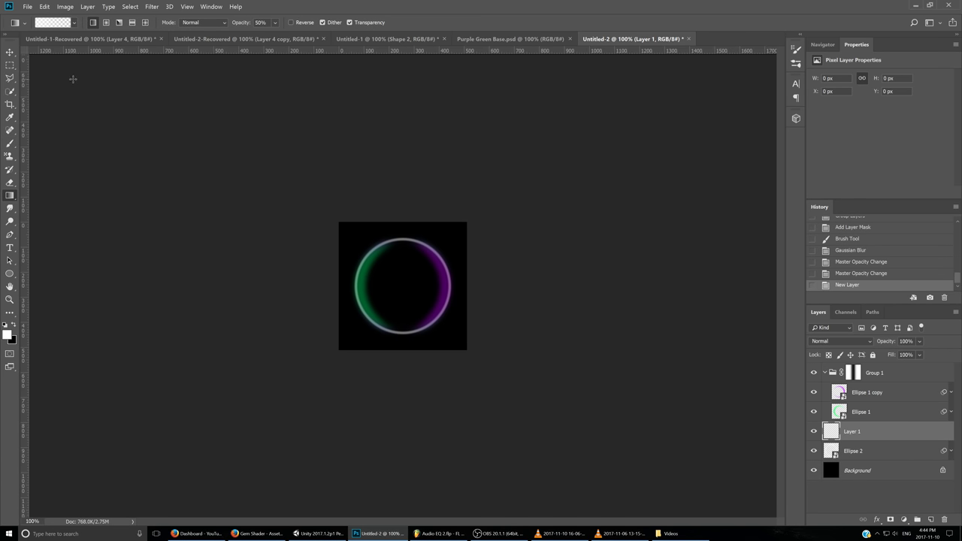
click(74, 22)
click(188, 6)
click(236, 6)
key(ctrl+semicolon)
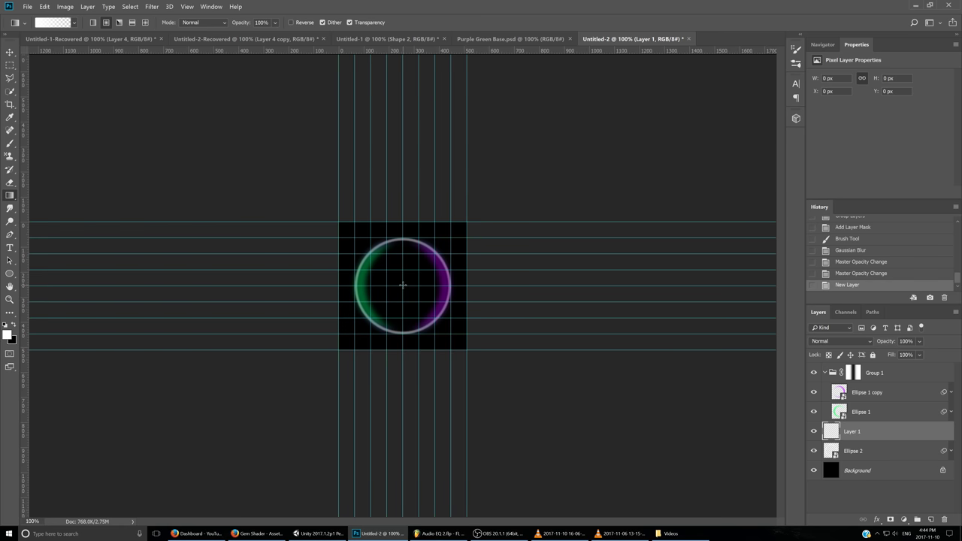
drag(403, 285, 467, 296)
key(ctrl+semicolon)
drag(888, 342, 860, 344)
- Give Layer 1 a light-blue #69c1ff Color Overlay layer style
double_click(936, 432)
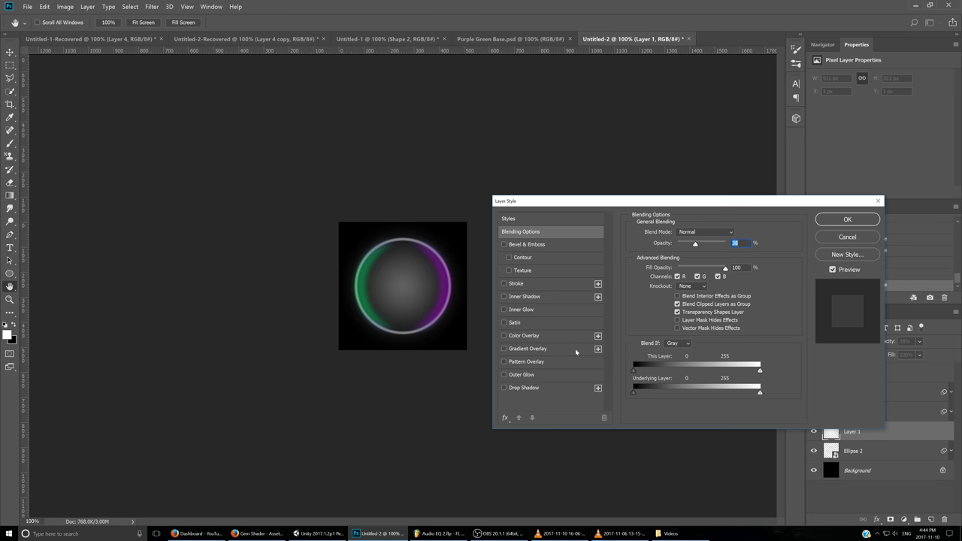
click(524, 336)
click(740, 235)
click(767, 310)
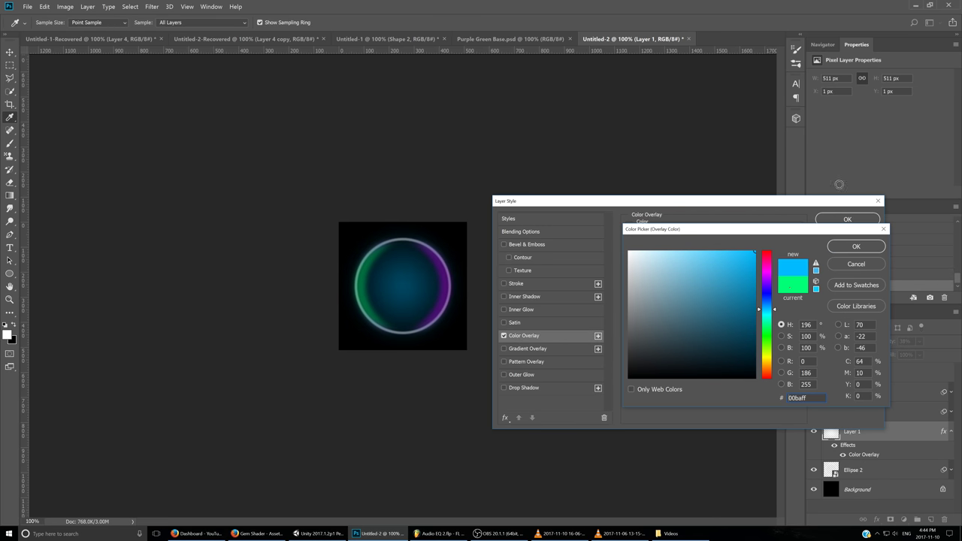
drag(767, 313, 767, 315)
click(561, 534)
click(560, 534)
drag(668, 284, 703, 229)
drag(765, 311, 765, 310)
key(Return)
key(Return)
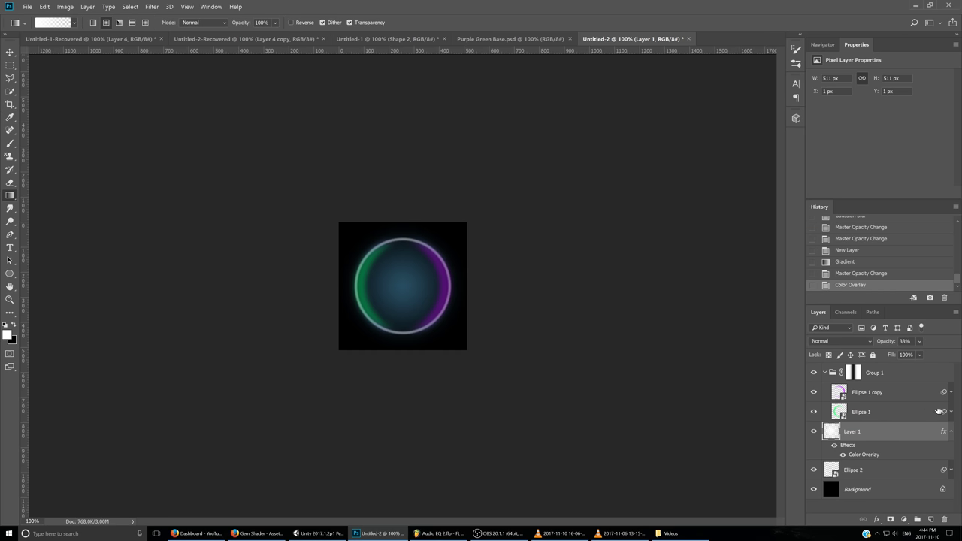
- Reapply Gaussian Blur to the white Ellipse 2 ring with an 8-pixel radius
click(891, 470)
click(814, 470)
click(814, 470)
click(165, 7)
mouse_move(152, 7)
click(181, 19)
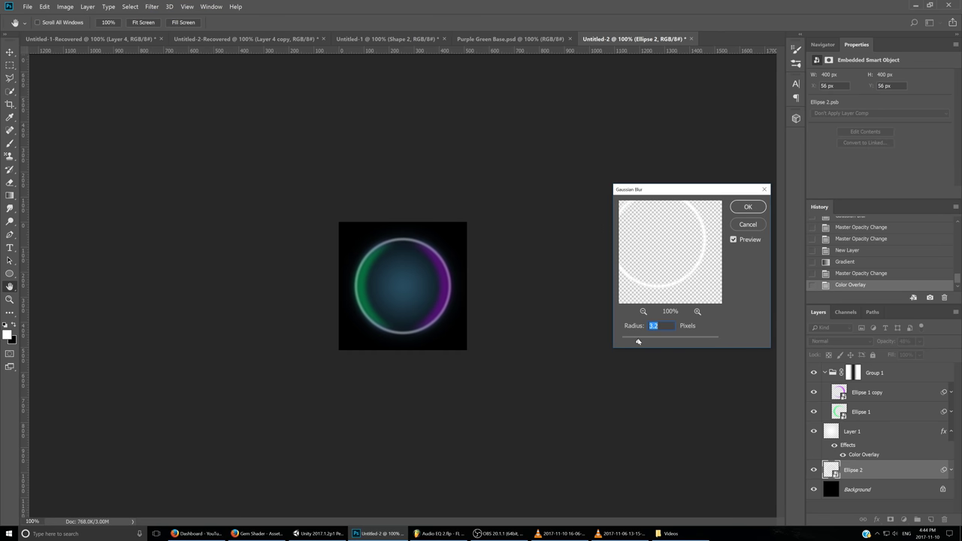
drag(638, 342, 659, 344)
key(Return)
- Move the green ring left and the purple ring right to X 66 px, then view Unity
click(908, 412)
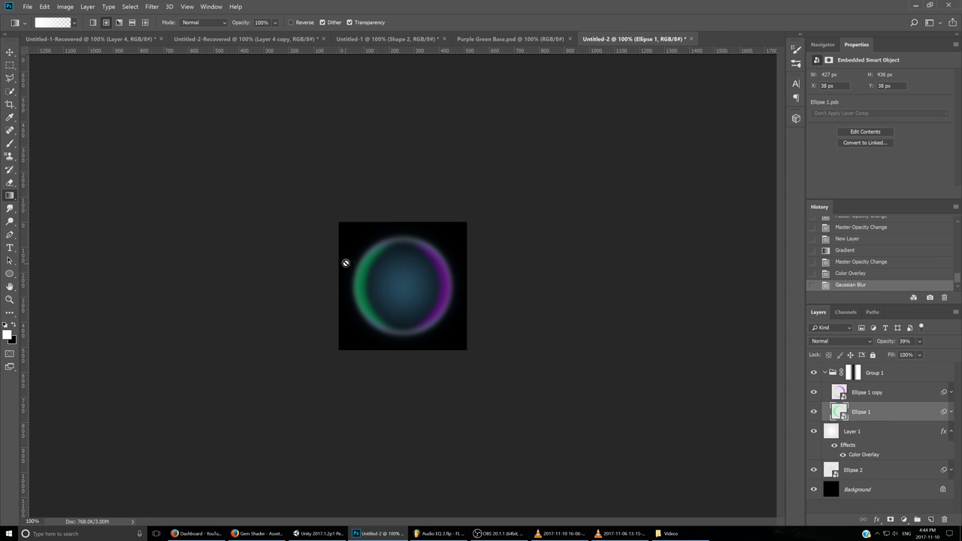
click(10, 52)
click(952, 411)
click(952, 411)
drag(440, 300, 441, 294)
key(alt+bracketright)
drag(532, 335, 539, 339)
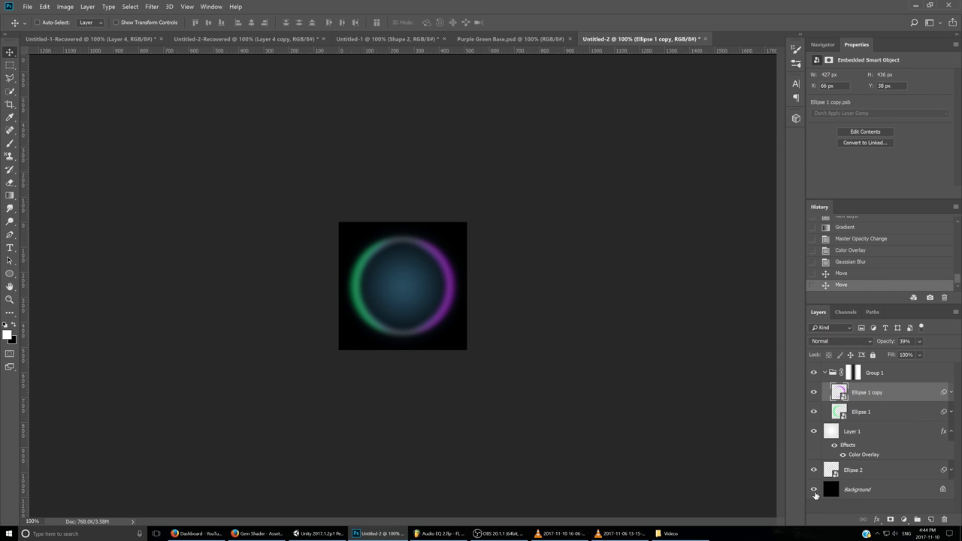
click(815, 491)
click(814, 490)
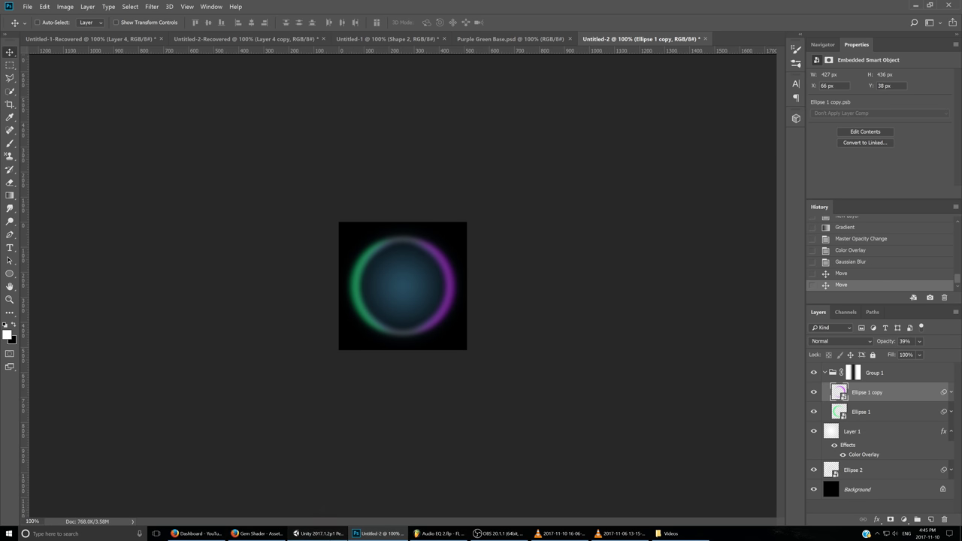
click(318, 534)
scroll(398, 153, down, 5)
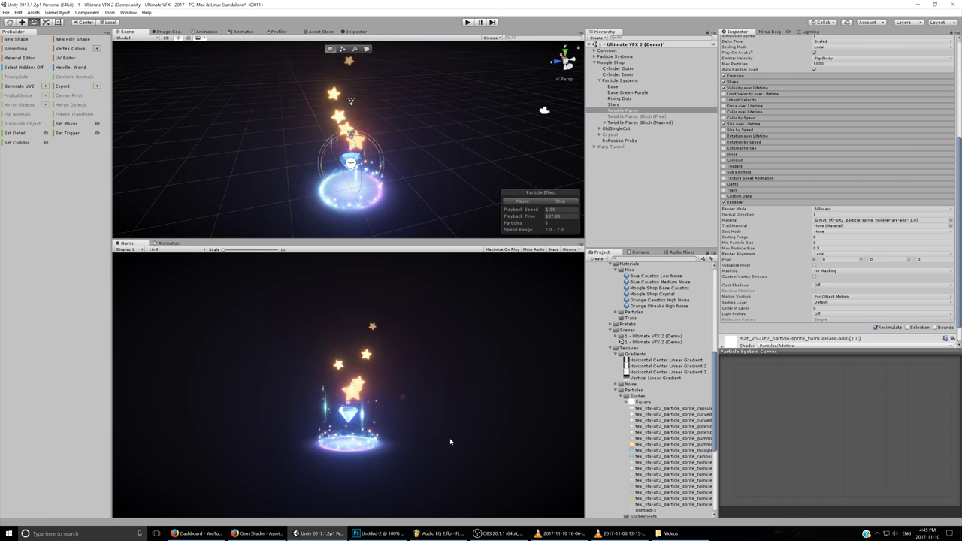
- Create a new 512×512 document with a black background
click(380, 533)
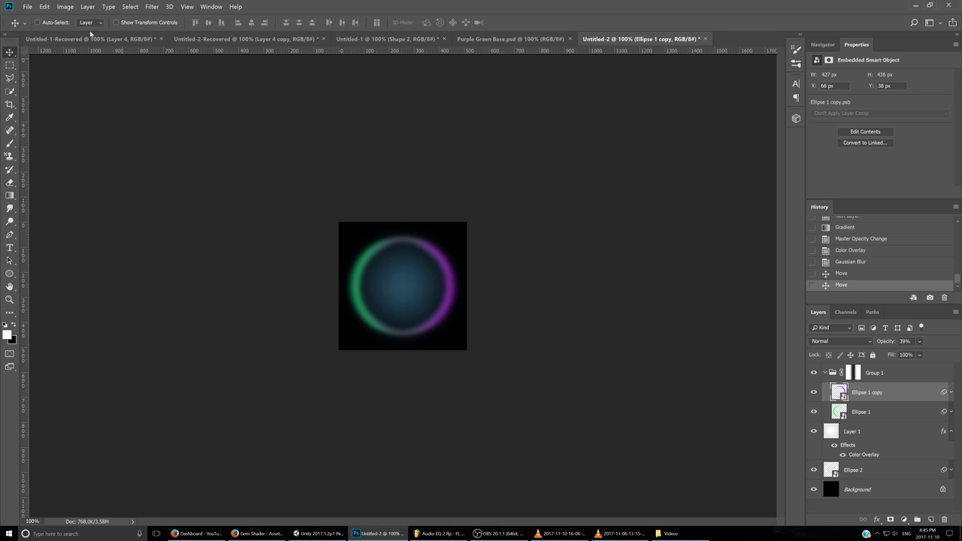
click(27, 6)
click(33, 15)
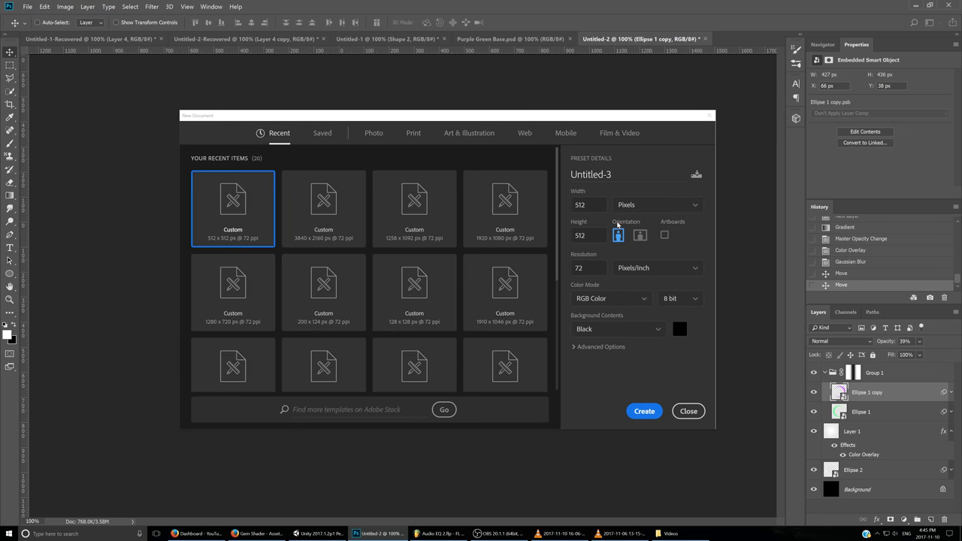
click(644, 410)
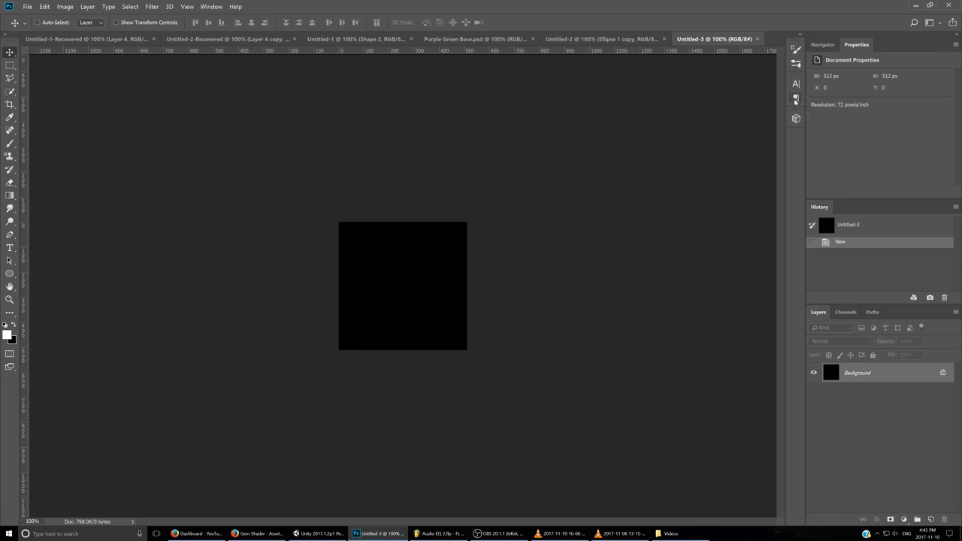
click(827, 45)
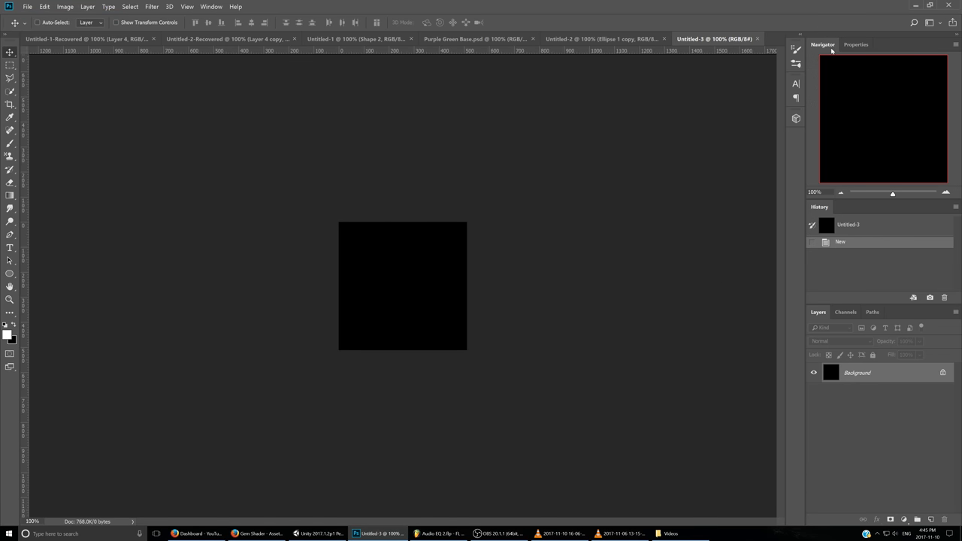
- Add an empty Layer 1 and select the Brush tool with a small size
click(931, 519)
click(10, 143)
click(54, 22)
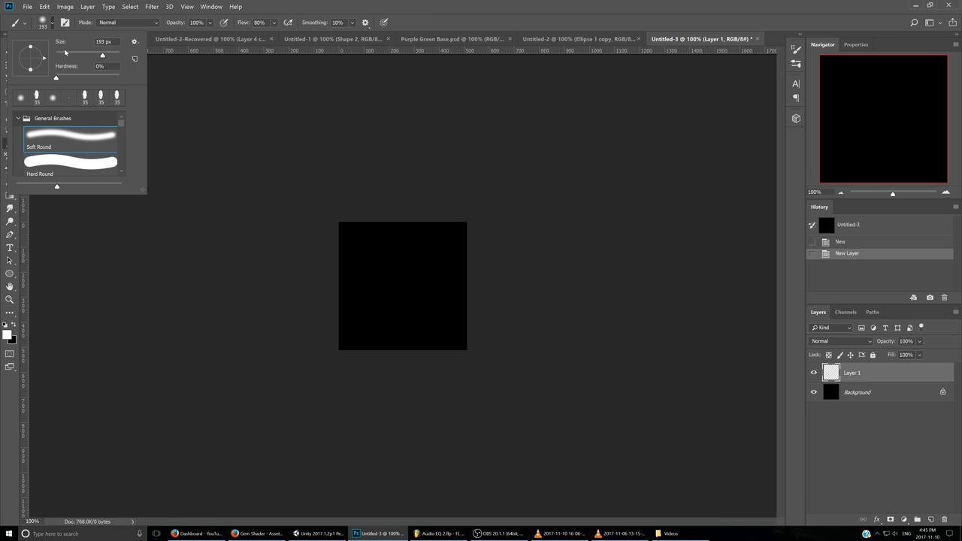
key(Return)
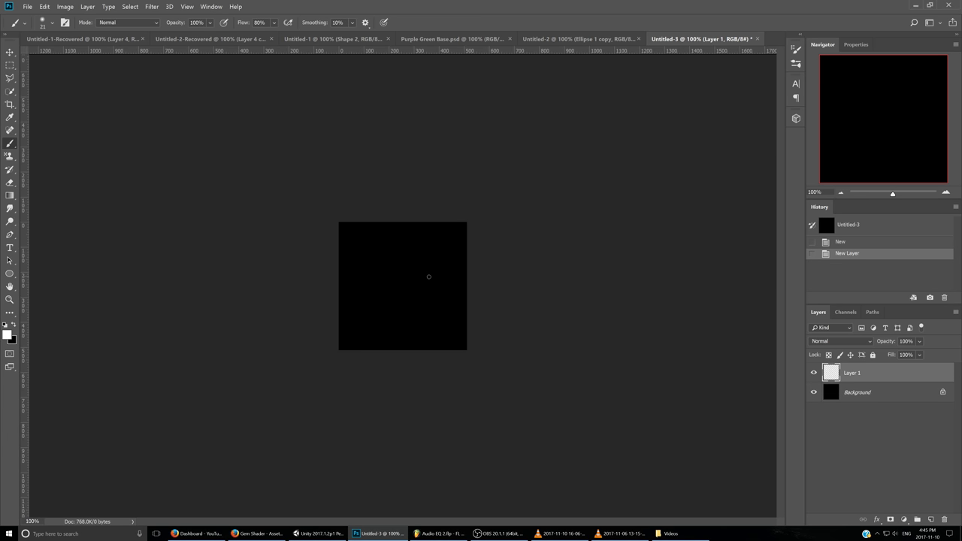
- Add an 8×8 guide layout and brush white dots at the five star points and centre
click(188, 7)
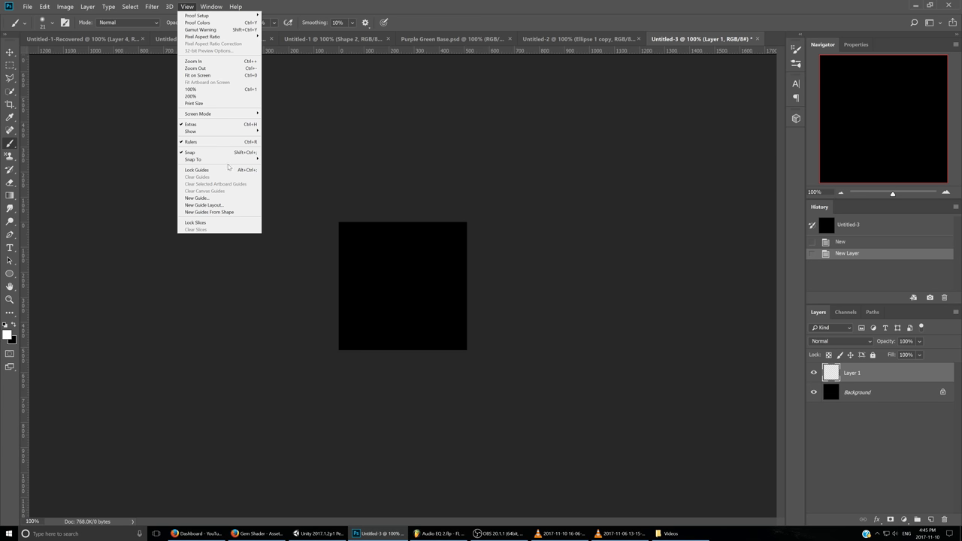
click(218, 205)
click(745, 219)
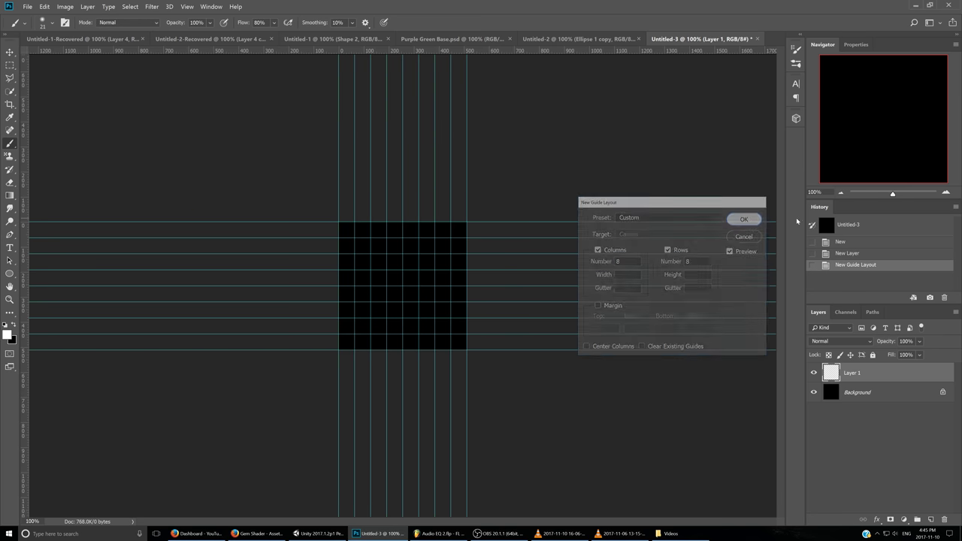
click(370, 318)
click(402, 254)
click(435, 319)
click(370, 269)
click(434, 270)
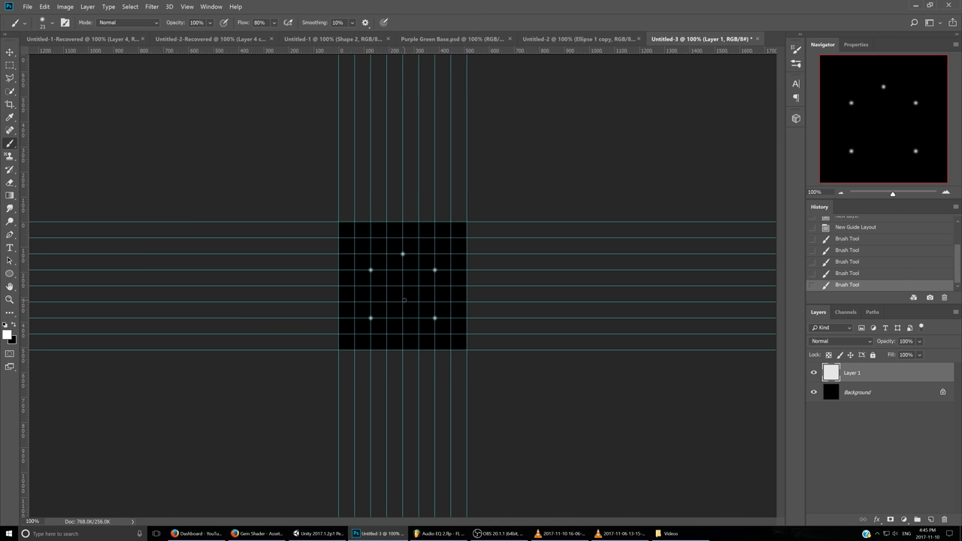
click(403, 302)
- Brush a white five-pointed star outline connecting the dots
key(ctrl+semicolon)
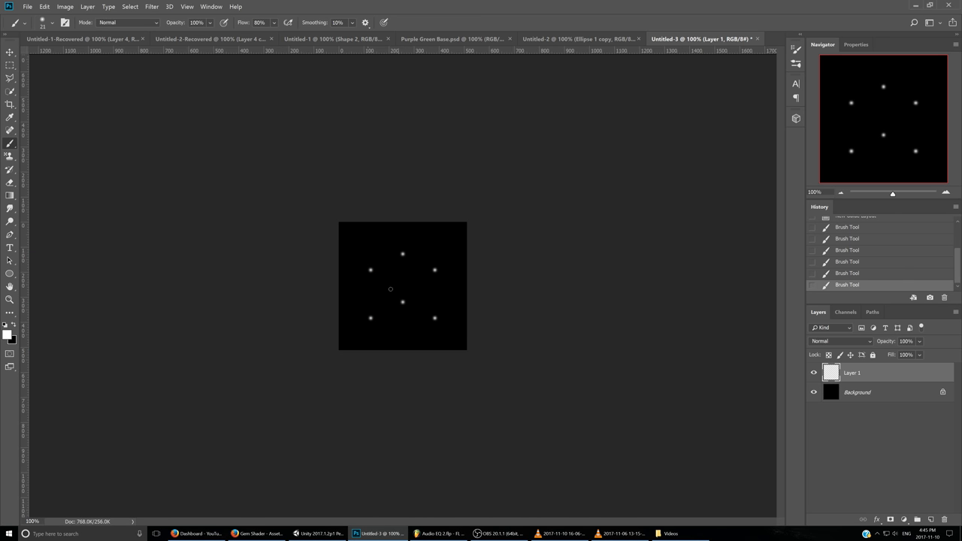
key(ctrl+semicolon)
key(ctrl+semicolon)
mouse_move(370, 319)
mouse_down()
mouse_move(402, 252)
mouse_move(433, 317)
mouse_move(373, 271)
mouse_up()
key(ctrl+z)
mouse_move(370, 319)
mouse_down()
mouse_move(404, 253)
mouse_move(434, 320)
mouse_move(370, 270)
mouse_move(439, 271)
mouse_move(366, 322)
mouse_up()
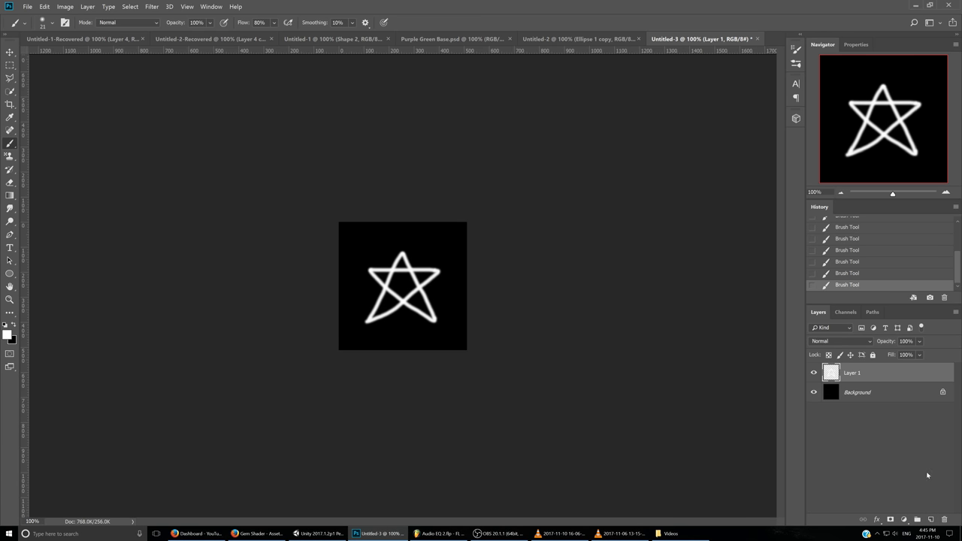
- Fade the painted star layer to 9% opacity and delete the empty Layer 2
click(946, 192)
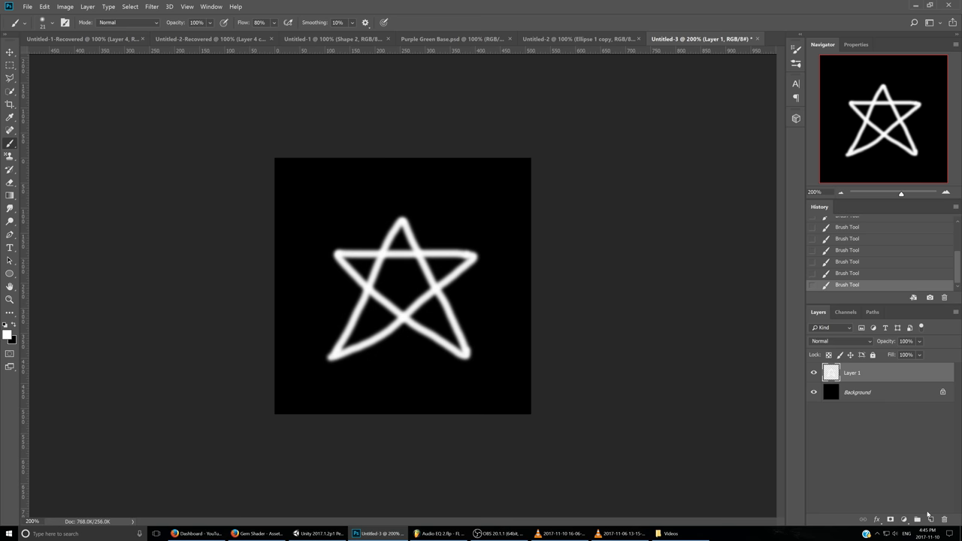
click(931, 519)
click(814, 392)
click(831, 393)
click(815, 393)
drag(887, 342, 827, 343)
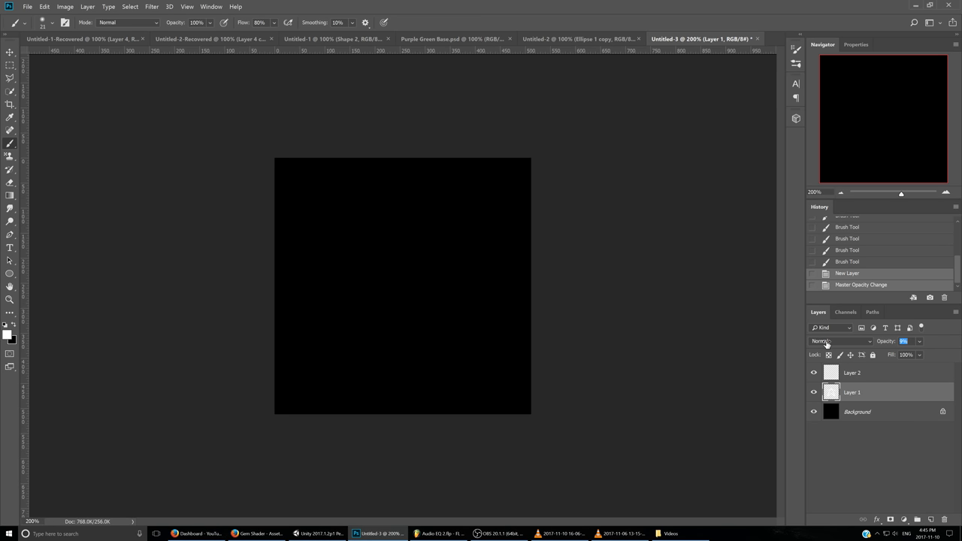
click(866, 376)
- Begin tracing a Pen-tool star shape over the top tip and right arm
key(p)
key(Delete)
click(380, 256)
drag(401, 199, 405, 185)
click(420, 256)
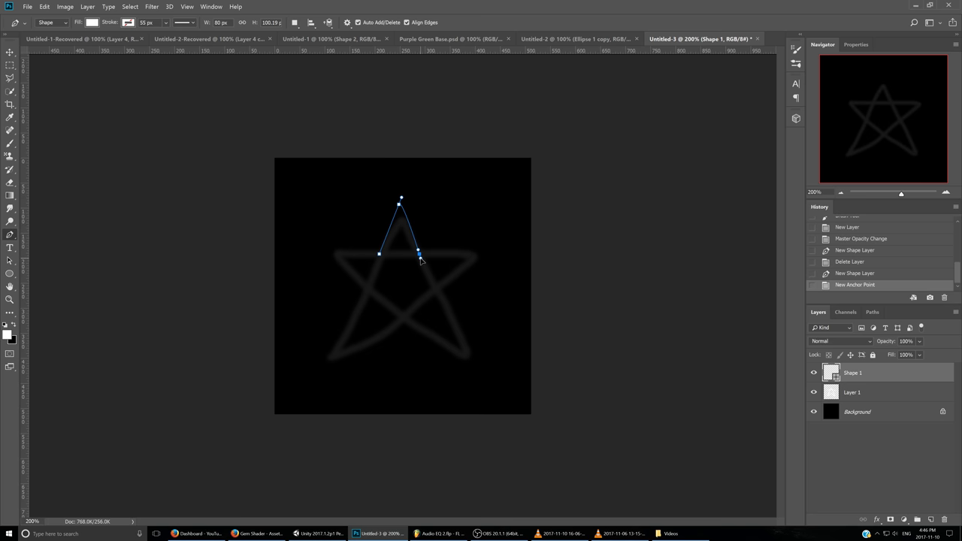
click(420, 260)
key(ctrl+z)
click(420, 254)
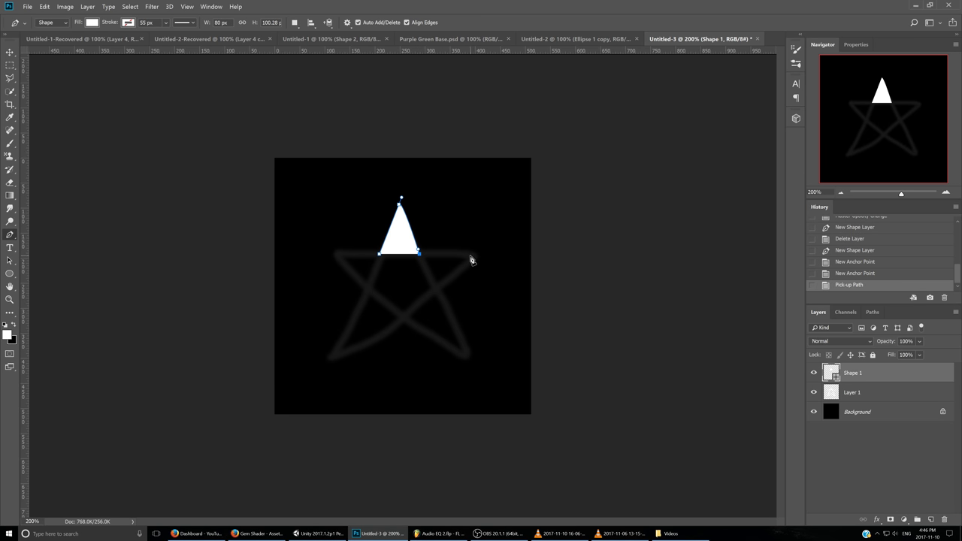
drag(471, 256, 484, 257)
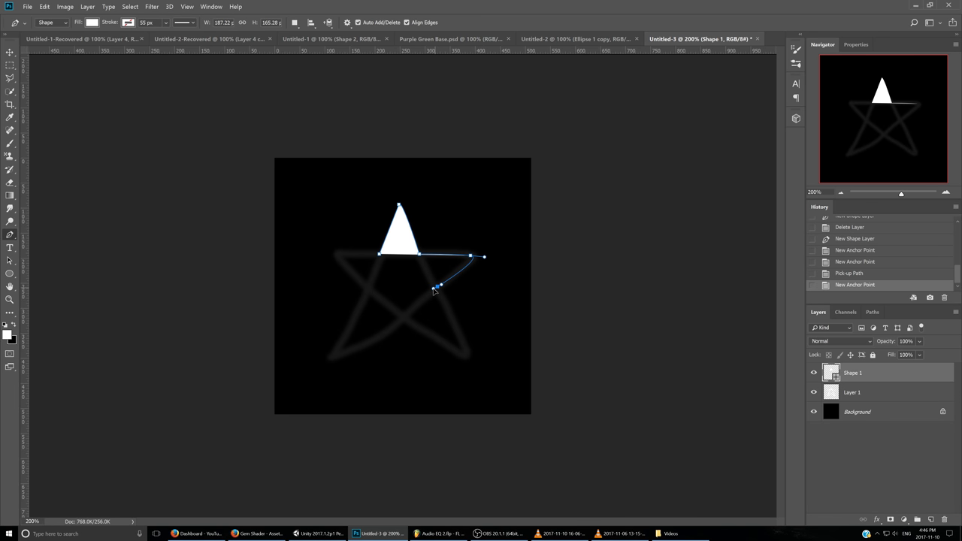
click(435, 287)
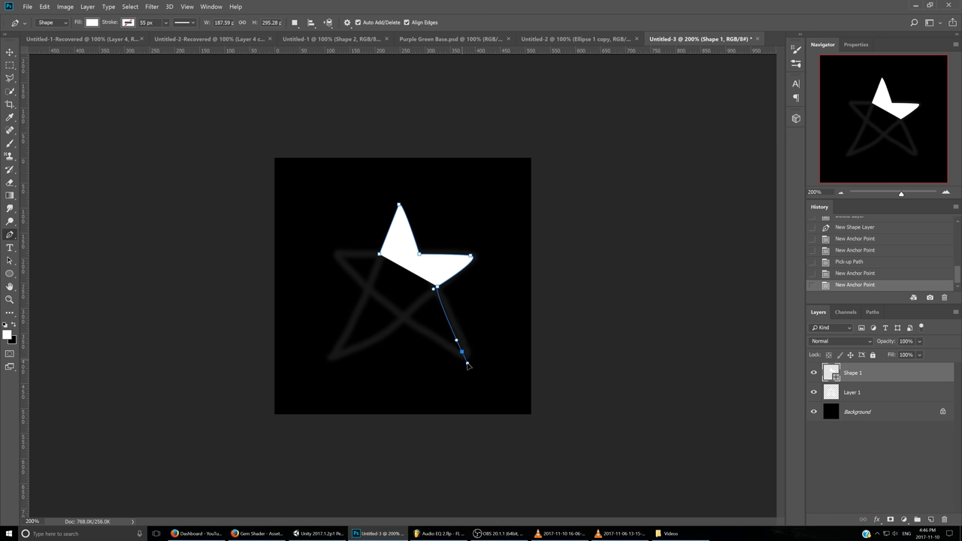
click(461, 350)
- Trace the lower tips and left arm, closing the white Shape 1 star at its start point
click(837, 275)
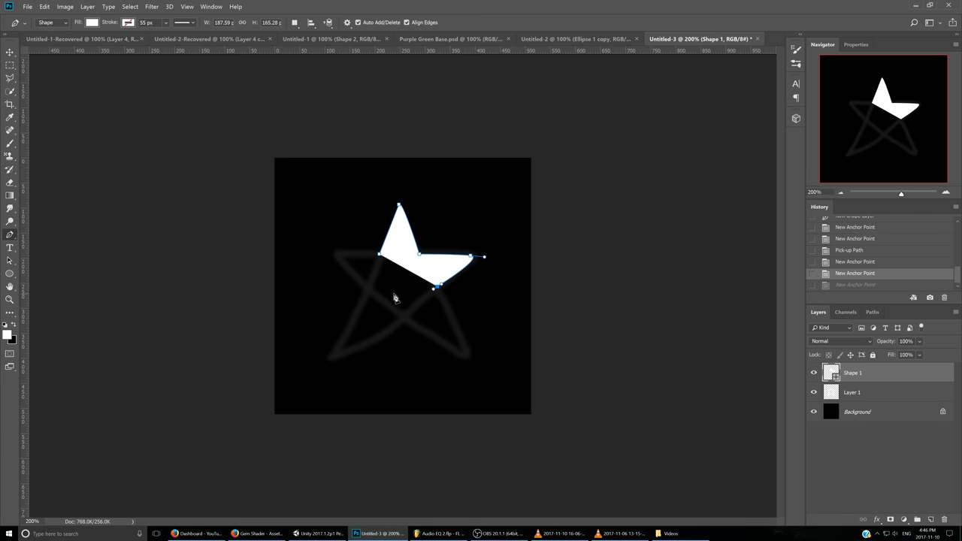
click(438, 286)
drag(463, 354, 463, 363)
click(404, 322)
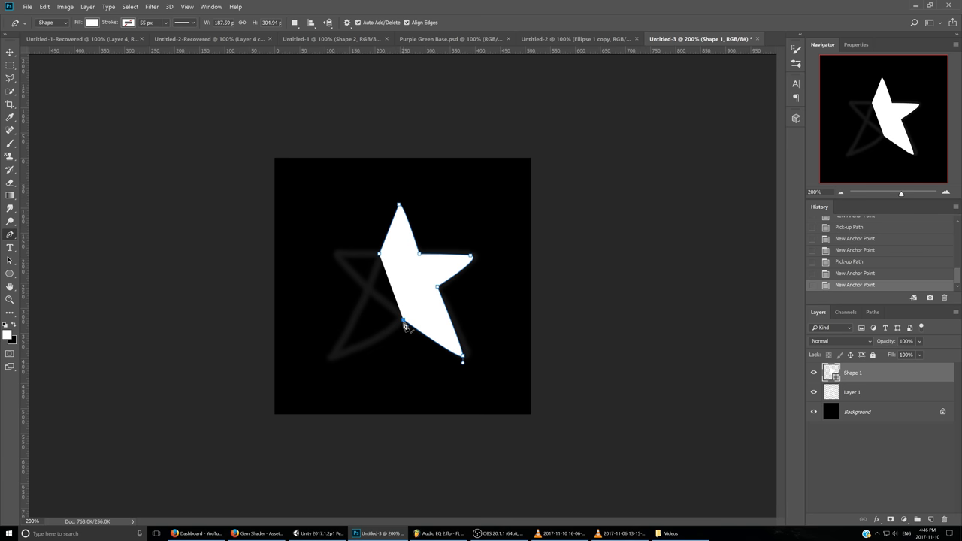
click(403, 322)
drag(333, 360, 328, 363)
drag(358, 297, 362, 296)
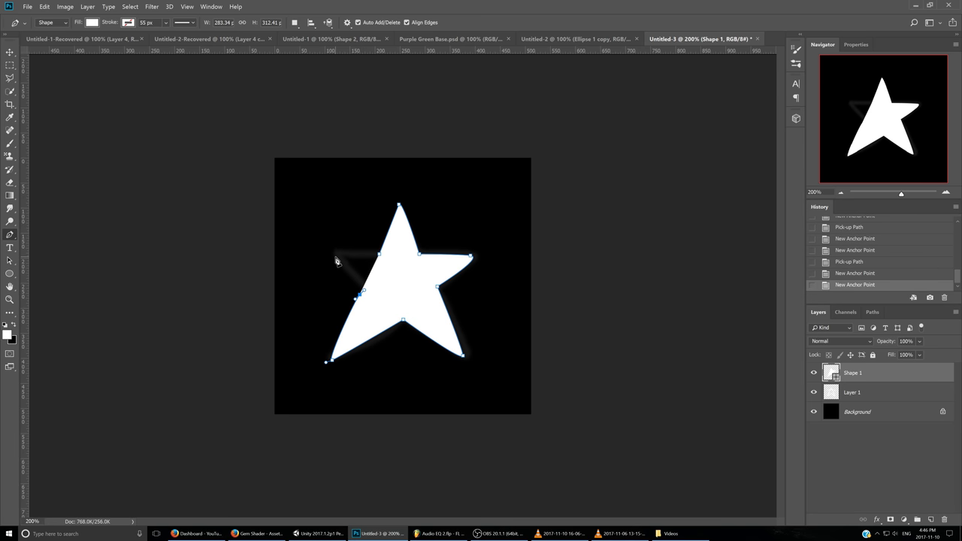
click(360, 297)
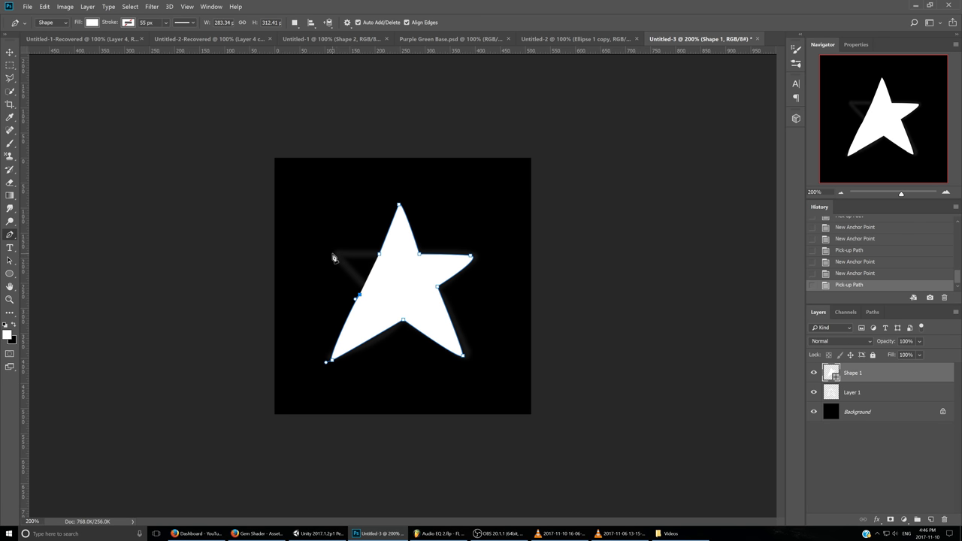
click(332, 247)
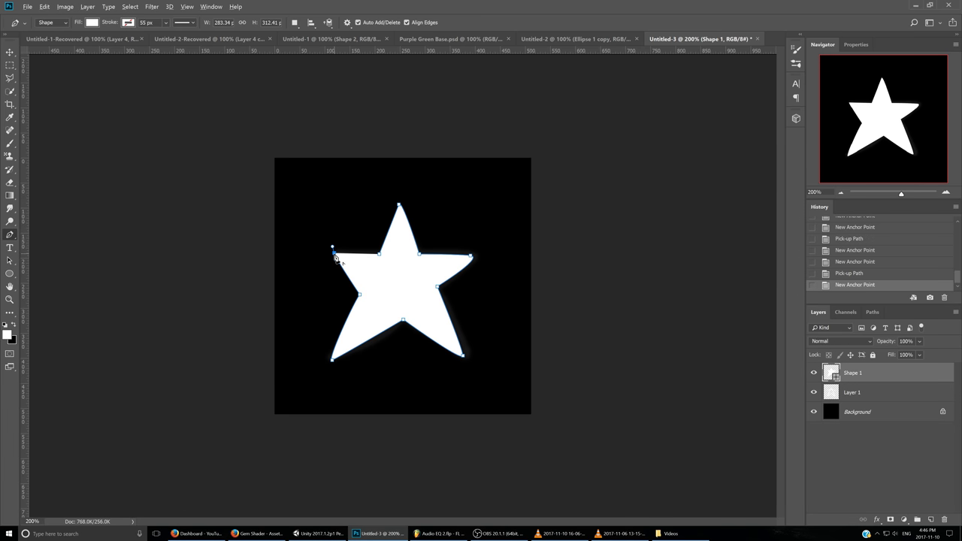
click(380, 256)
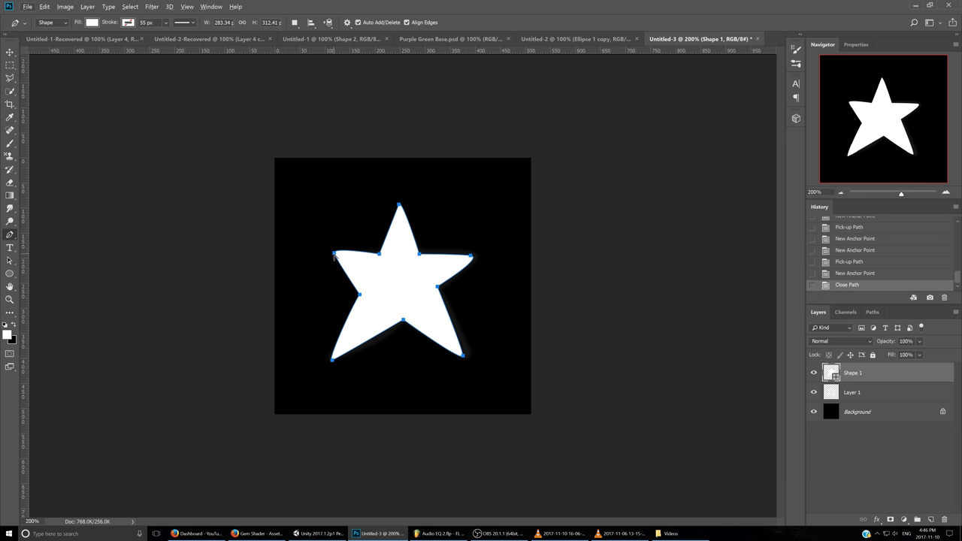
- Hide the faded sketch and reposition Shape 1's tips and bottom inner corner
click(833, 391)
click(814, 393)
click(838, 378)
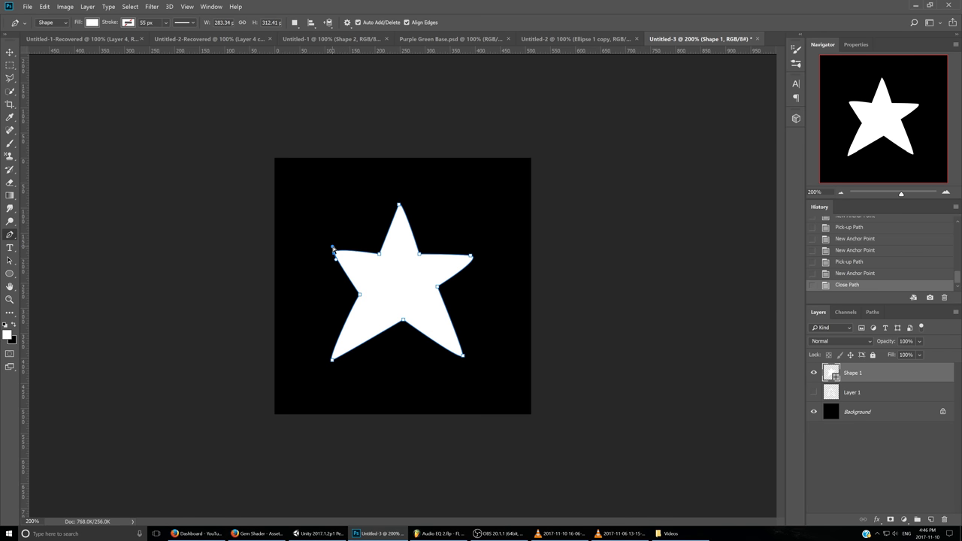
drag(333, 248, 331, 251)
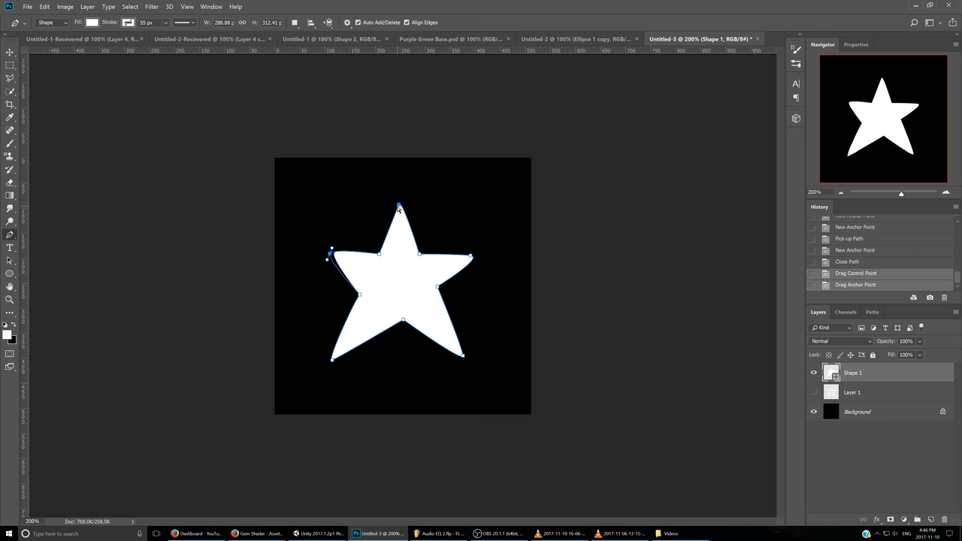
drag(399, 208, 391, 212)
drag(478, 260, 482, 259)
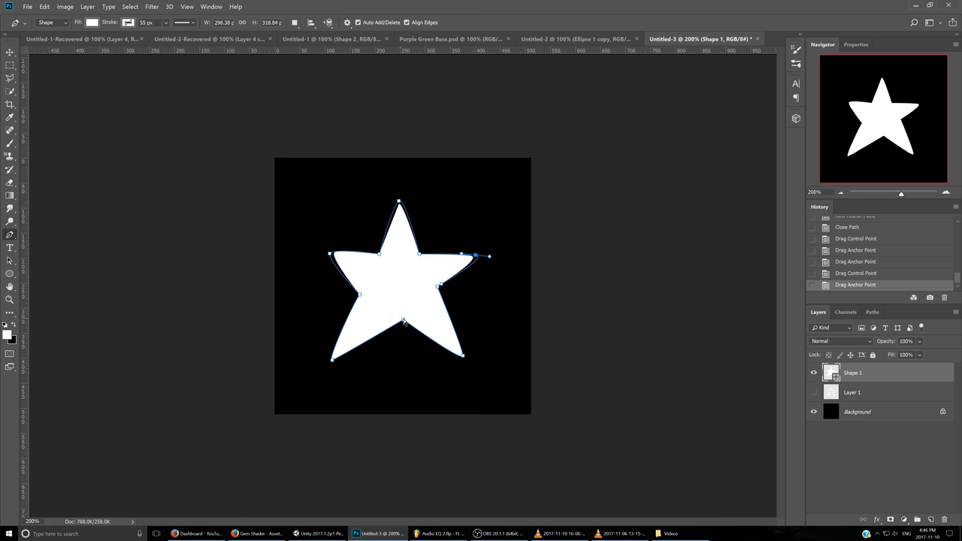
drag(404, 322, 401, 317)
drag(462, 358, 467, 363)
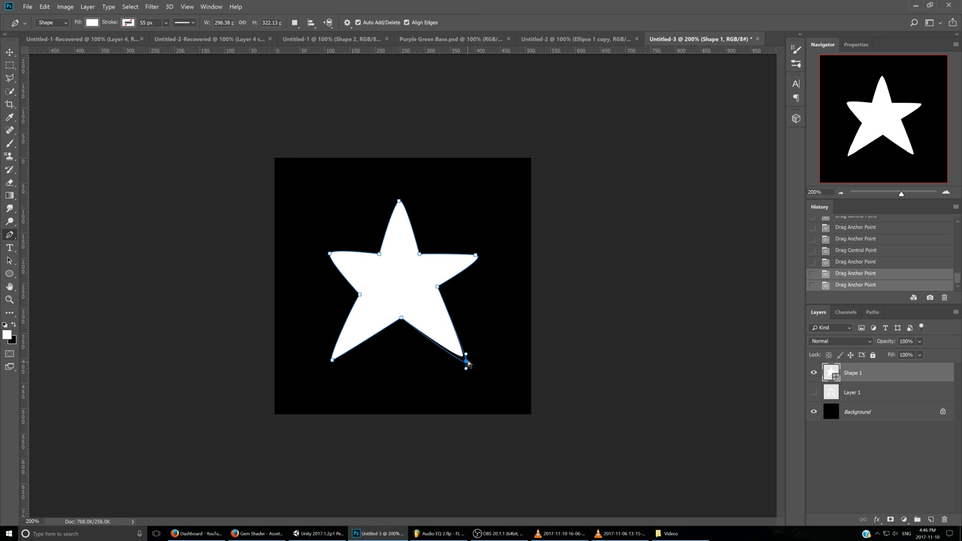
- Curve the lower-left, lower-right, right and top arm edges, keeping the top tip sharp
click(329, 256)
drag(333, 364, 336, 363)
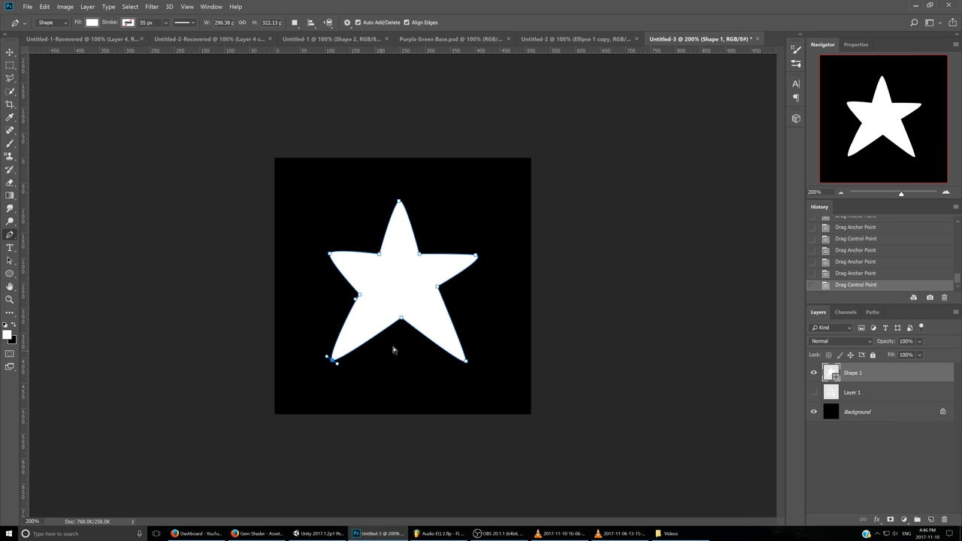
click(466, 361)
drag(472, 360, 457, 365)
click(476, 257)
mouse_move(489, 259)
mouse_down()
mouse_move(481, 270)
mouse_move(491, 257)
mouse_up()
click(419, 253)
drag(420, 253, 420, 248)
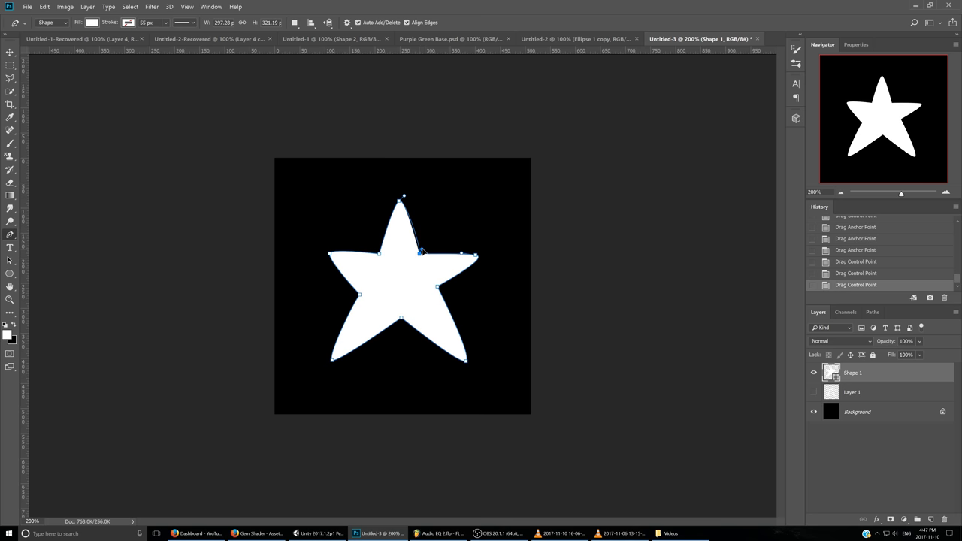
drag(406, 199, 408, 201)
alt+click(402, 202)
- Nudge the inner corners and left and right arm tips to finish the plump star
drag(401, 318, 397, 321)
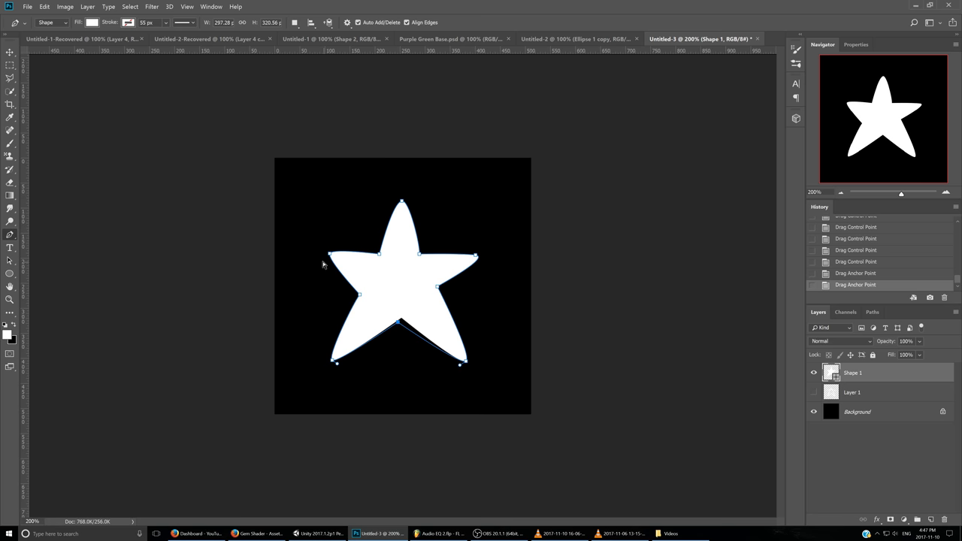
drag(329, 256, 327, 254)
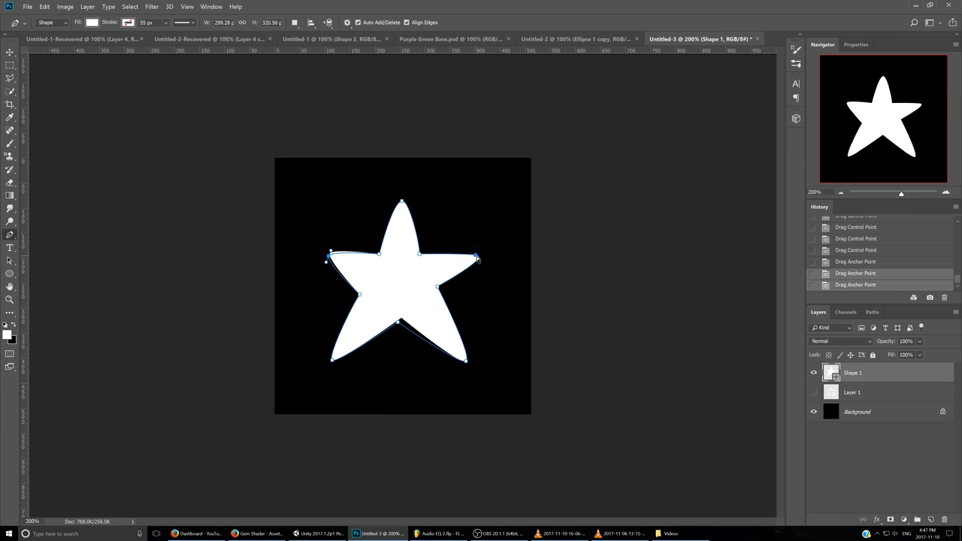
drag(479, 259, 496, 258)
click(359, 298)
drag(438, 288, 440, 294)
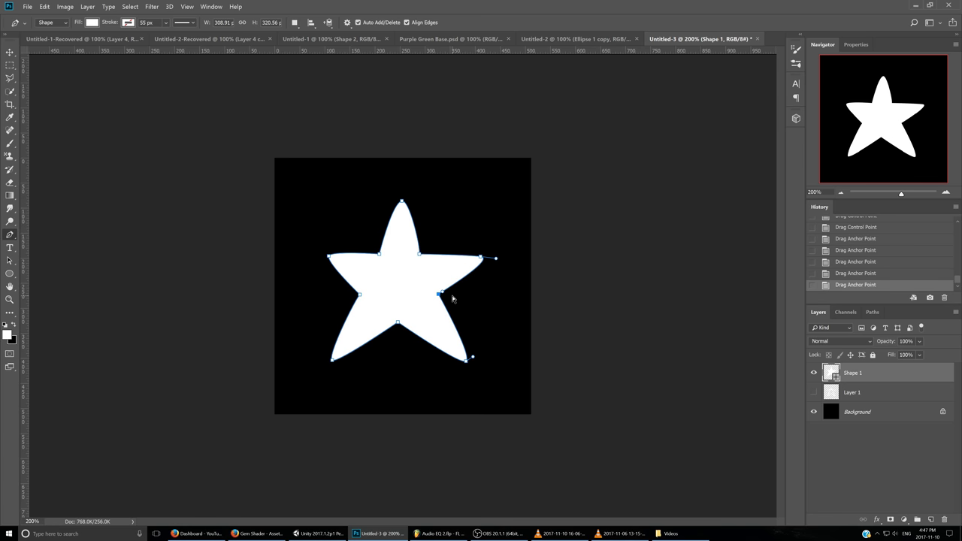
ctrl+click(556, 293)
- Reshape the star path by adjusting its right arm and bottom inner corner anchors
click(842, 192)
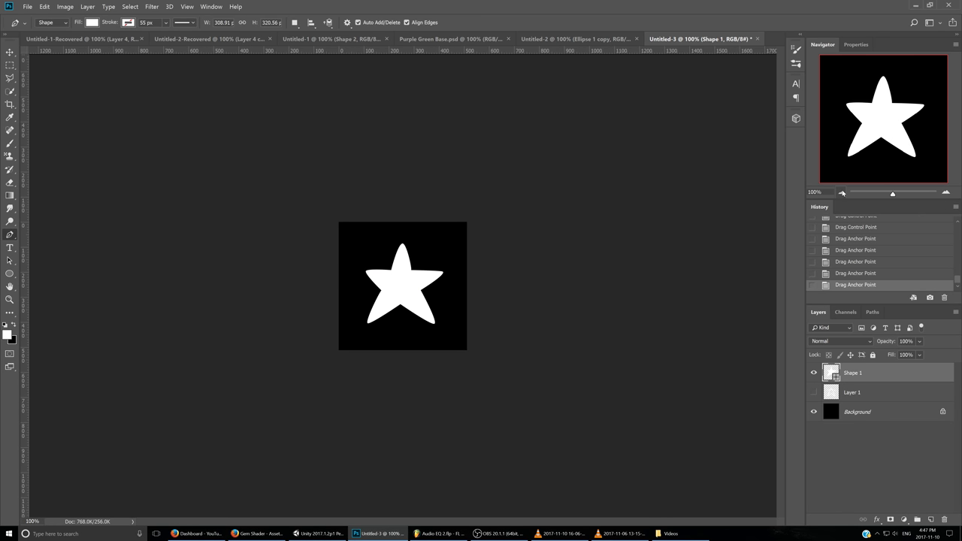
ctrl+click(392, 272)
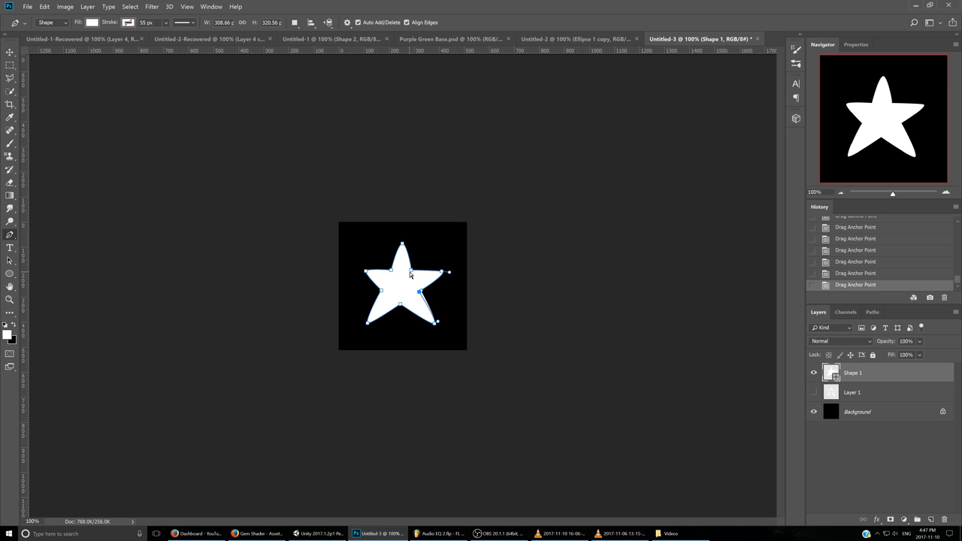
drag(414, 272, 412, 276)
drag(400, 308, 402, 305)
ctrl+click(469, 283)
- Pull the star's left arm tip further left and nudge both lower tips
ctrl+click(366, 272)
drag(367, 272, 361, 273)
ctrl+click(452, 285)
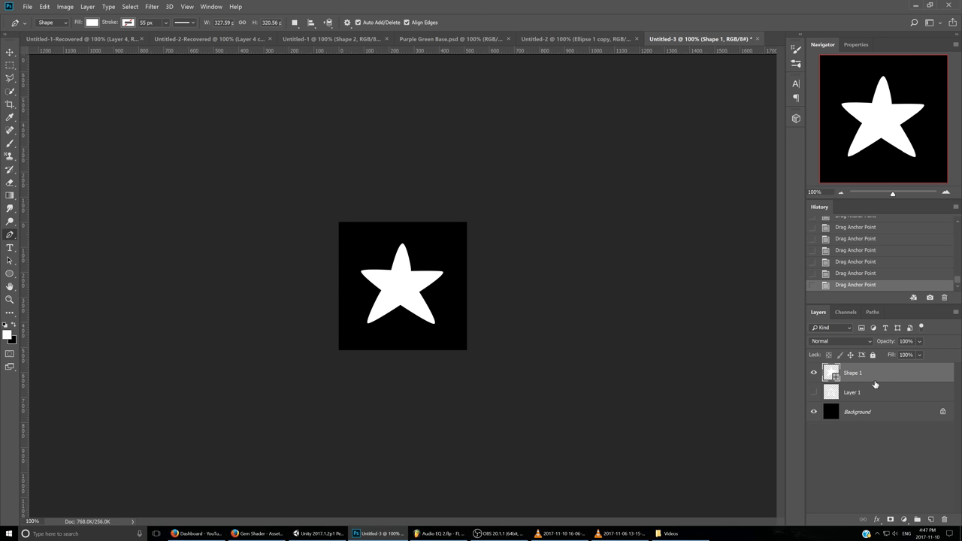
ctrl+click(434, 323)
drag(434, 327, 433, 329)
drag(368, 327, 370, 325)
ctrl+click(496, 348)
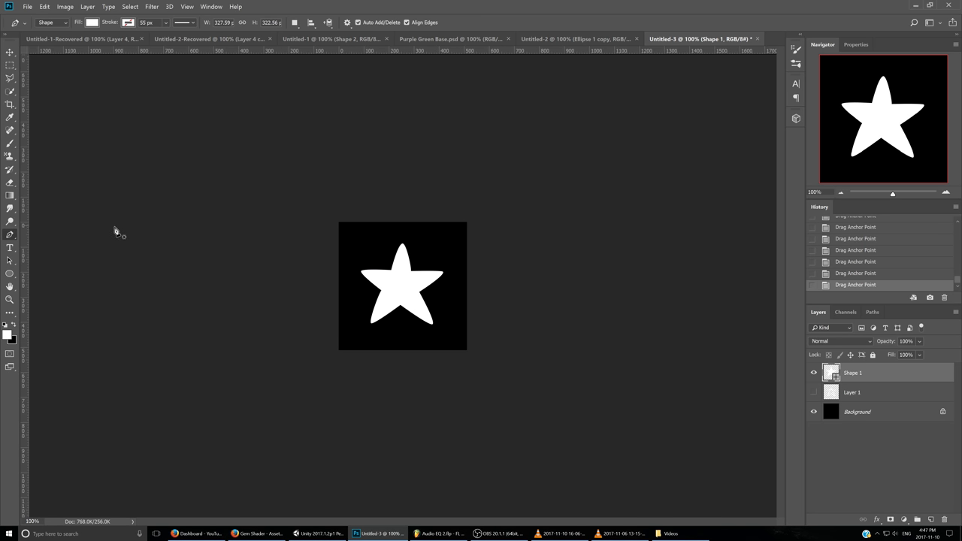
- Return Layer 1 to 100% opacity and hide it, then show and select Shape 1
click(810, 392)
click(812, 374)
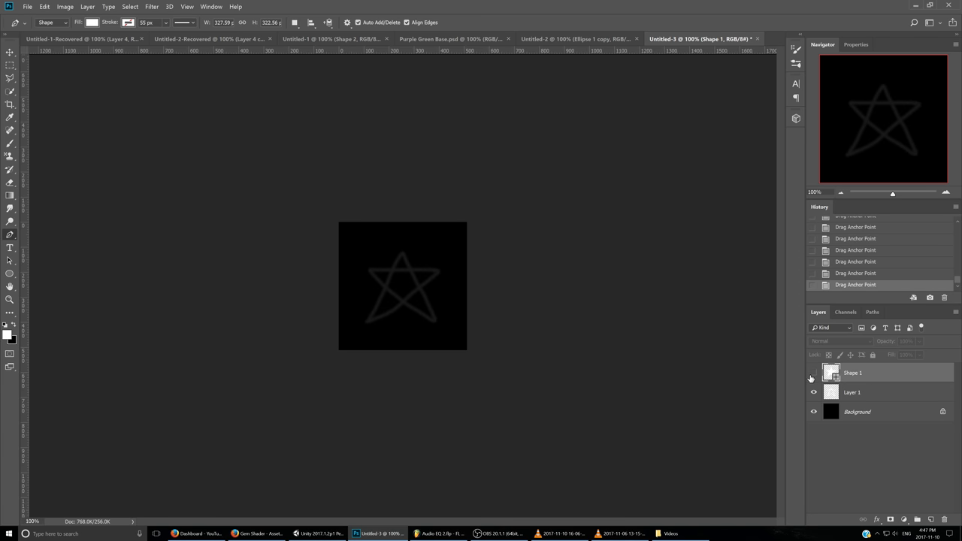
click(864, 391)
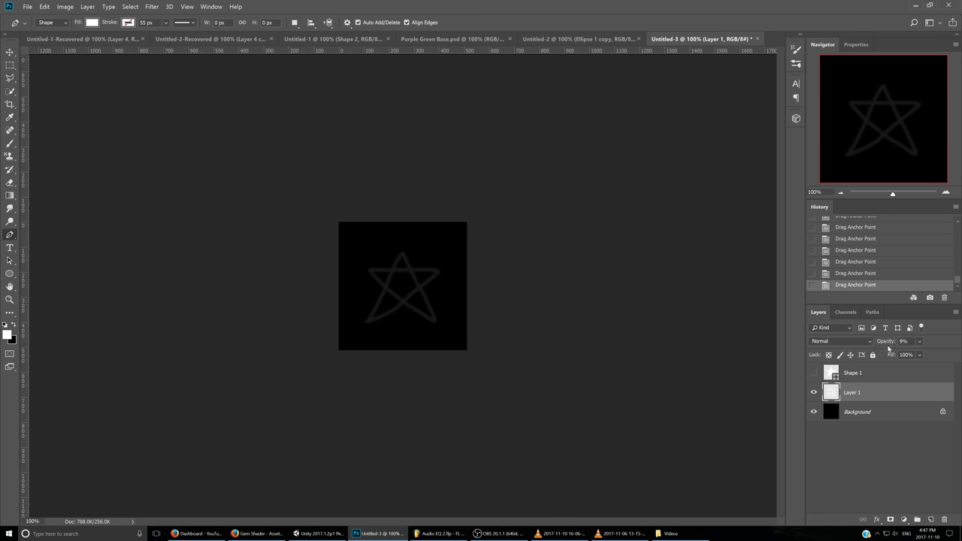
drag(888, 348, 957, 346)
click(813, 392)
click(814, 373)
click(871, 376)
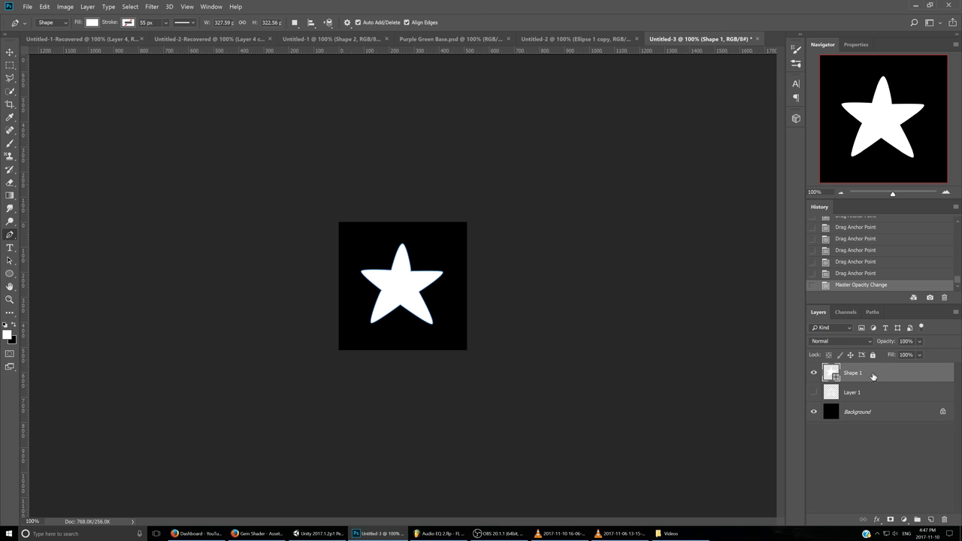
- In Unity, zoom in and orbit the Scene view around the orange star particles
click(320, 533)
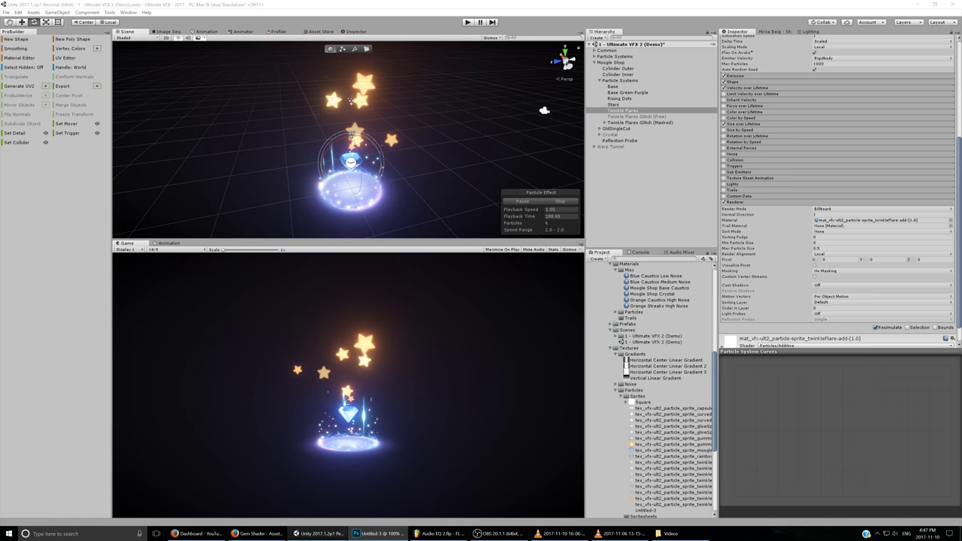
scroll(397, 134, up, 3)
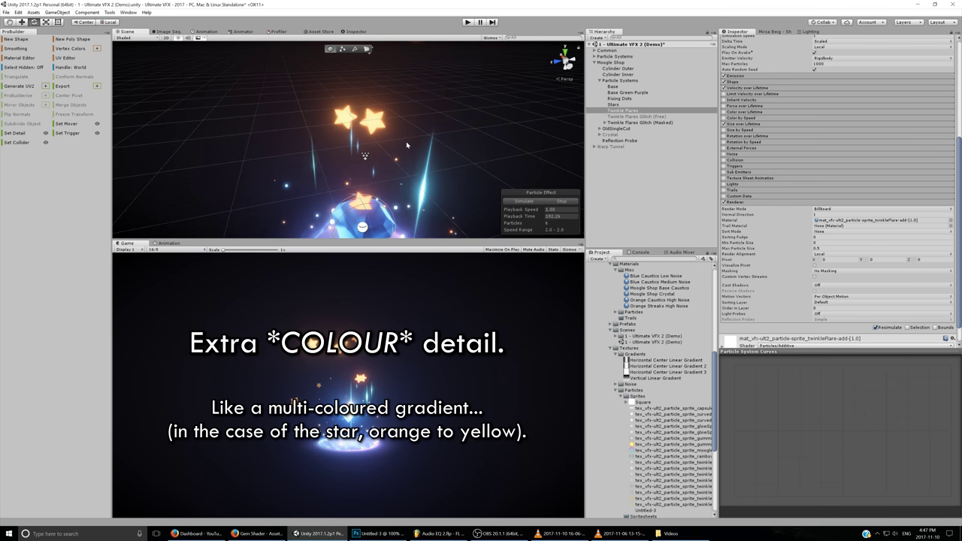
scroll(395, 158, up, 3)
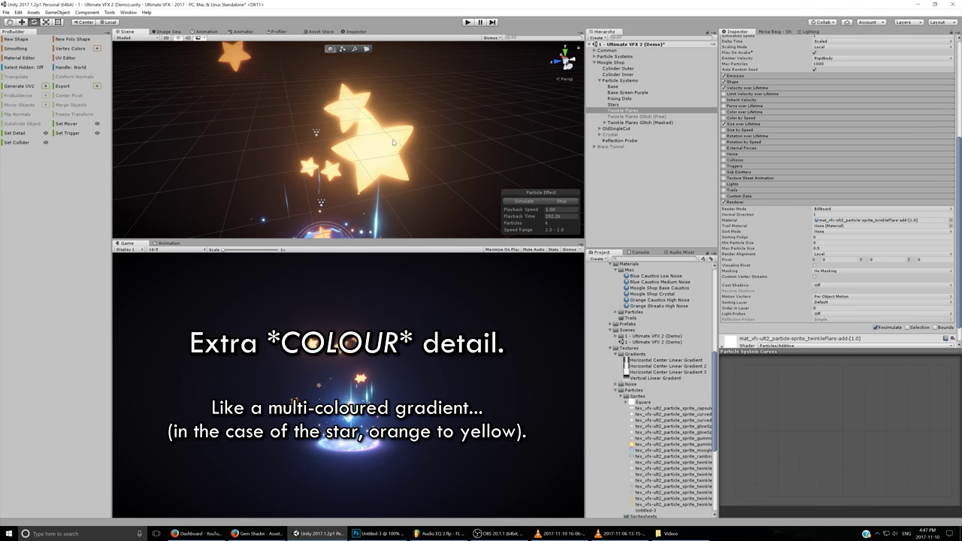
drag(365, 157, 380, 192)
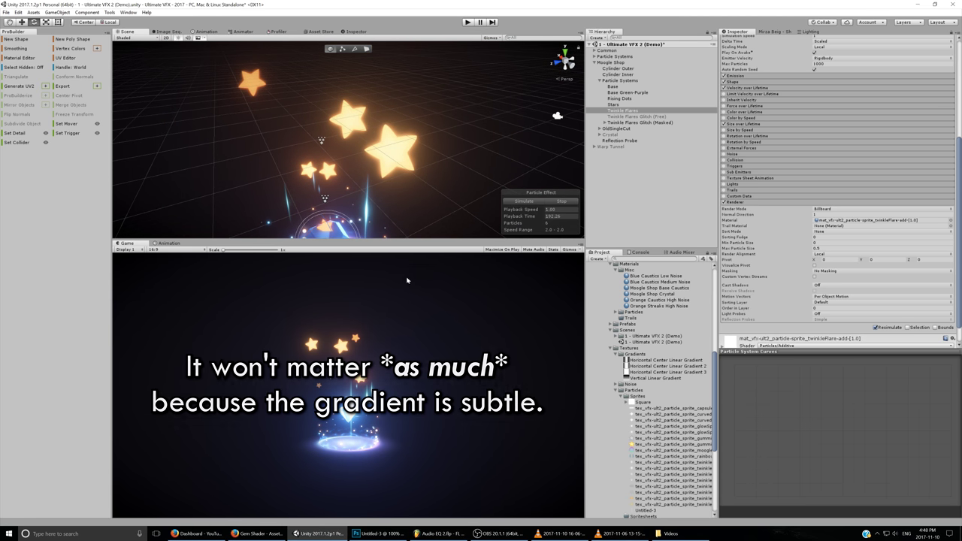
- Back in Photoshop, dismiss Shape 1's Layer Style dialog and bring up the Untitled-2 ring document
key(alt+Tab)
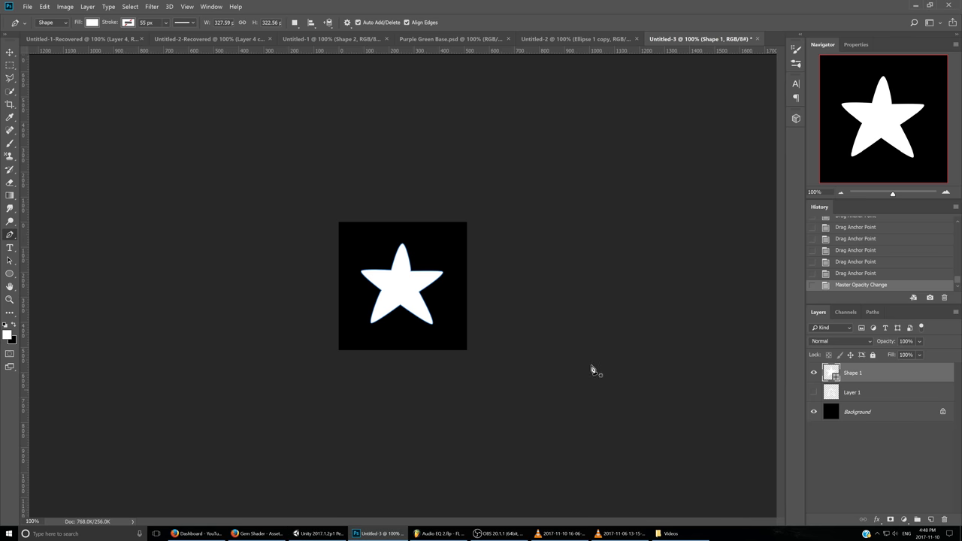
double_click(937, 374)
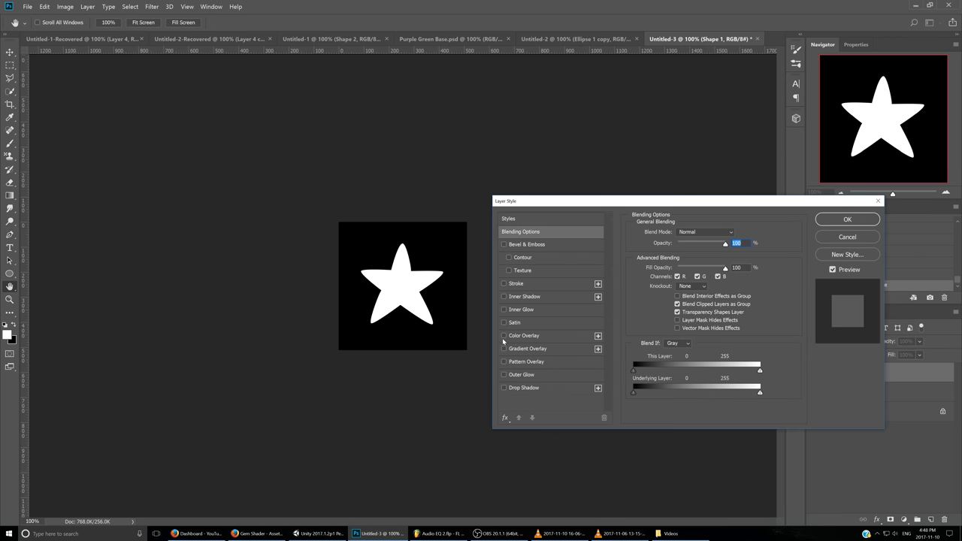
click(847, 236)
click(575, 38)
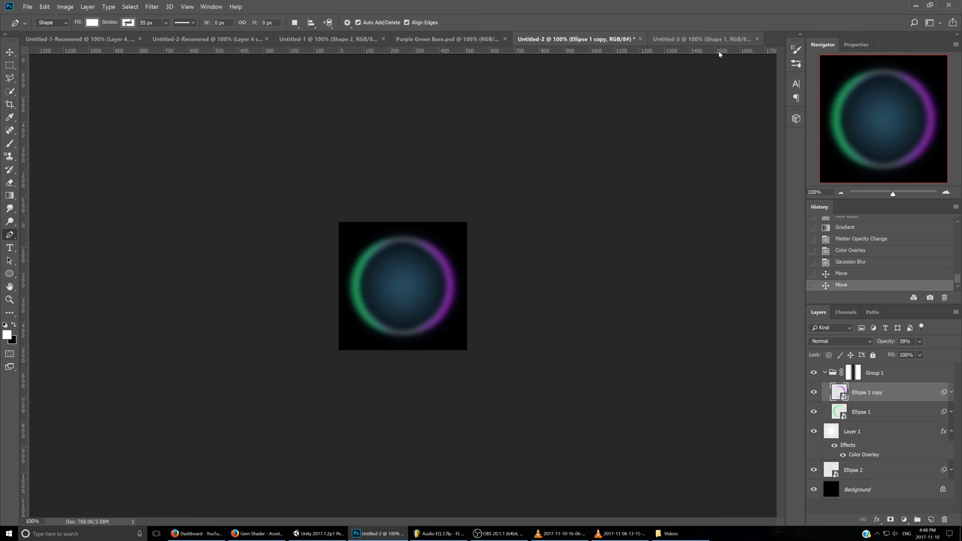
- Add a Black & White adjustment layer and place it above Group 1
click(884, 373)
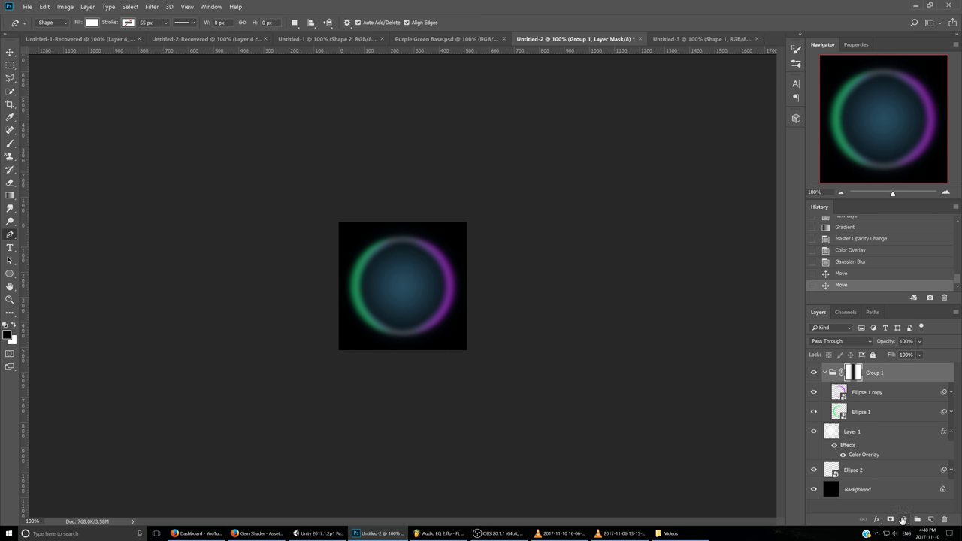
click(904, 520)
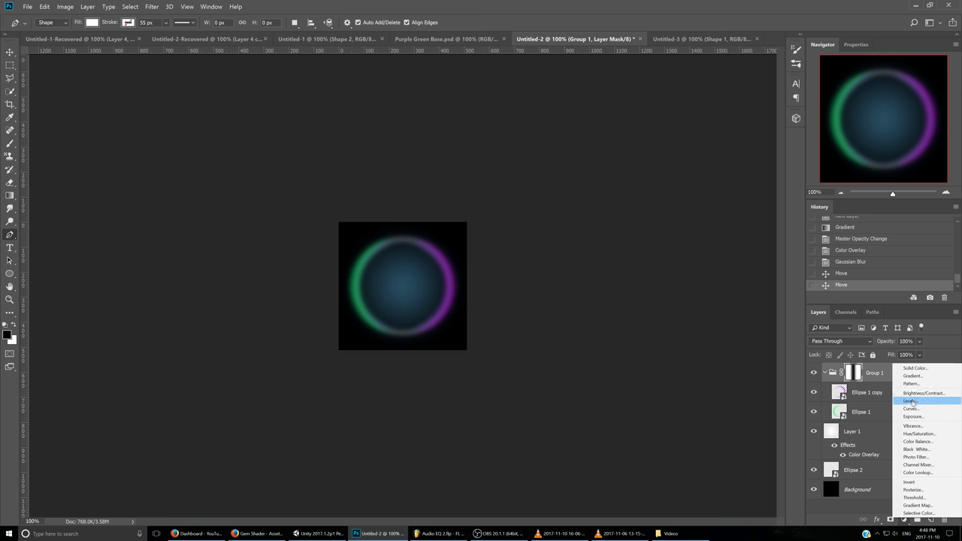
click(920, 449)
drag(899, 391, 903, 362)
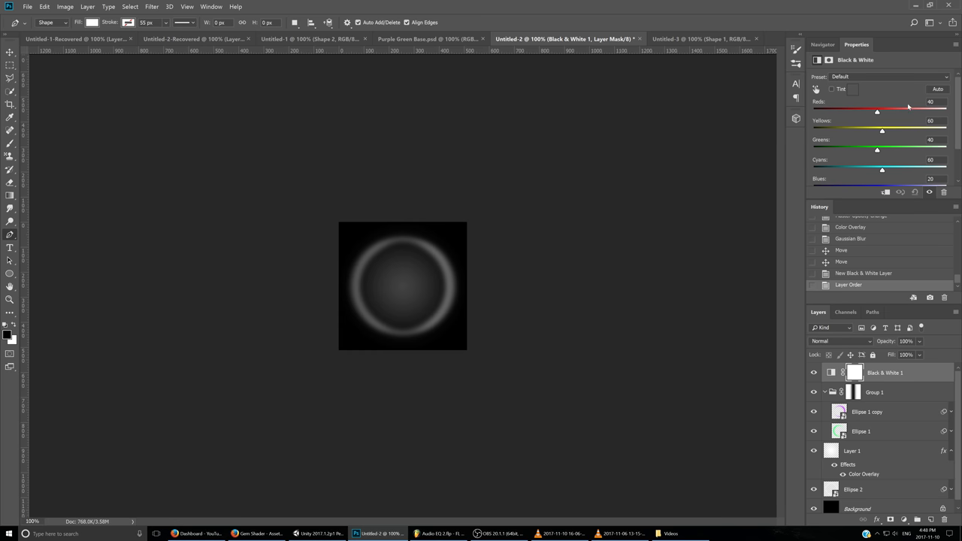
- Toggle Black & White 1 off and on to compare the ring, then switch to Untitled-3
click(813, 373)
click(813, 373)
click(813, 374)
click(813, 374)
click(814, 373)
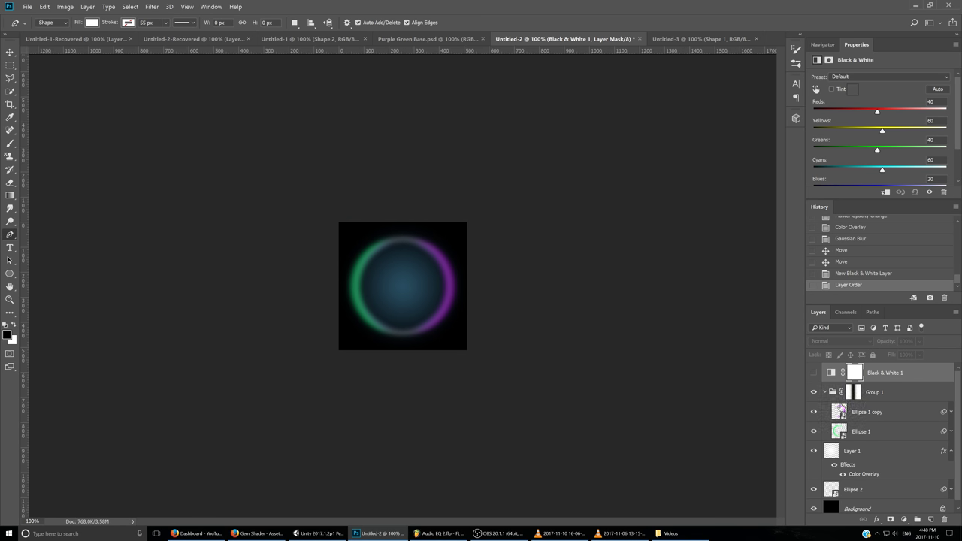
click(813, 373)
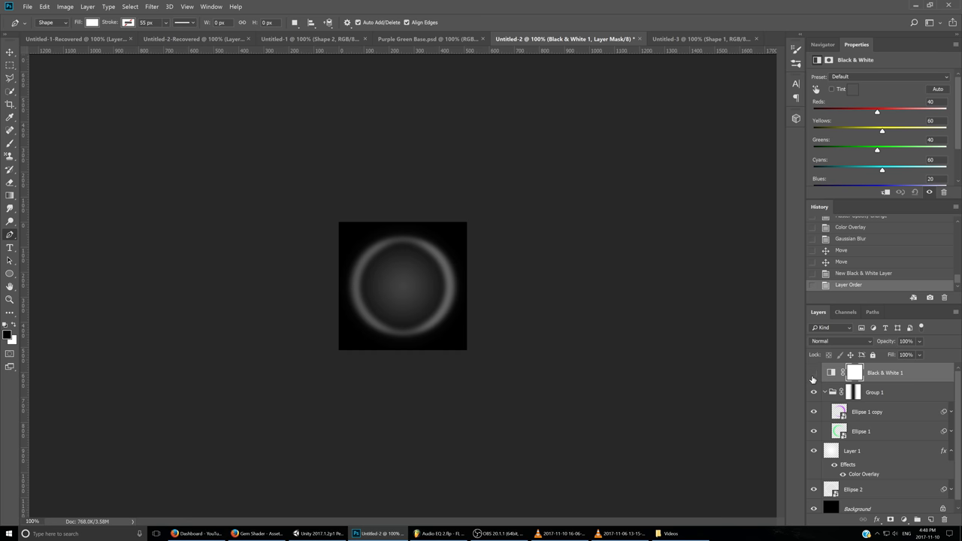
click(814, 374)
click(703, 38)
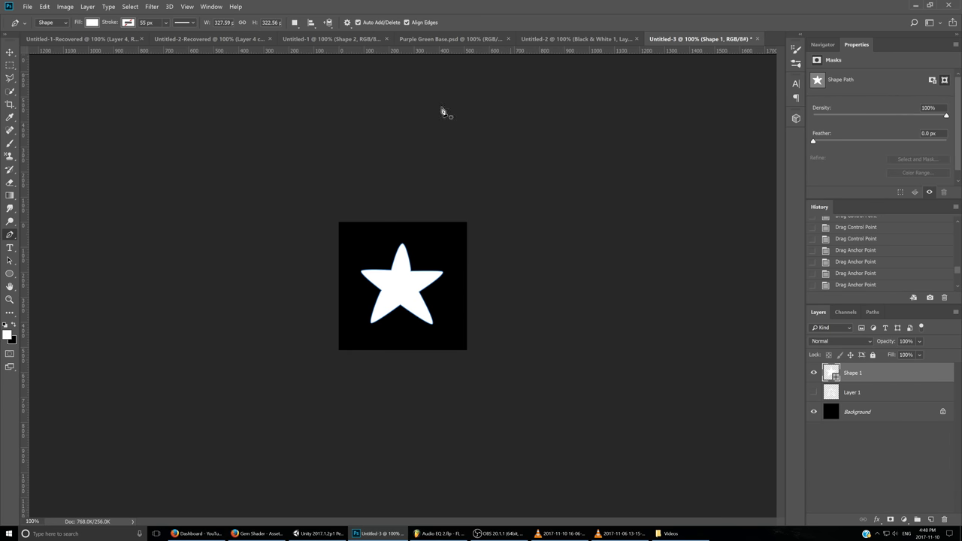
- Give Shape 1 a pale yellow Color Overlay layer style
double_click(936, 382)
click(524, 335)
click(735, 235)
click(755, 253)
drag(767, 308, 766, 362)
mouse_move(675, 256)
mouse_down()
mouse_move(678, 272)
mouse_move(687, 254)
mouse_move(671, 248)
mouse_move(684, 253)
mouse_move(668, 267)
mouse_up()
key(Return)
- Add a size-75 Normal-blend orange Inner Shadow to the star, apply, and add an empty Layer 2
click(503, 297)
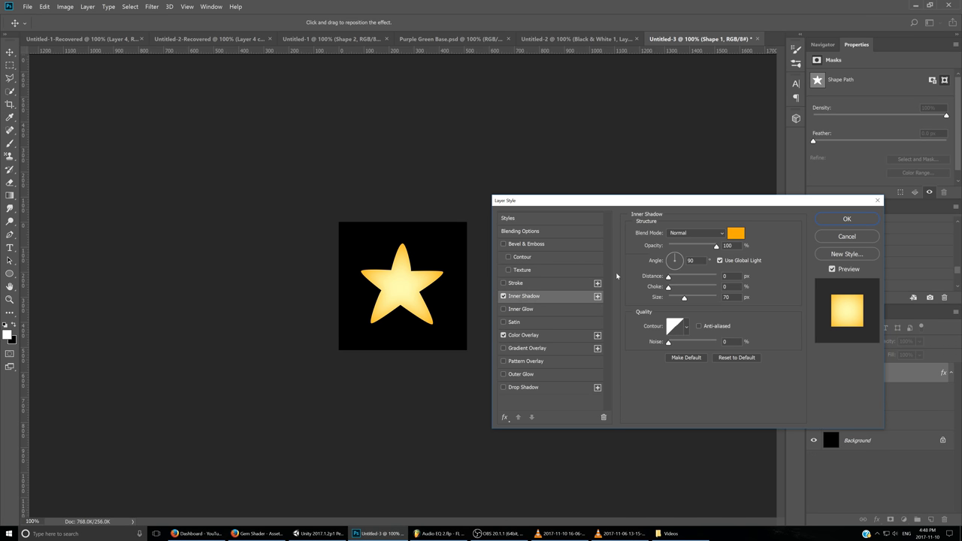
click(724, 234)
key(Escape)
drag(684, 298, 686, 301)
drag(716, 247, 715, 248)
key(Return)
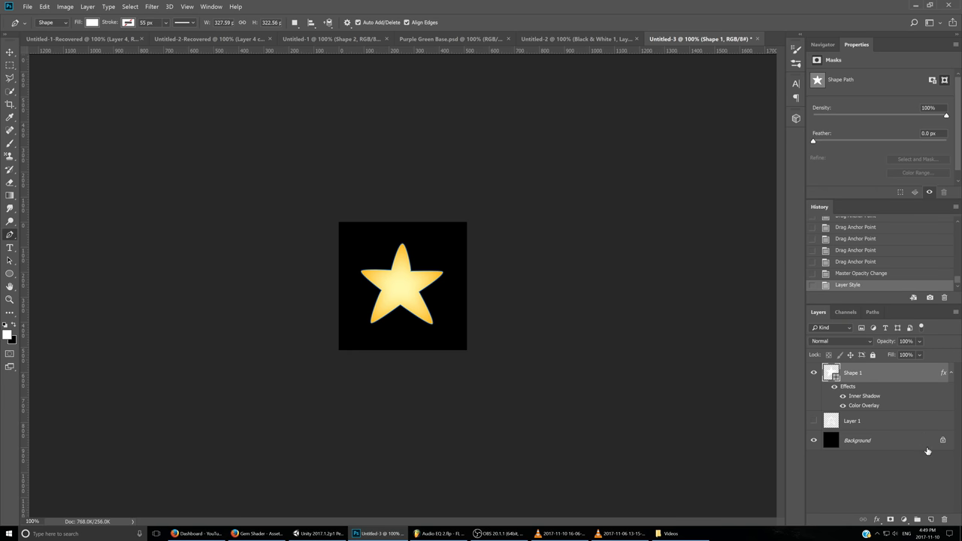
click(931, 520)
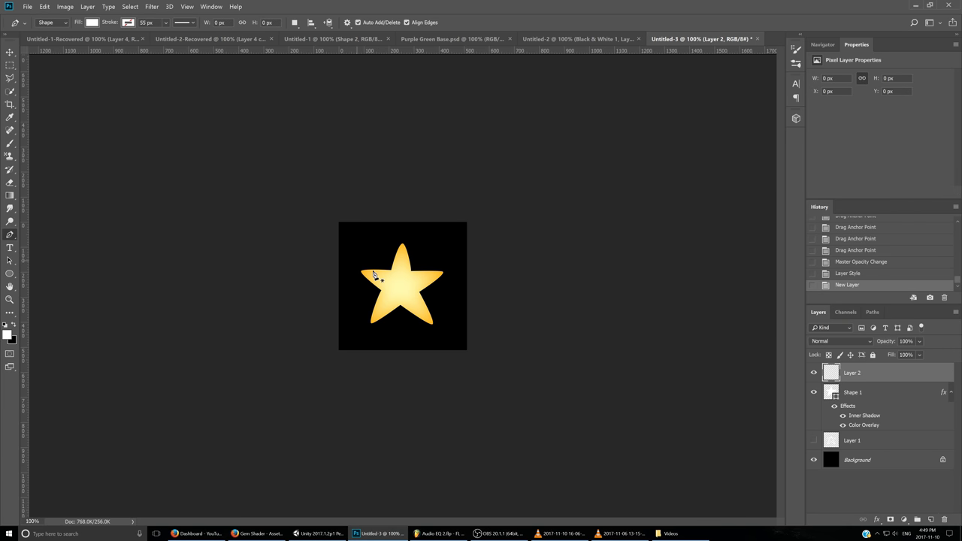
- With the 35 px KYLE Ultimate Inking Thick 'n Thin brush, paint a white outline around the star
click(10, 143)
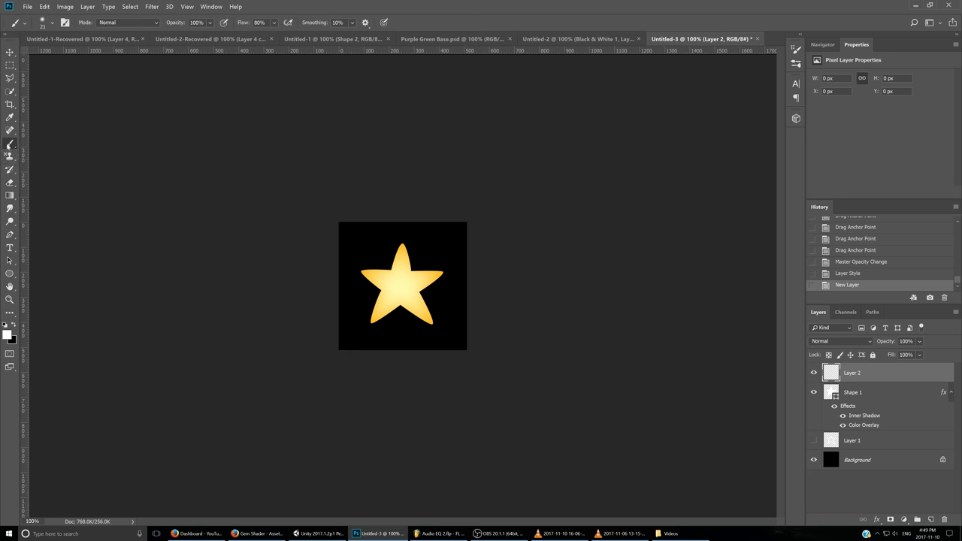
click(50, 25)
click(68, 168)
click(15, 114)
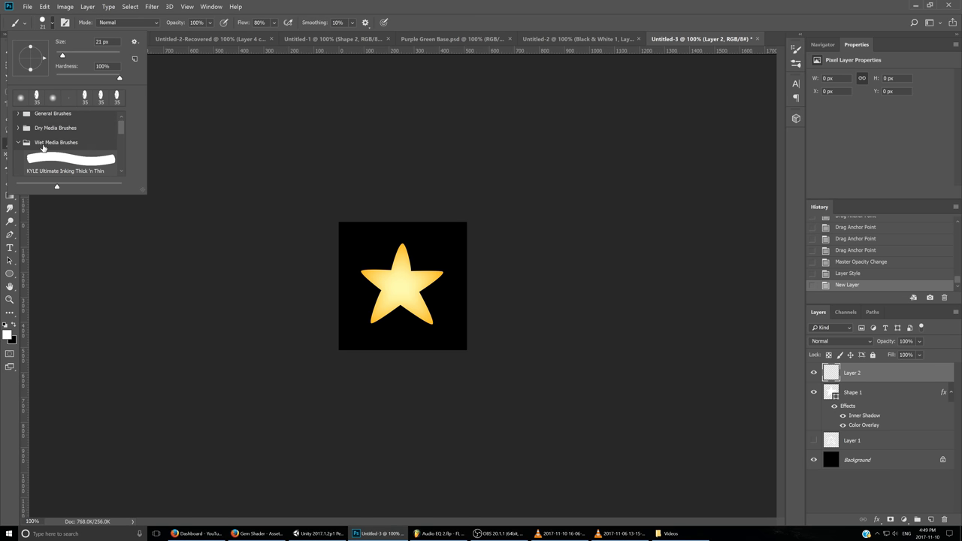
click(58, 168)
scroll(80, 171, down, 1)
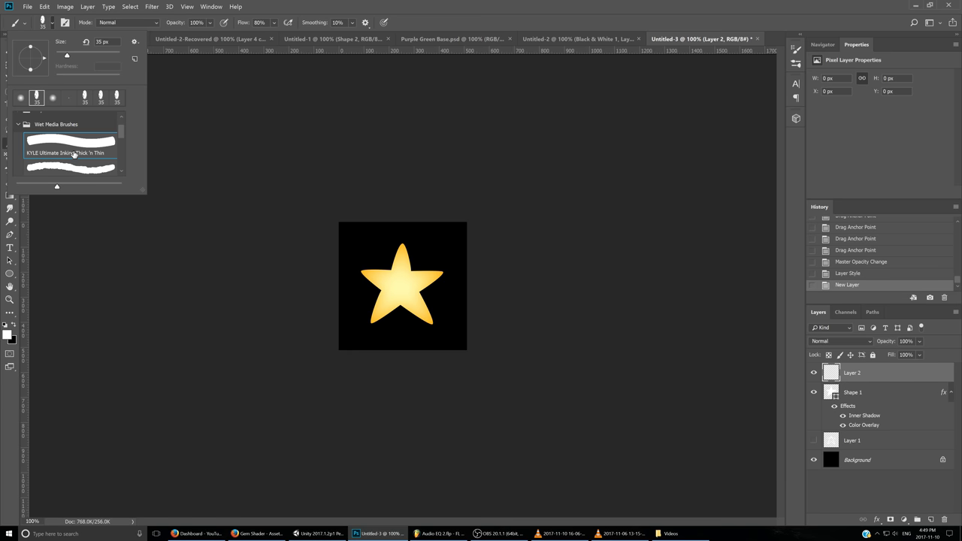
click(353, 3)
mouse_move(400, 242)
mouse_down()
mouse_move(411, 274)
mouse_move(445, 272)
mouse_move(418, 293)
mouse_move(432, 326)
mouse_move(396, 305)
mouse_move(369, 323)
mouse_move(382, 286)
mouse_move(357, 269)
mouse_move(391, 269)
mouse_move(406, 244)
mouse_up()
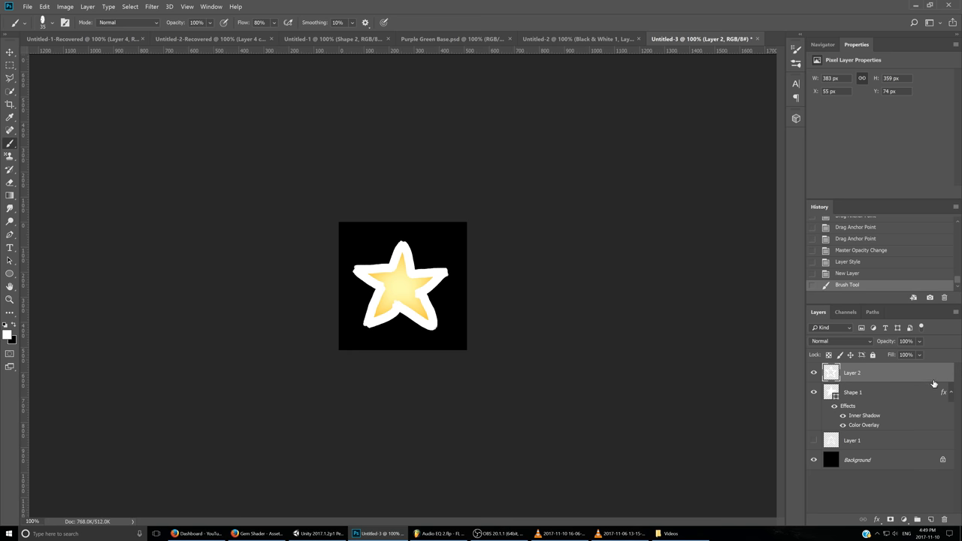
- Gaussian-blur the outline and scale it down proportionally to 93%
click(152, 7)
mouse_move(196, 89)
click(260, 118)
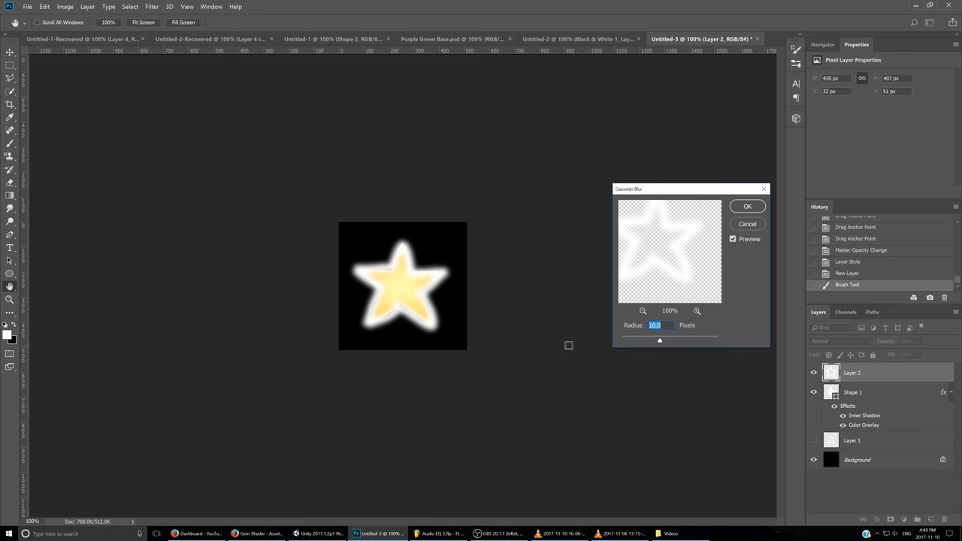
drag(657, 341, 659, 338)
key(Return)
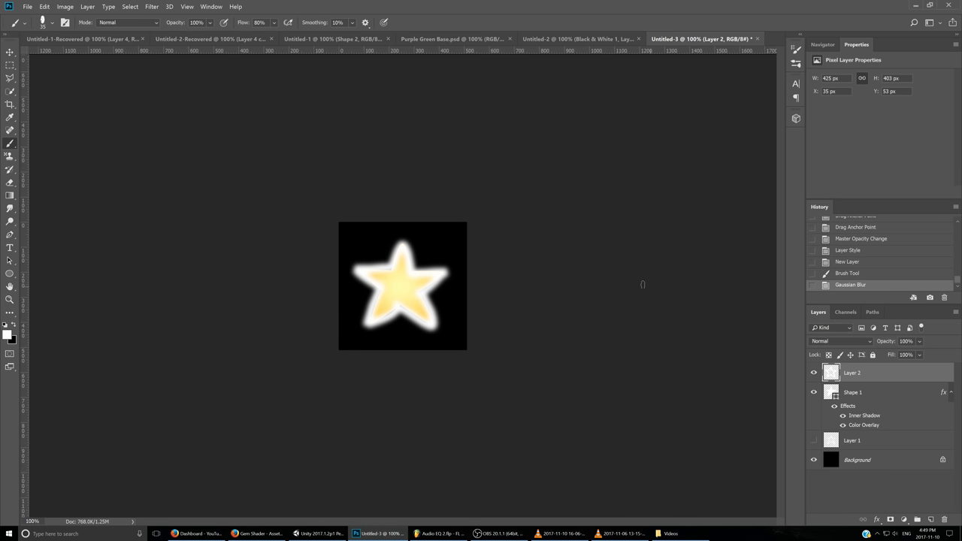
key(ctrl+t)
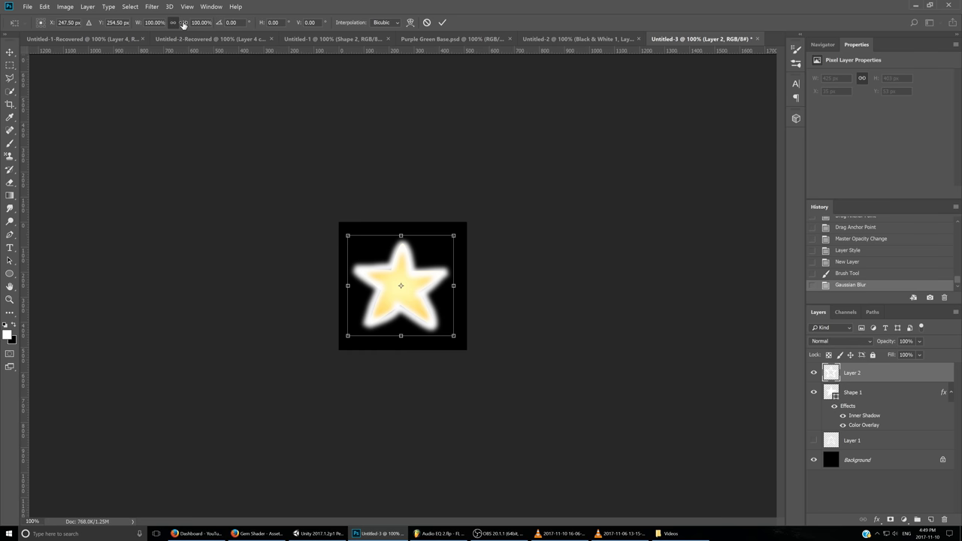
click(182, 24)
key(Down)
key(Down)
key(Down)
key(Down)
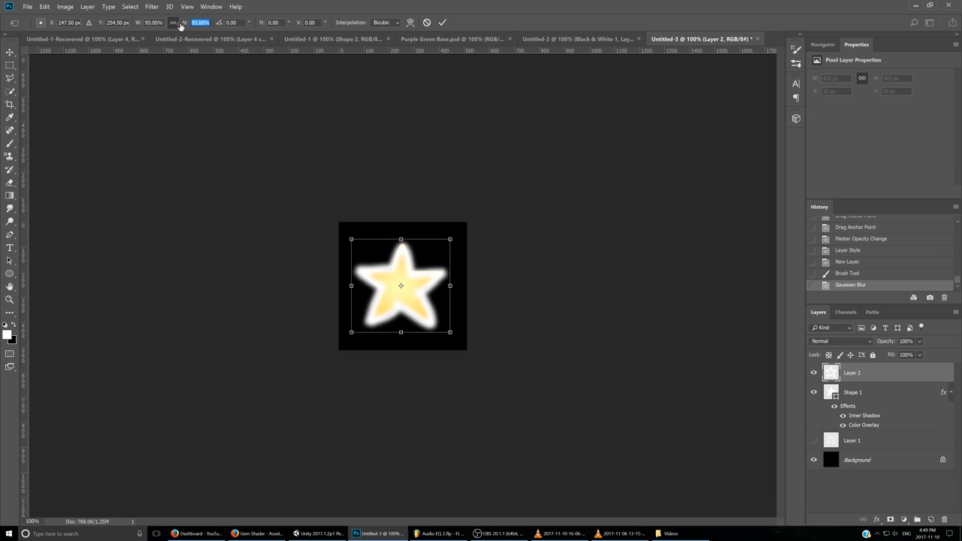
key(Return)
- Give Layer 2 a golden Color Overlay at 64% opacity
double_click(932, 371)
click(504, 336)
click(740, 233)
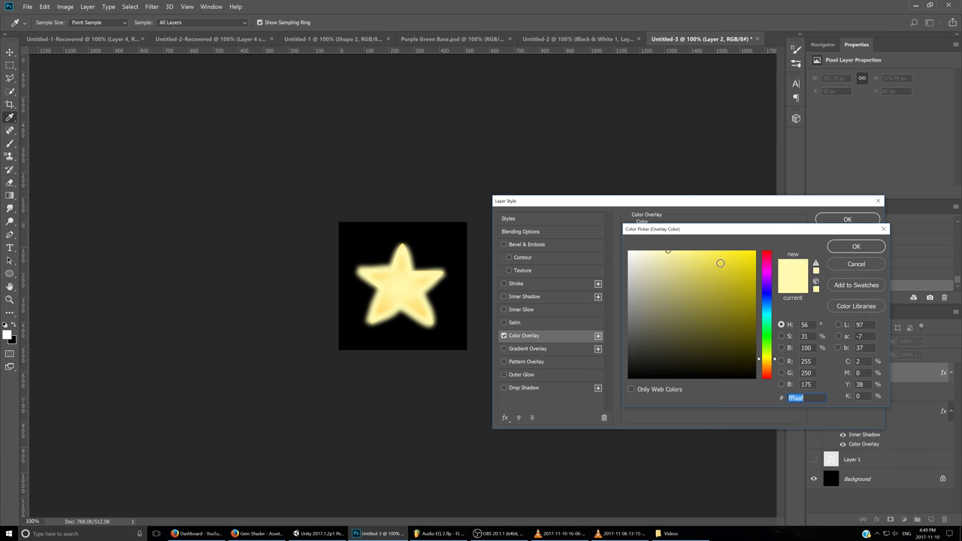
drag(745, 259, 789, 240)
drag(762, 369, 764, 368)
click(856, 246)
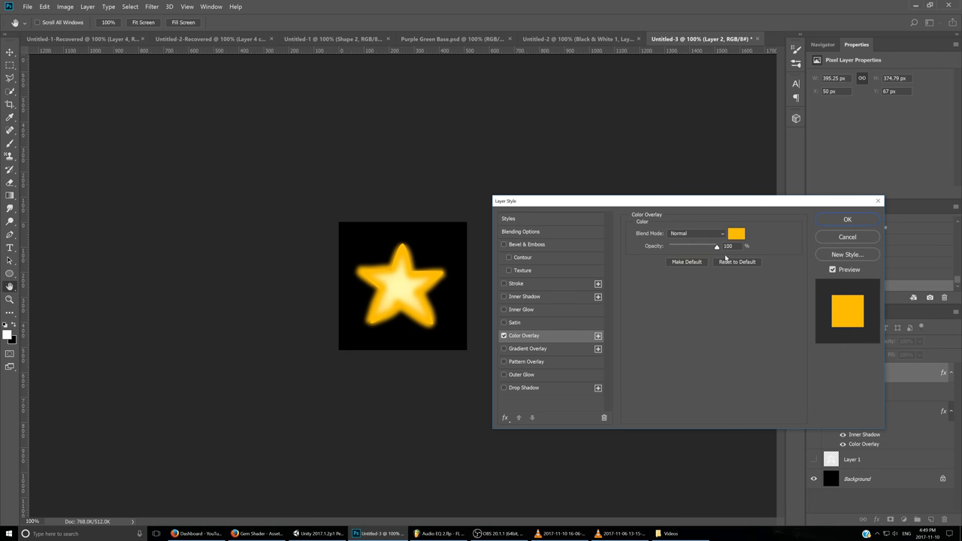
mouse_move(718, 248)
mouse_down()
mouse_move(699, 248)
mouse_move(721, 248)
mouse_up()
click(740, 234)
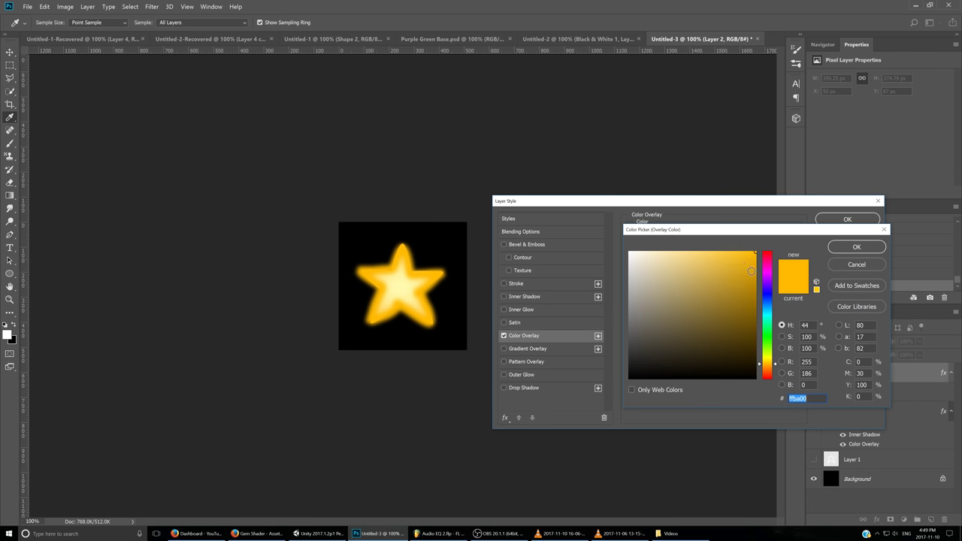
click(723, 251)
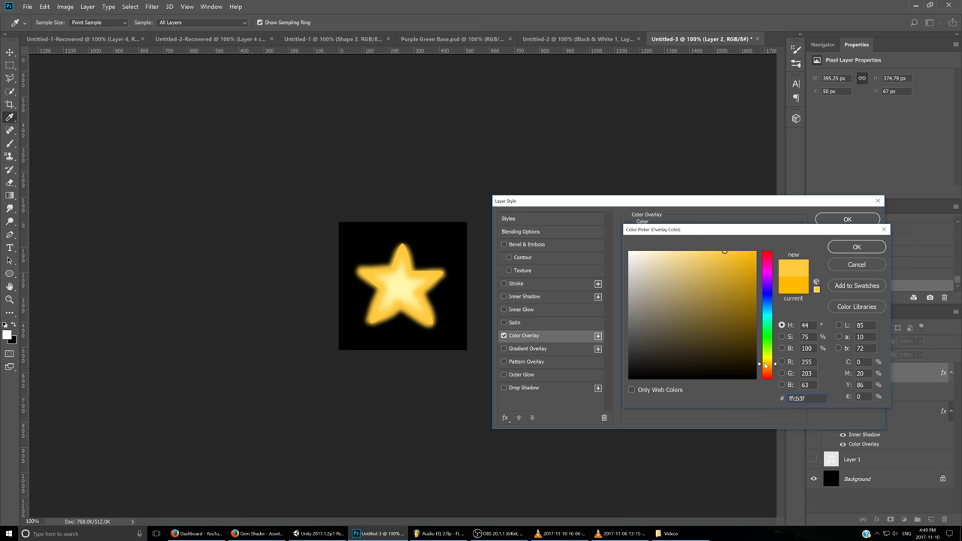
drag(765, 367, 766, 365)
key(Return)
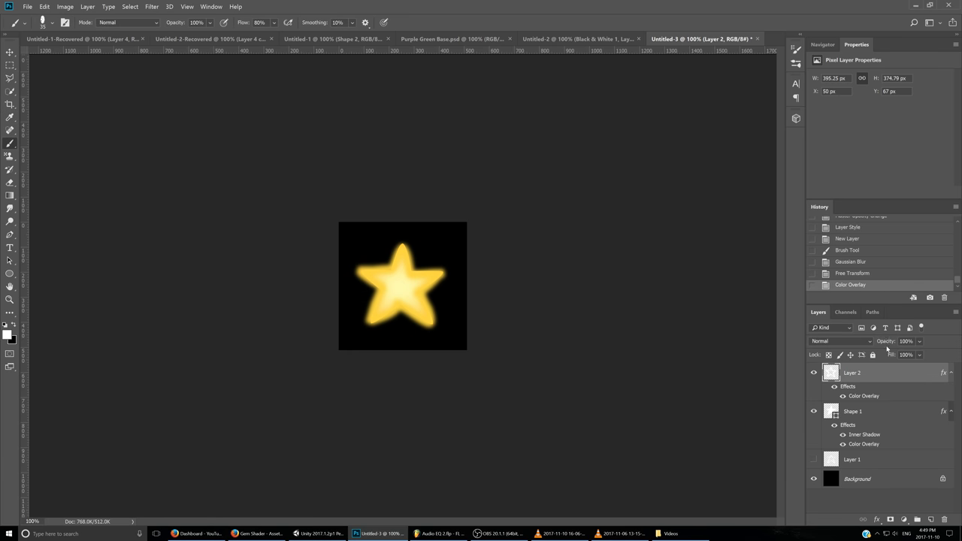
- Blur the glow again with Ctrl+F and set Layer 2's opacity to 40%
drag(888, 343, 908, 342)
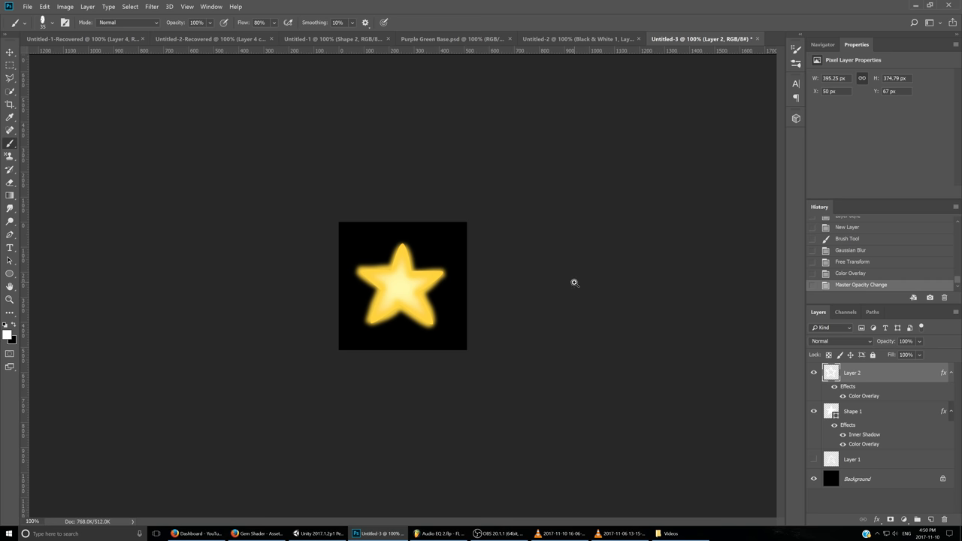
key(ctrl+f)
key(ctrl+f)
key(ctrl+f)
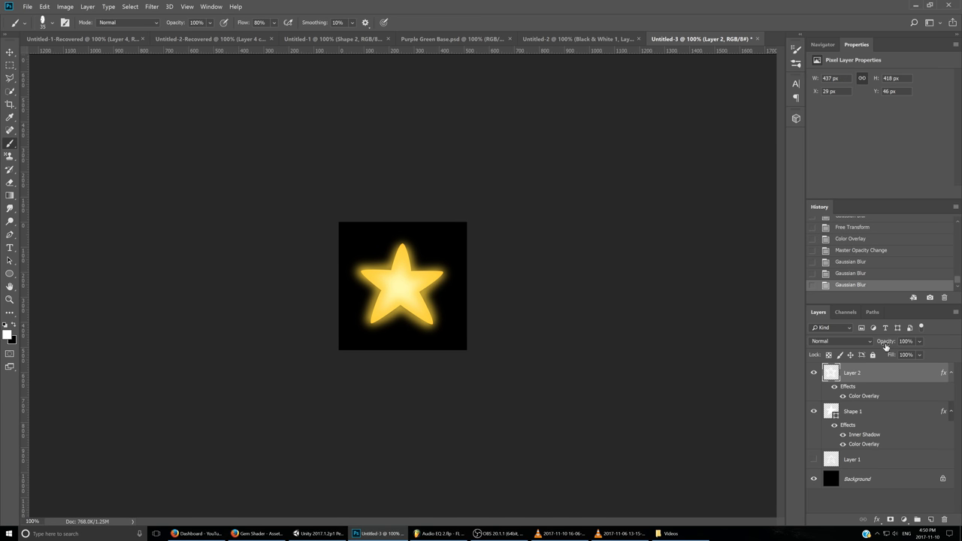
drag(885, 344, 824, 342)
- On a new Layer 3, paint a white highlight along the star's top with a 0%-hardness soft round brush
click(951, 373)
click(930, 520)
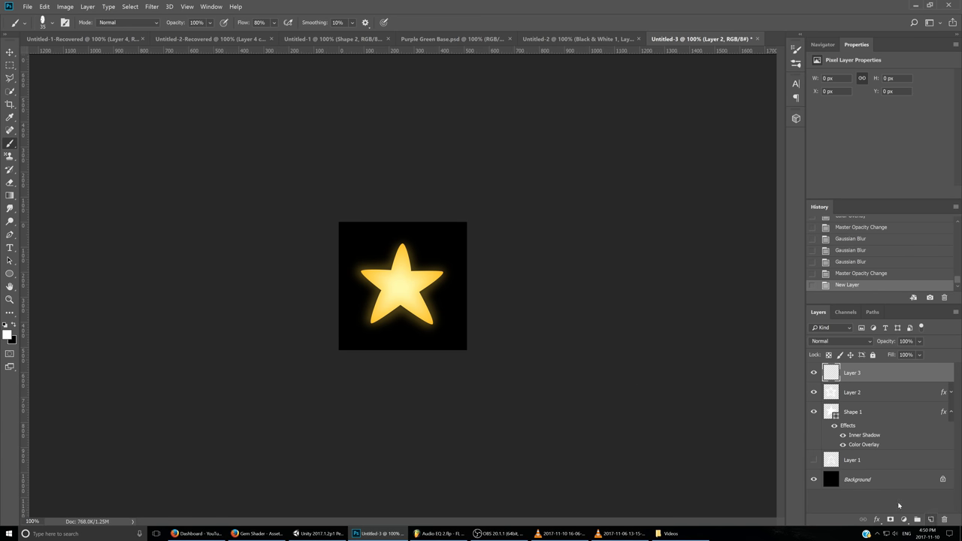
click(42, 24)
scroll(52, 118, up, 2)
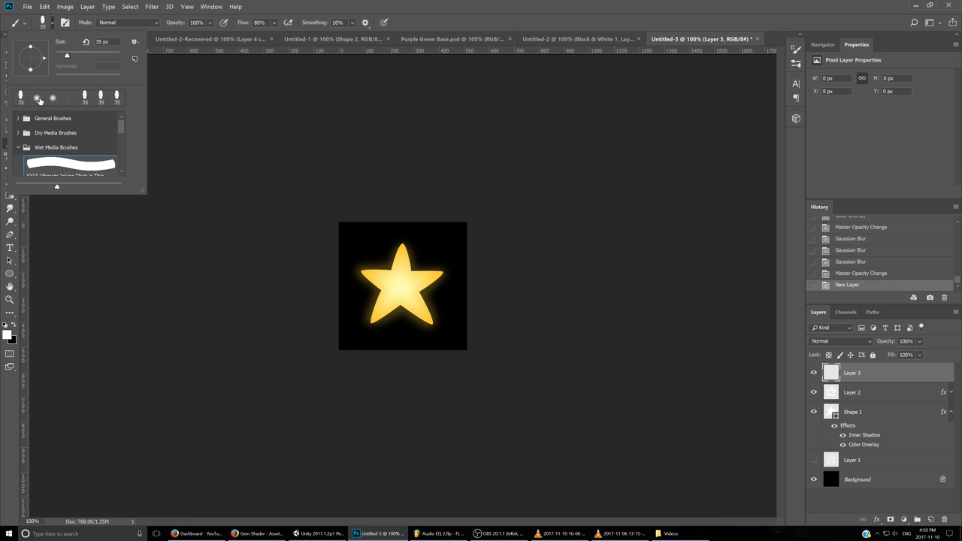
click(38, 98)
click(312, 4)
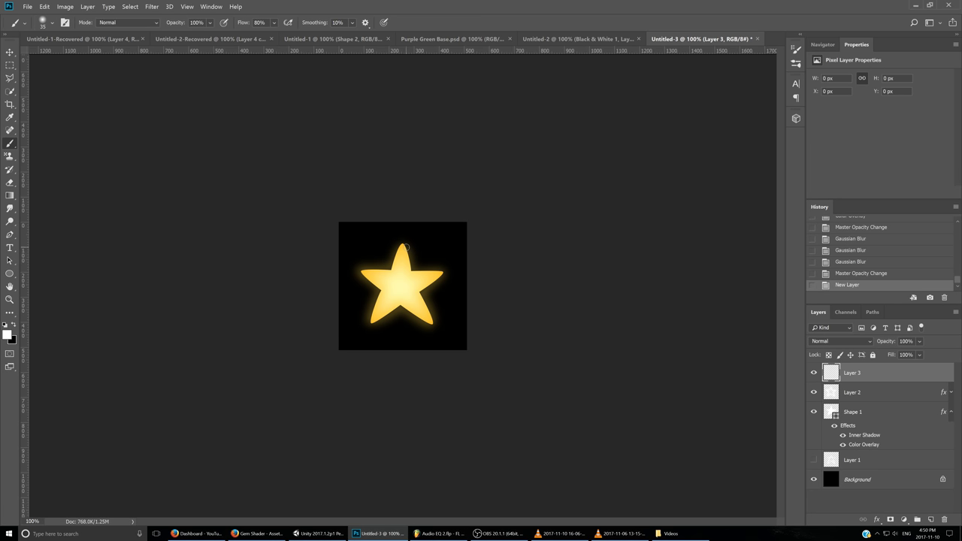
mouse_move(402, 243)
mouse_down()
mouse_move(413, 272)
mouse_move(440, 274)
mouse_up()
key(ctrl+z)
mouse_move(402, 247)
mouse_down()
mouse_move(412, 272)
mouse_move(402, 243)
mouse_move(412, 273)
mouse_move(446, 272)
mouse_up()
key(ctrl+z)
key(ctrl+z)
- Blur the highlight and give it a pale yellow Color Overlay
click(849, 344)
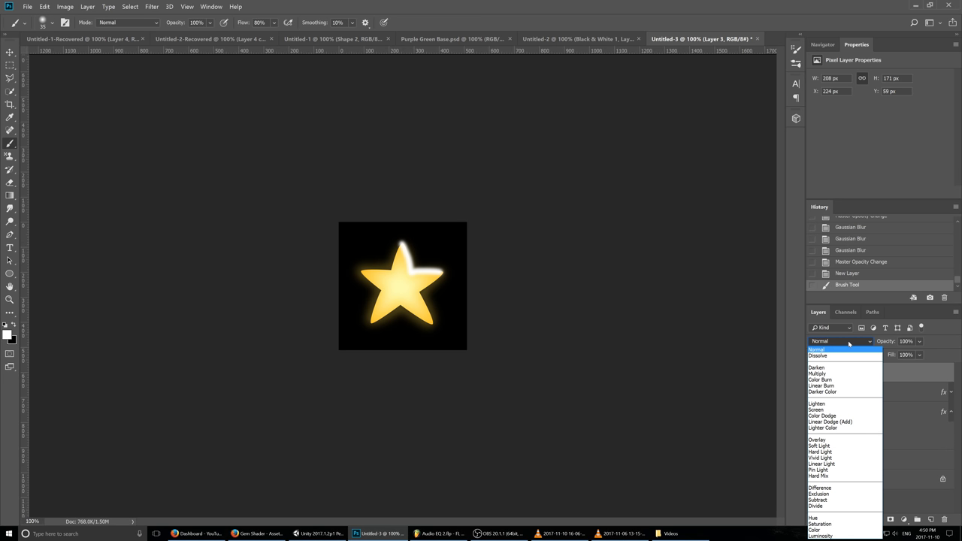
click(923, 375)
key(ctrl+f)
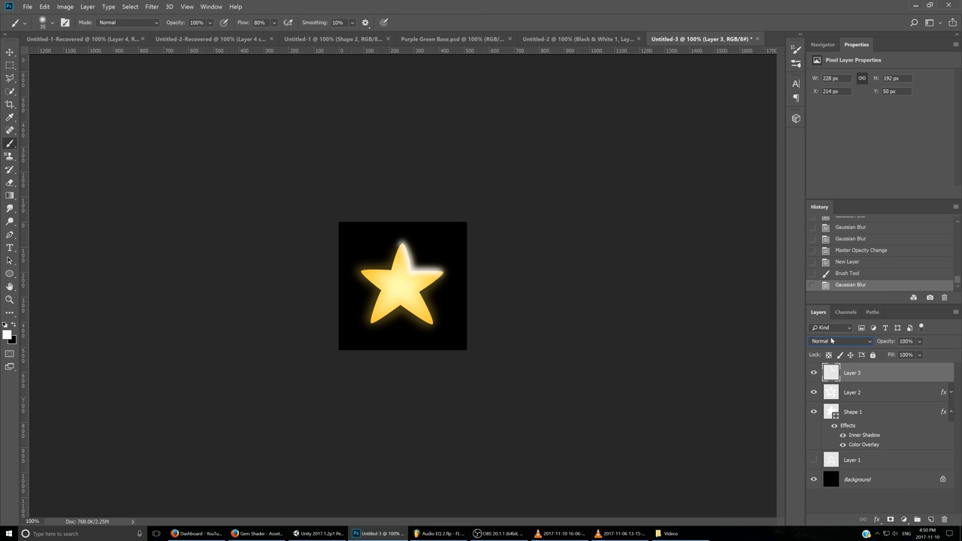
double_click(915, 374)
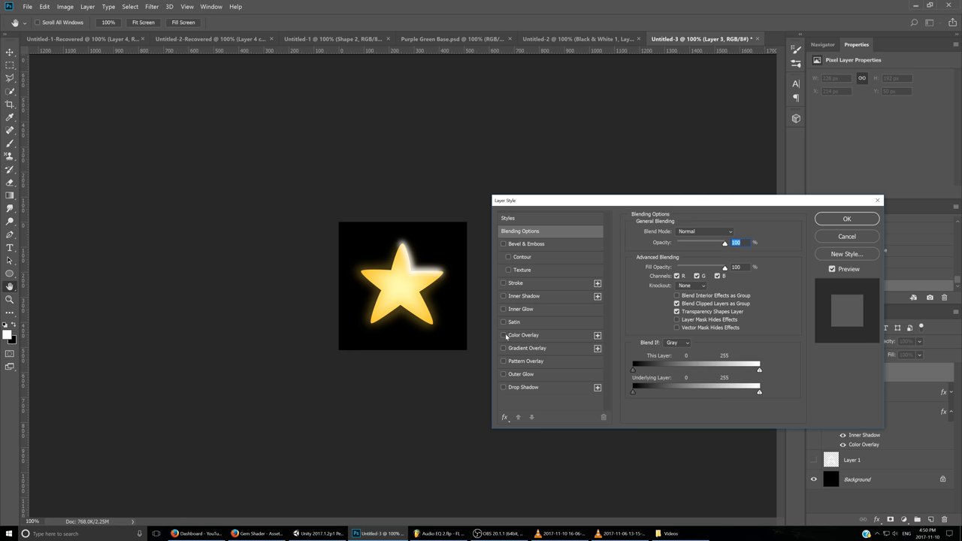
click(513, 338)
click(738, 233)
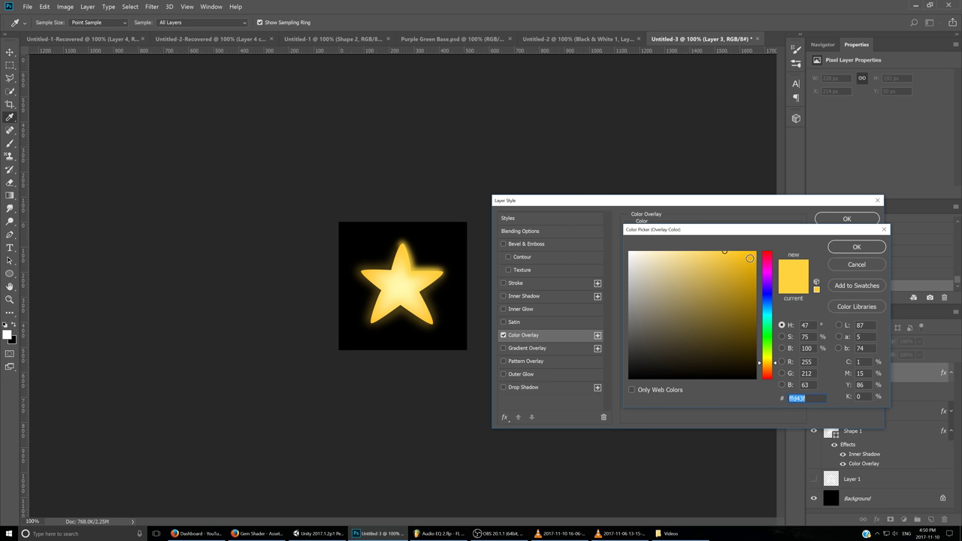
drag(720, 257, 695, 244)
click(856, 247)
click(846, 219)
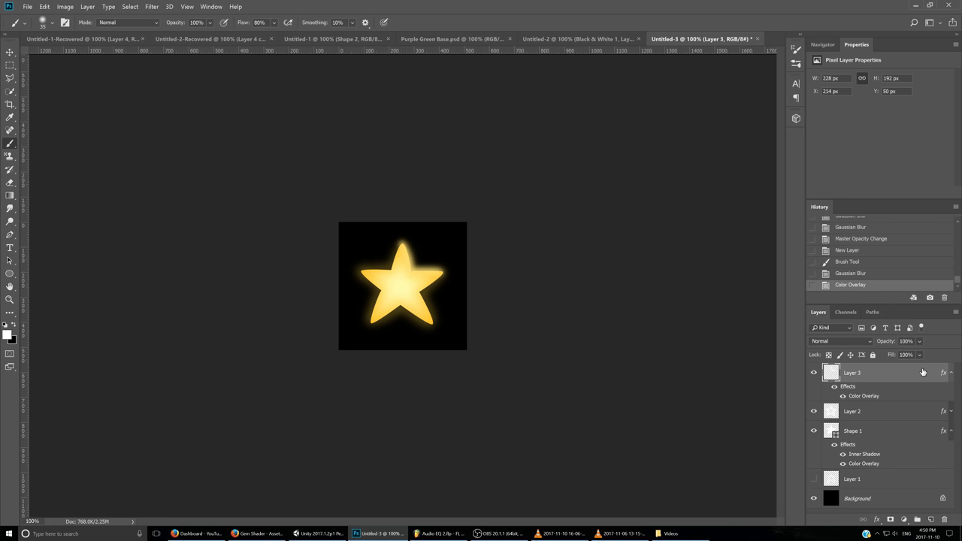
- Rasterize the layer style, set Linear Dodge (Add) at 71% opacity, and nudge the highlight down
right_click(865, 374)
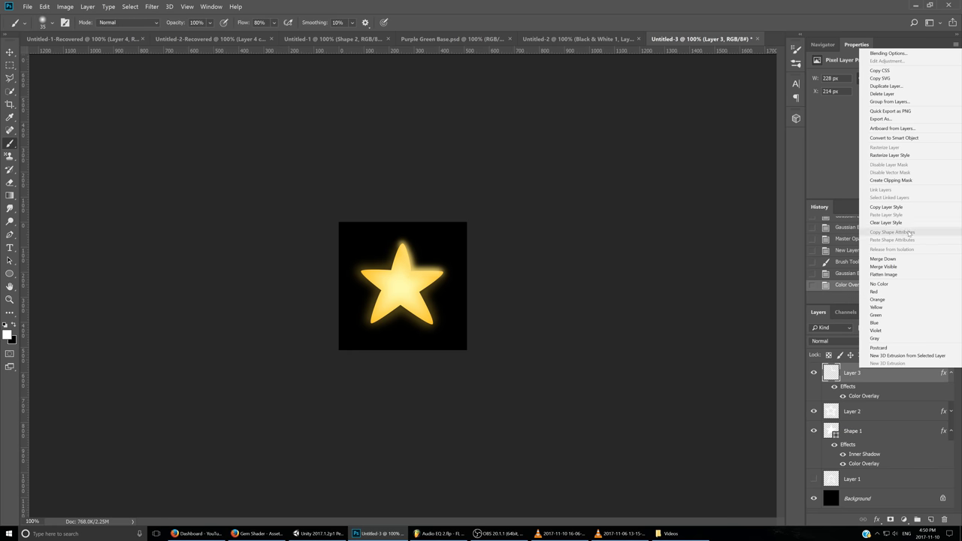
click(890, 155)
click(850, 341)
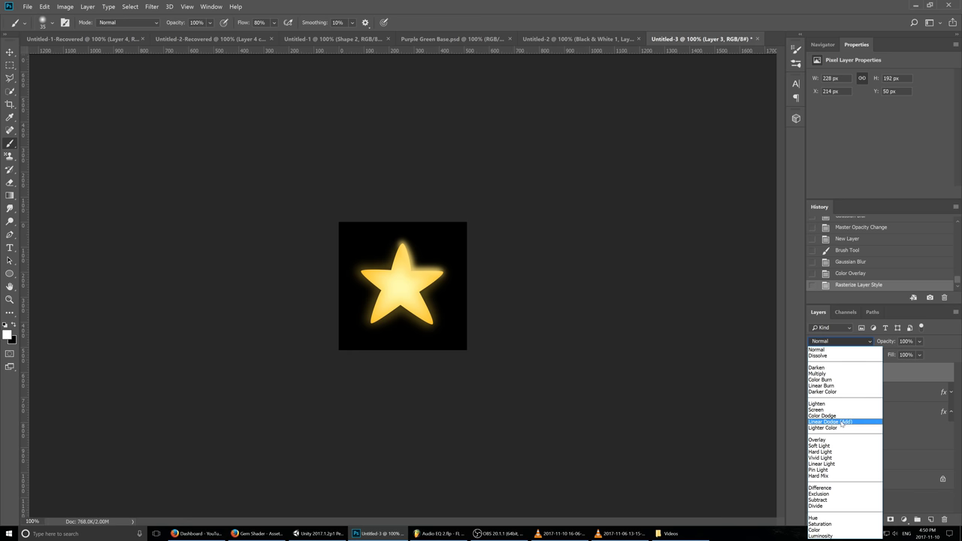
click(842, 423)
drag(903, 341, 874, 345)
click(10, 53)
mouse_move(380, 259)
mouse_down()
mouse_move(403, 275)
mouse_move(381, 264)
mouse_up()
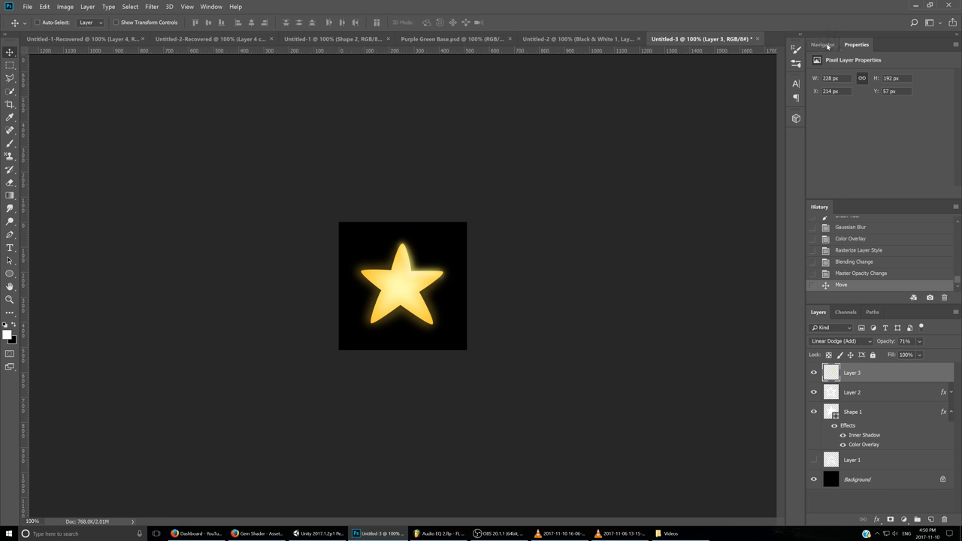
- Give Shape 1 a warm orange Outer Glow with an enlarged size
click(823, 44)
click(946, 192)
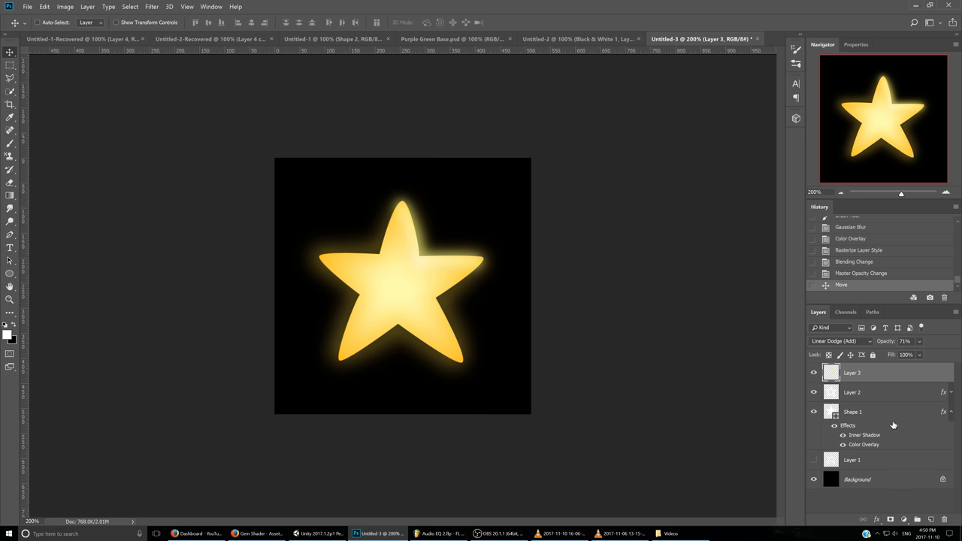
double_click(937, 411)
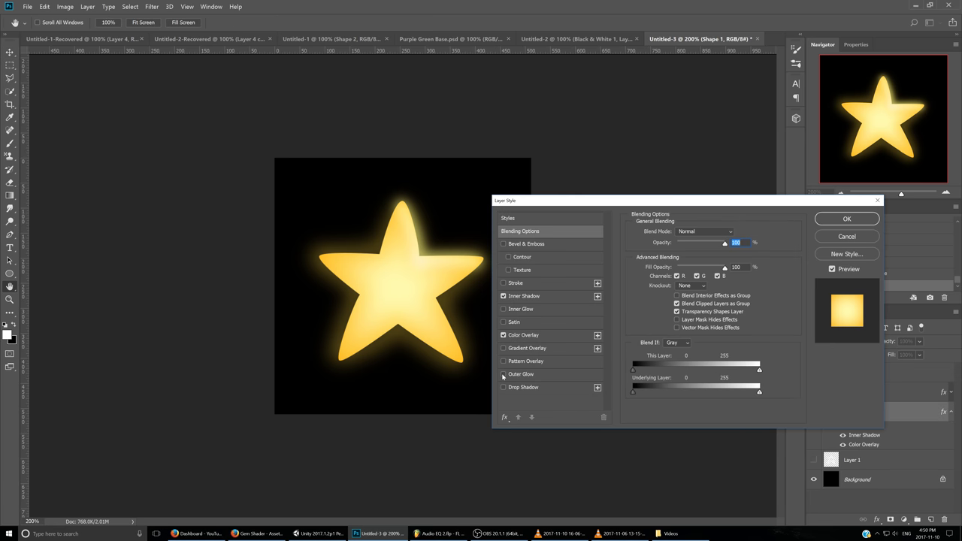
click(503, 375)
click(521, 373)
drag(693, 318, 687, 318)
drag(706, 245, 707, 245)
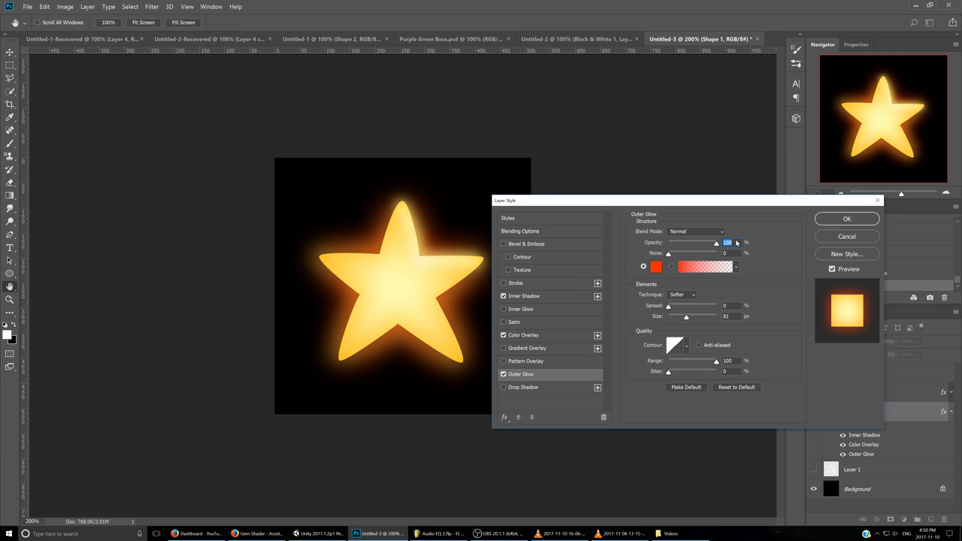
click(847, 219)
click(841, 193)
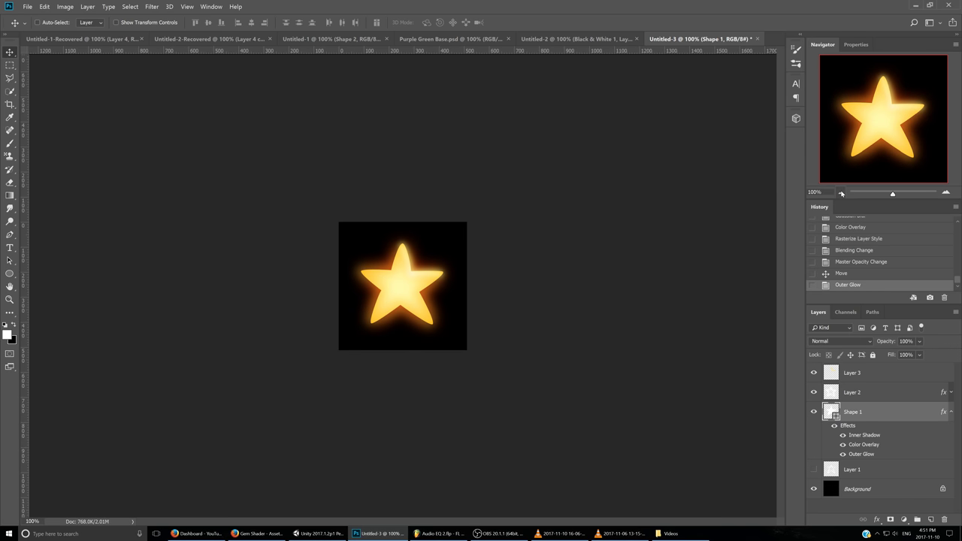
- Check transparency by toggling the background, then add a hidden Black & White adjustment above Layer 3
click(813, 490)
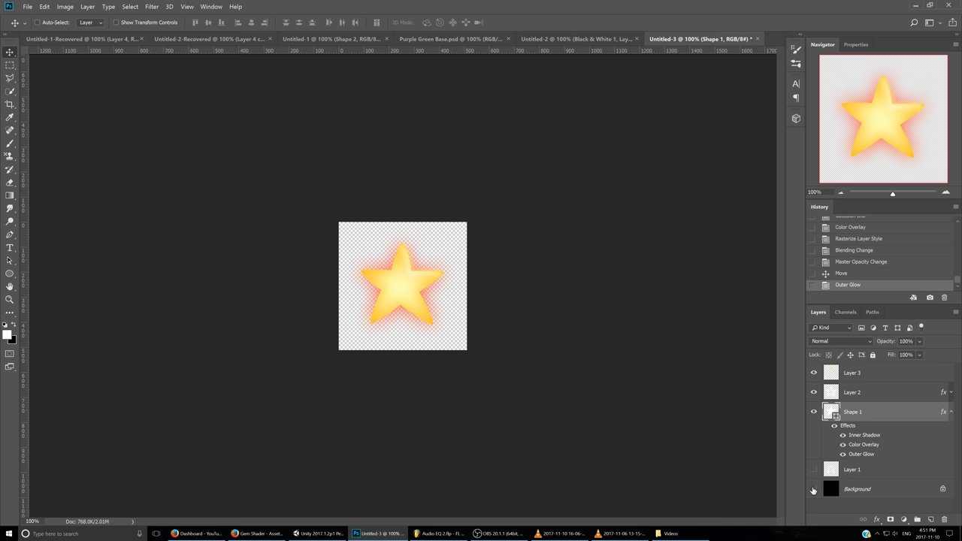
click(814, 490)
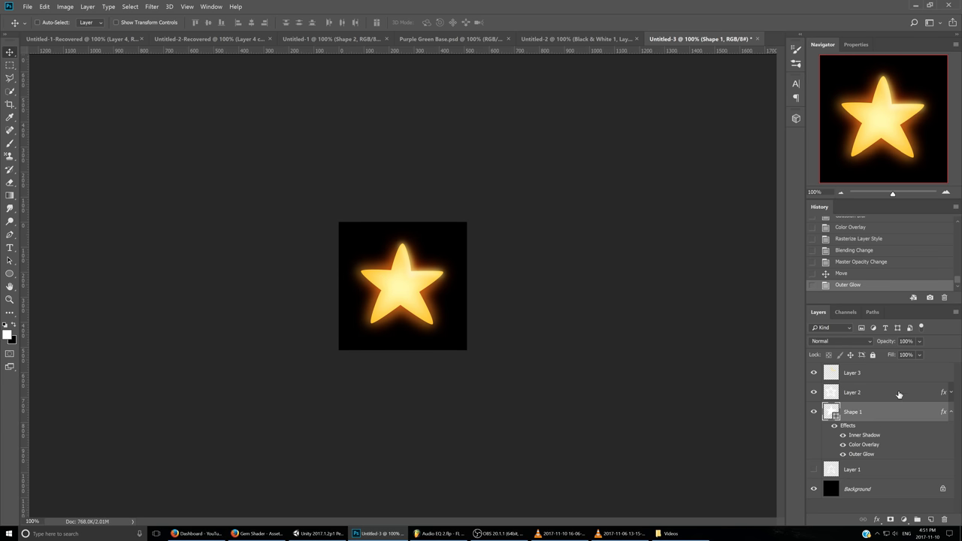
click(895, 376)
click(904, 519)
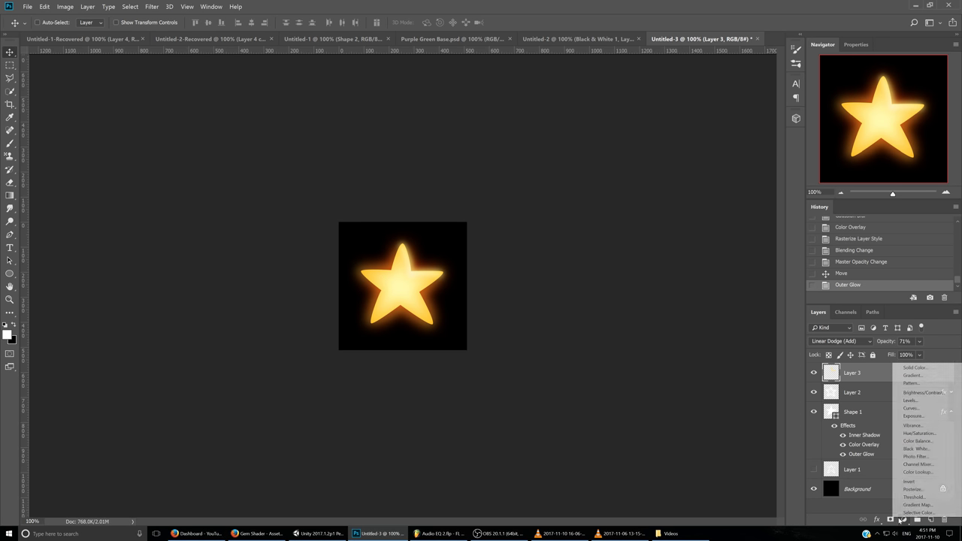
click(917, 449)
mouse_move(889, 340)
mouse_down()
mouse_move(857, 344)
mouse_move(891, 342)
mouse_up()
click(814, 373)
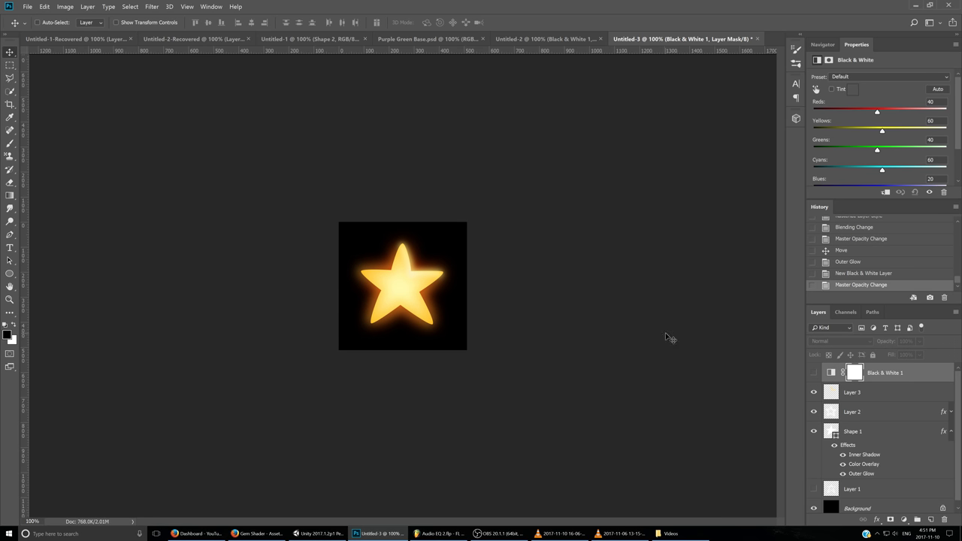
click(318, 533)
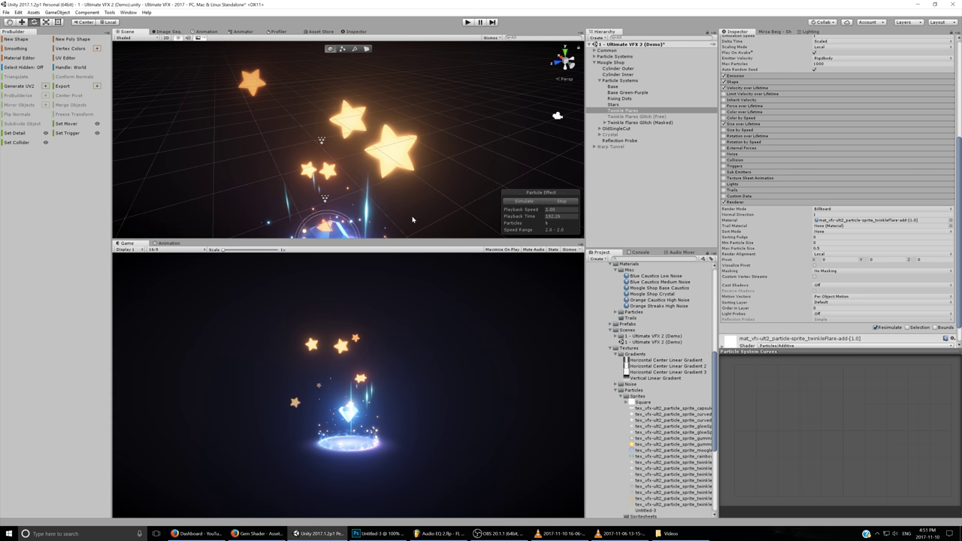
drag(408, 218, 421, 109)
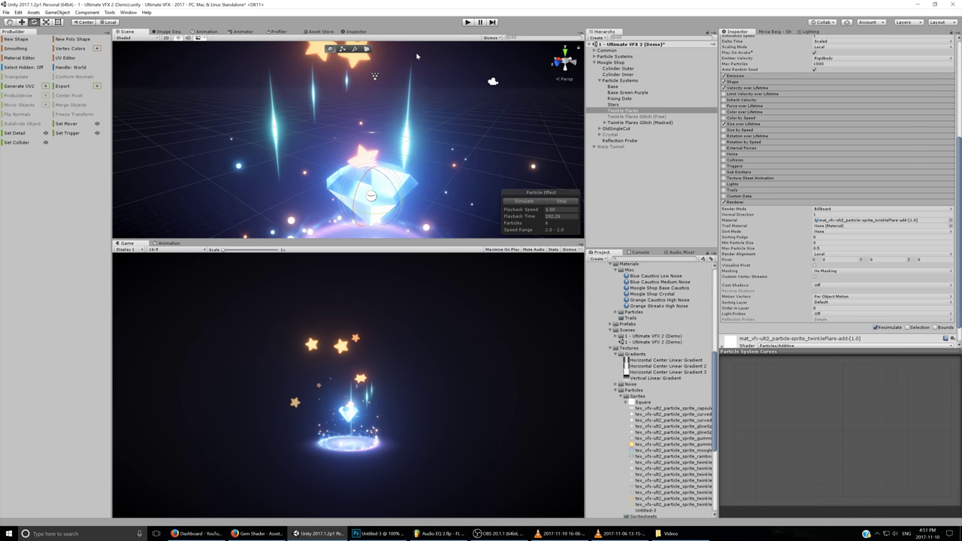
key(alt+Tab)
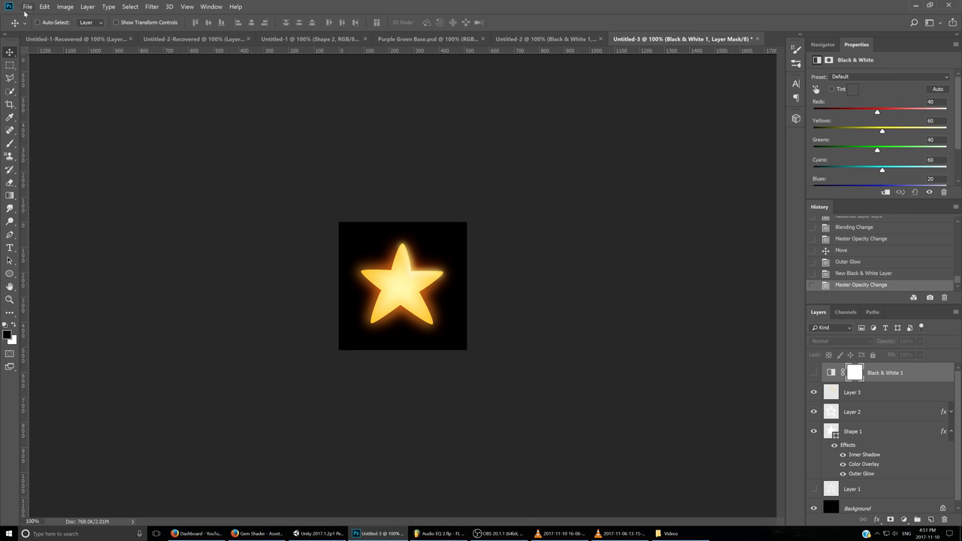
- Create a 512×512 document with a black background and add an empty layer
click(27, 7)
click(38, 18)
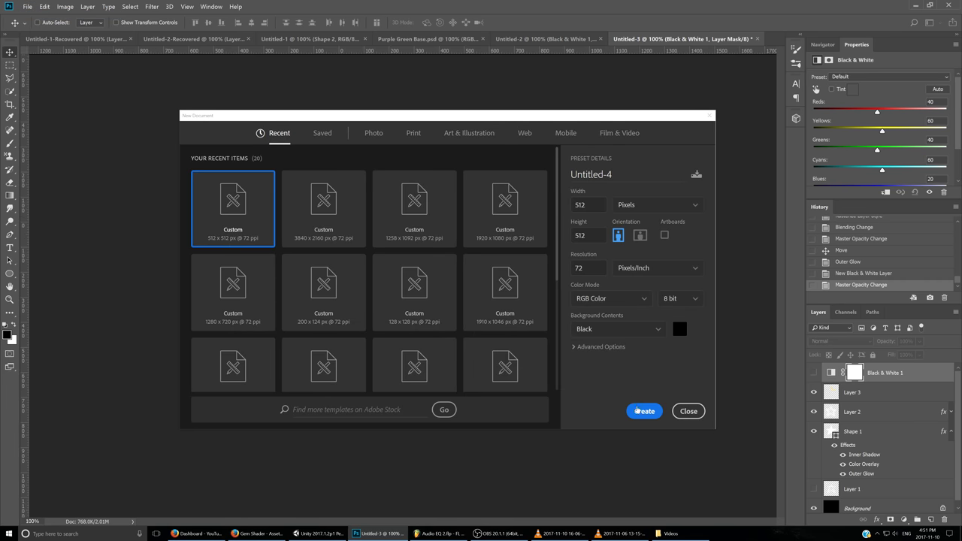
click(638, 412)
key(ctrl+shift+alt+n)
- Add an 8-column by 8-row guide layout and zoom the canvas to 300%
click(188, 7)
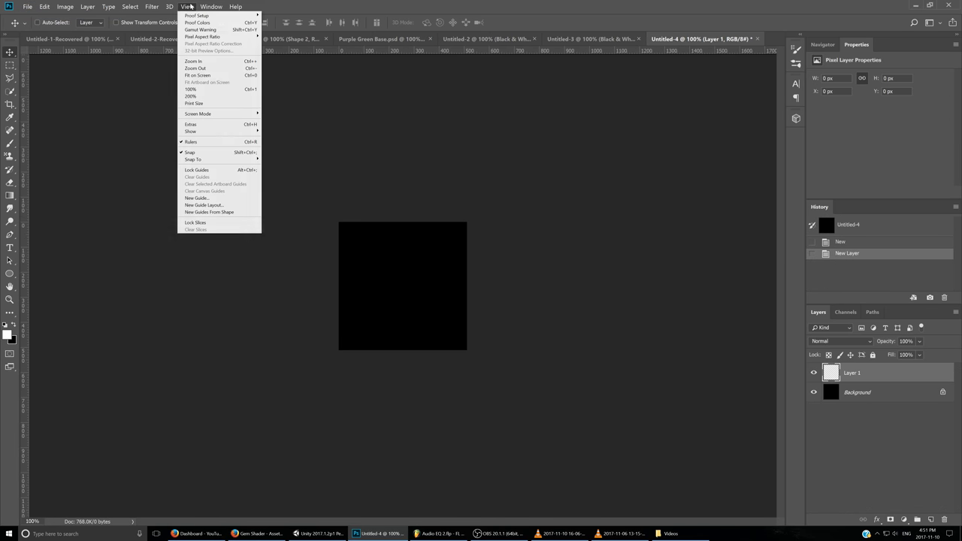
click(203, 205)
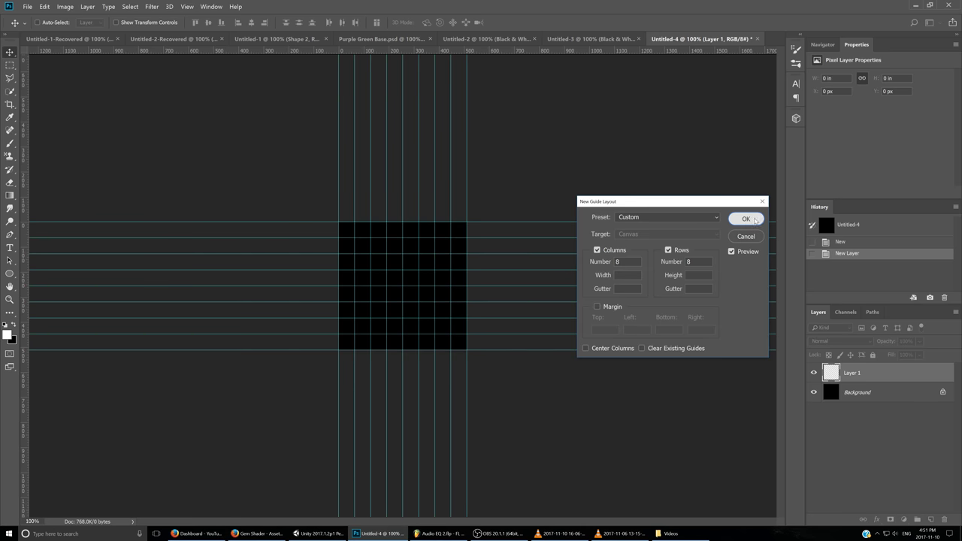
click(746, 219)
click(823, 44)
click(946, 193)
click(946, 193)
click(10, 235)
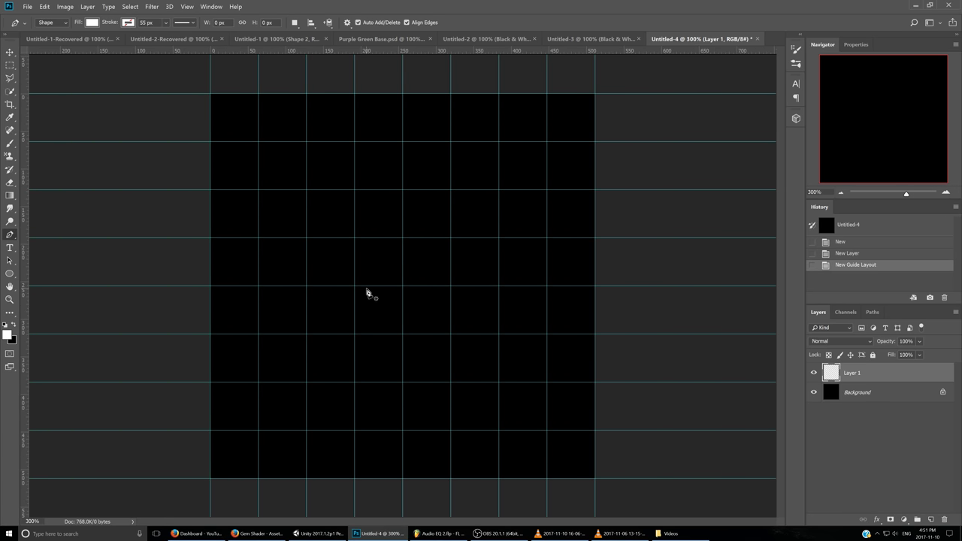
- Draw a closed tapered wedge from left of centre to the centre line with the Pen in Shape mode
click(307, 286)
drag(371, 278, 391, 270)
click(403, 276)
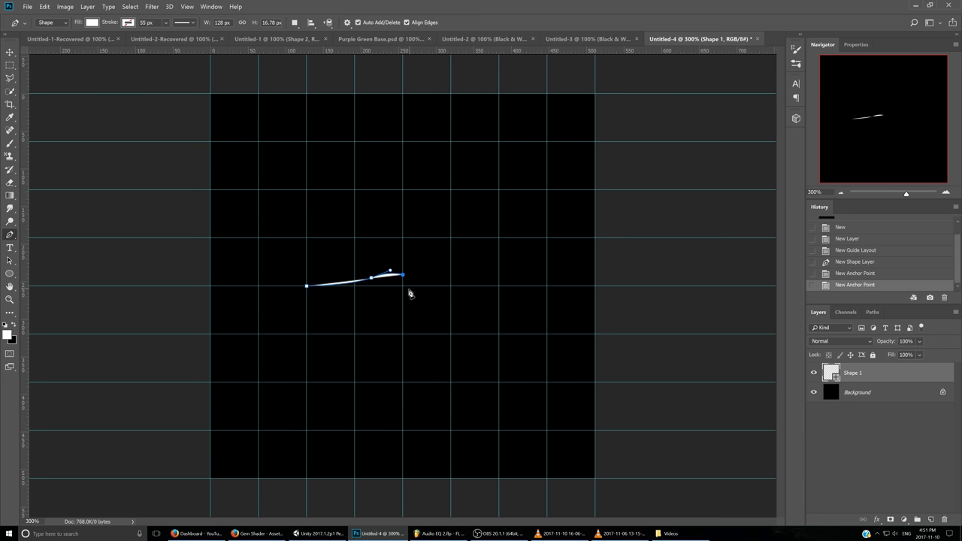
click(403, 285)
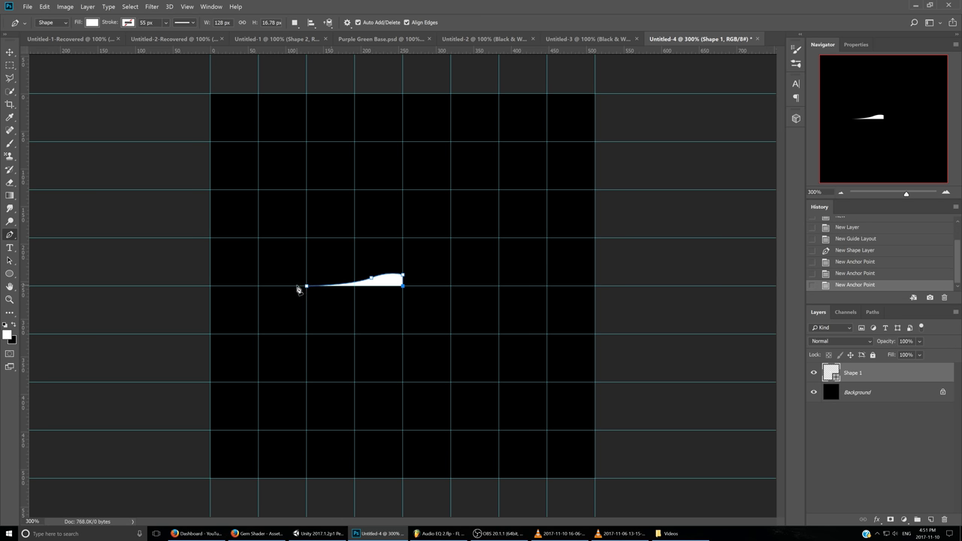
click(306, 286)
- Reshape the wedge's top corner and curved edge into a white sliver 128 px wide, 15 px high
click(56, 23)
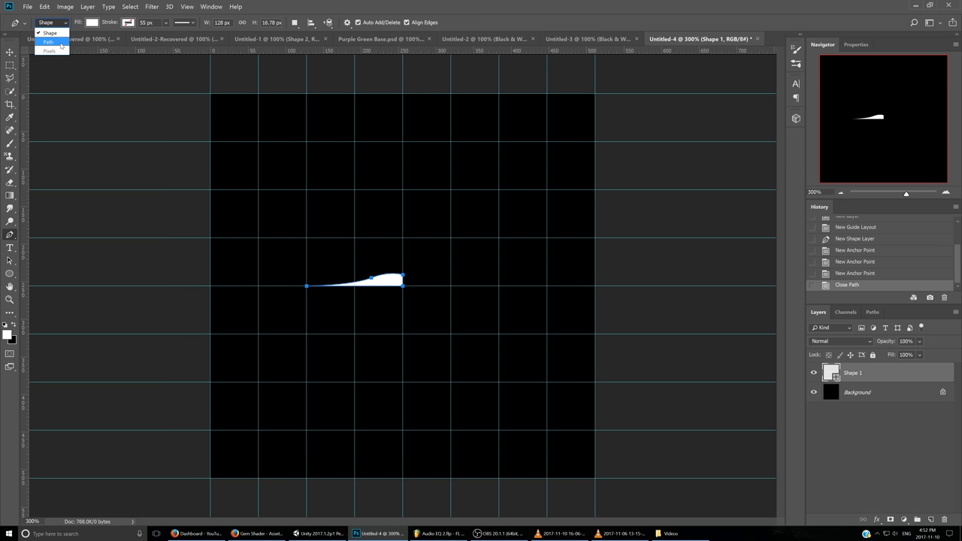
click(178, 4)
drag(373, 279, 407, 279)
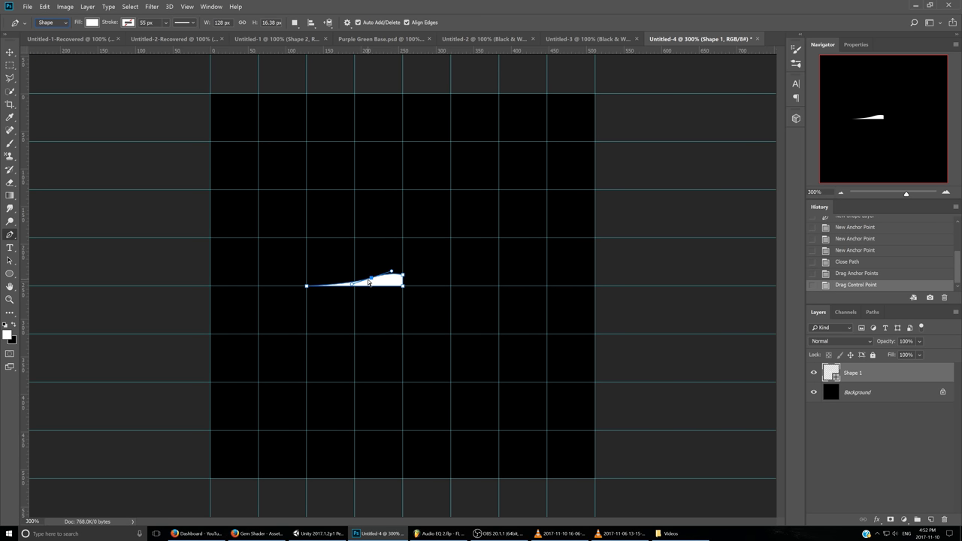
click(423, 294)
key(ctrl+plus)
drag(339, 277, 381, 267)
ctrl+click(410, 274)
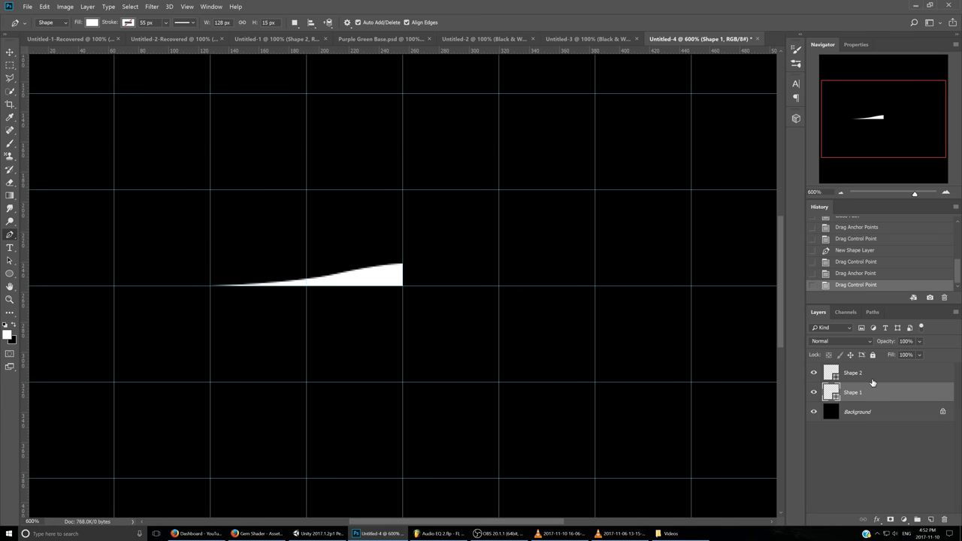
- Duplicate the wedge, flip the copy horizontally and slide it right to complete the hump
key(ctrl+j)
click(45, 6)
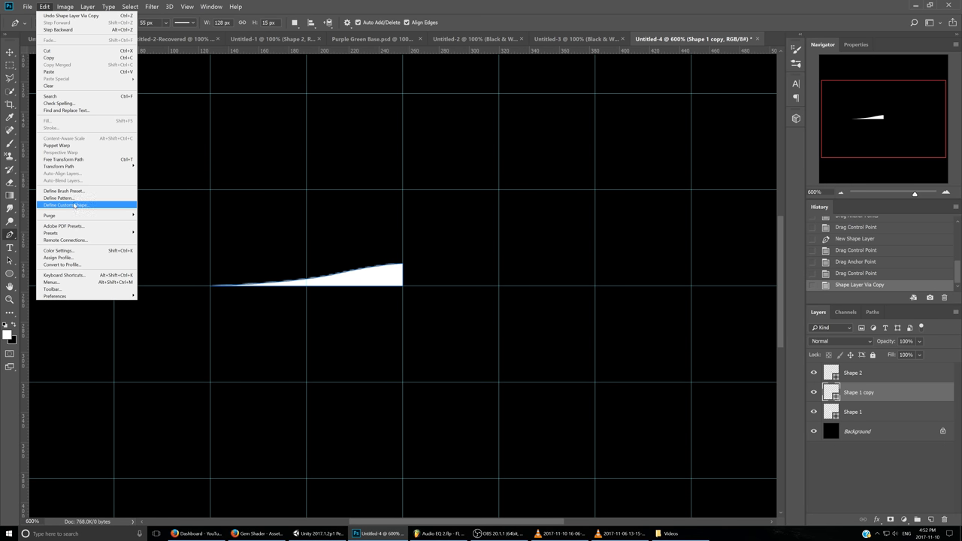
mouse_move(75, 166)
click(163, 247)
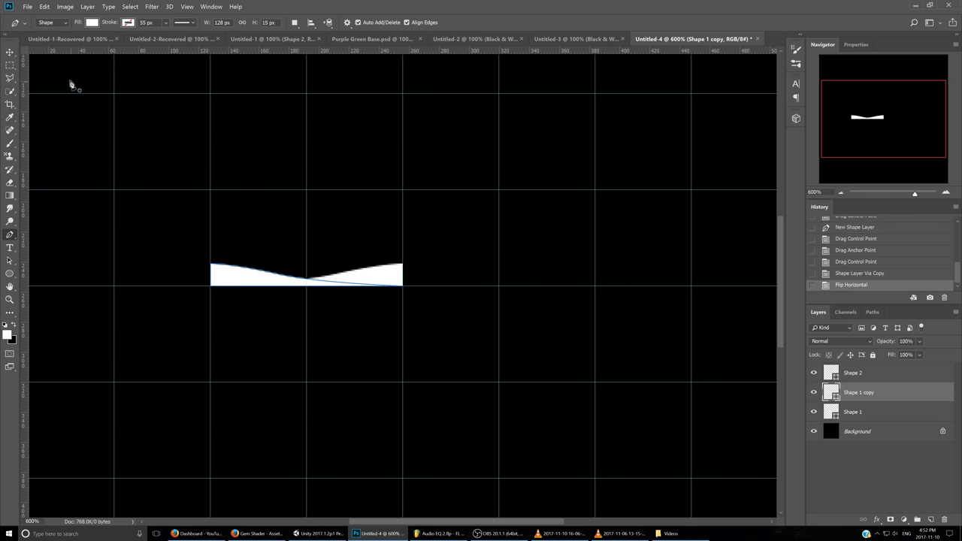
key(v)
drag(258, 279, 450, 280)
- Group both halves, duplicate the group, flip it vertically and move it down into a lens
shift+click(879, 414)
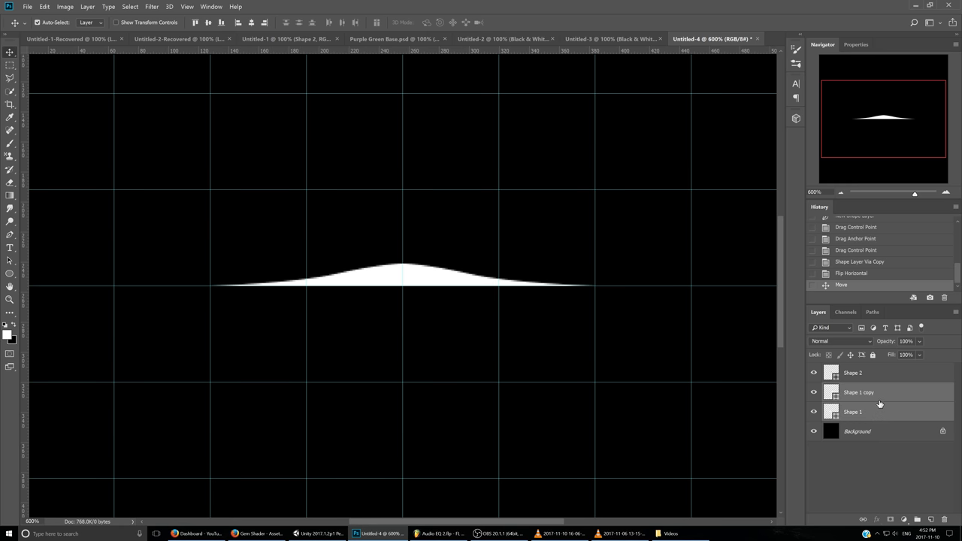
key(ctrl+g)
key(ctrl+j)
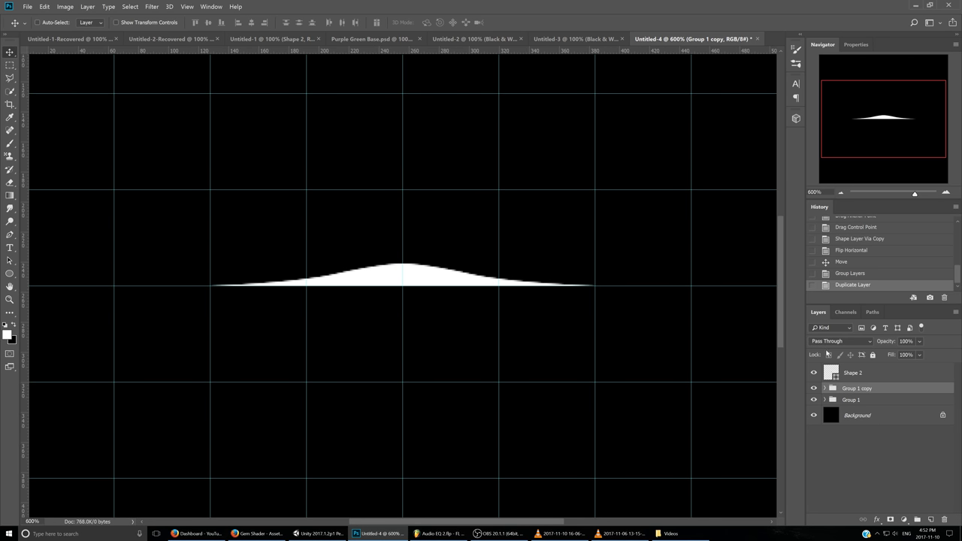
click(45, 6)
mouse_move(76, 167)
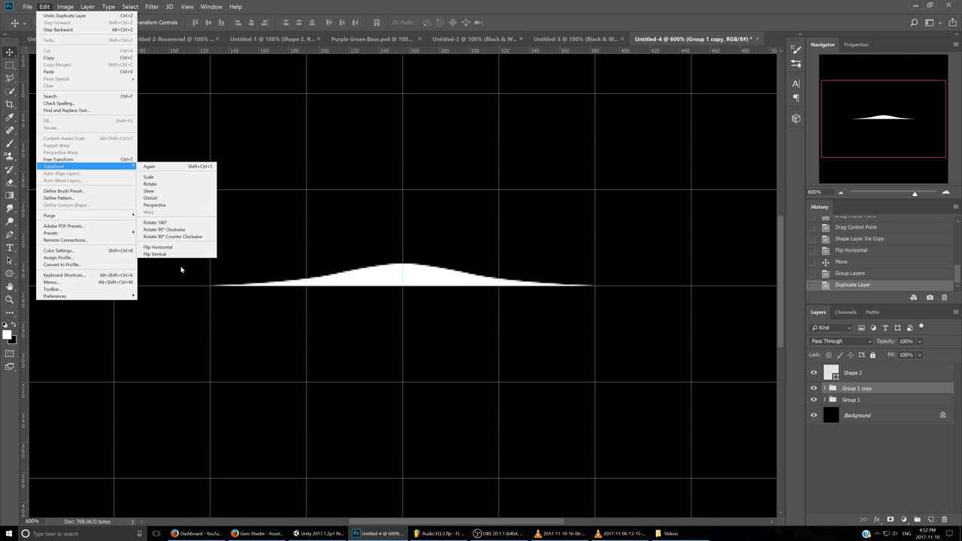
click(175, 254)
drag(361, 281, 362, 303)
- Zoom out to the whole canvas, delete the unused Shape 2 layer, and select Group 1 with its copy
click(841, 192)
click(841, 192)
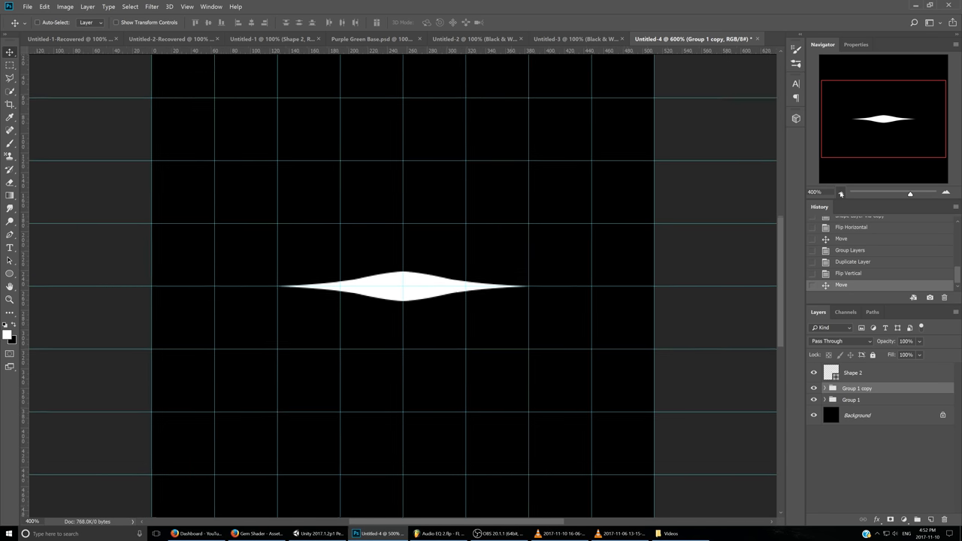
click(841, 192)
click(841, 193)
click(842, 193)
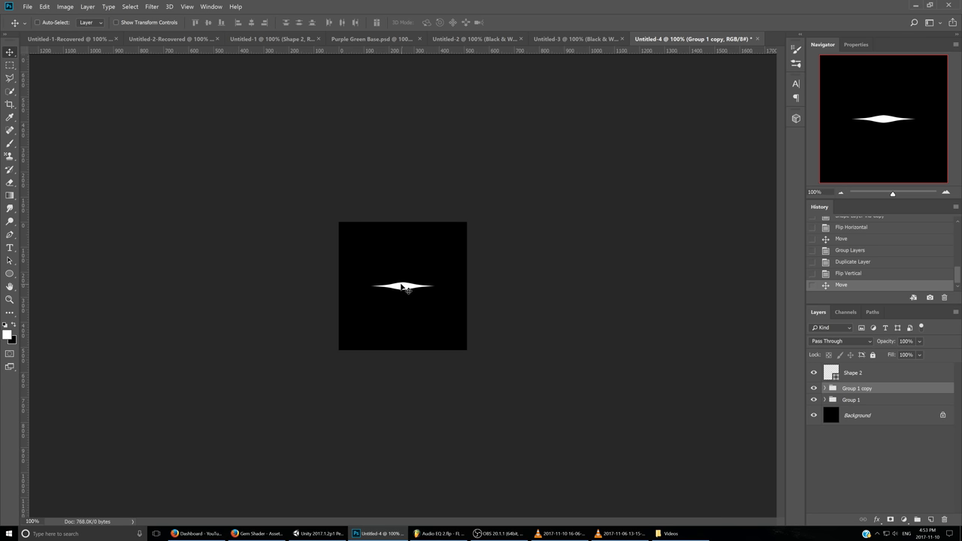
click(927, 378)
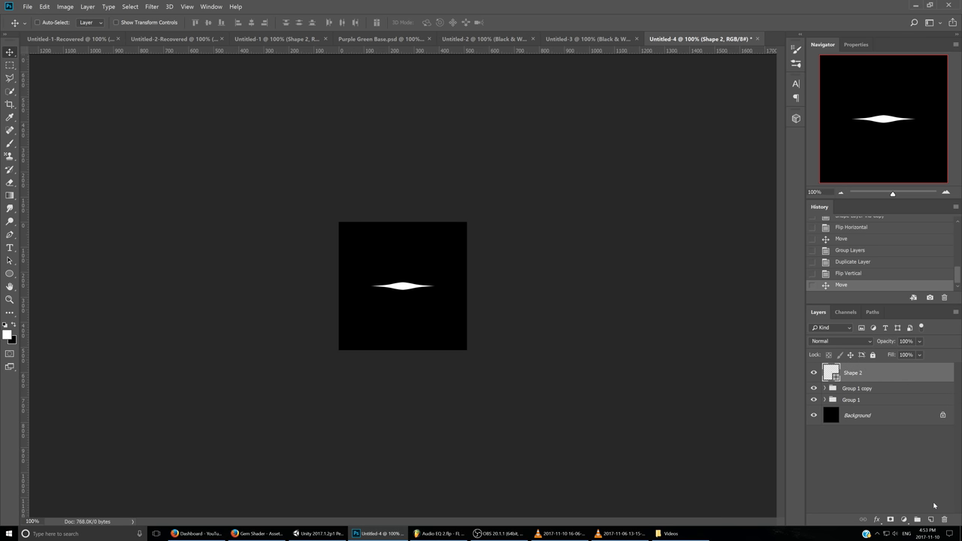
click(943, 519)
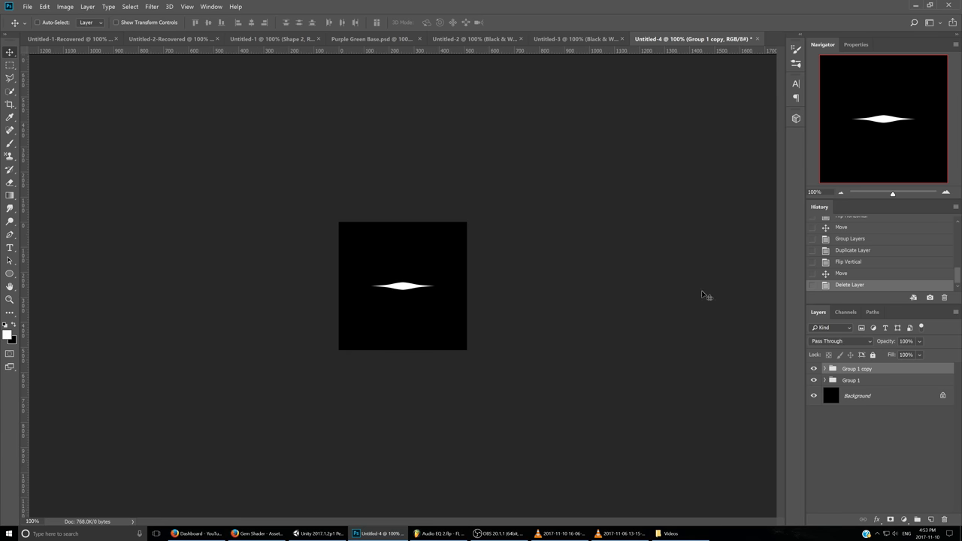
shift+click(862, 381)
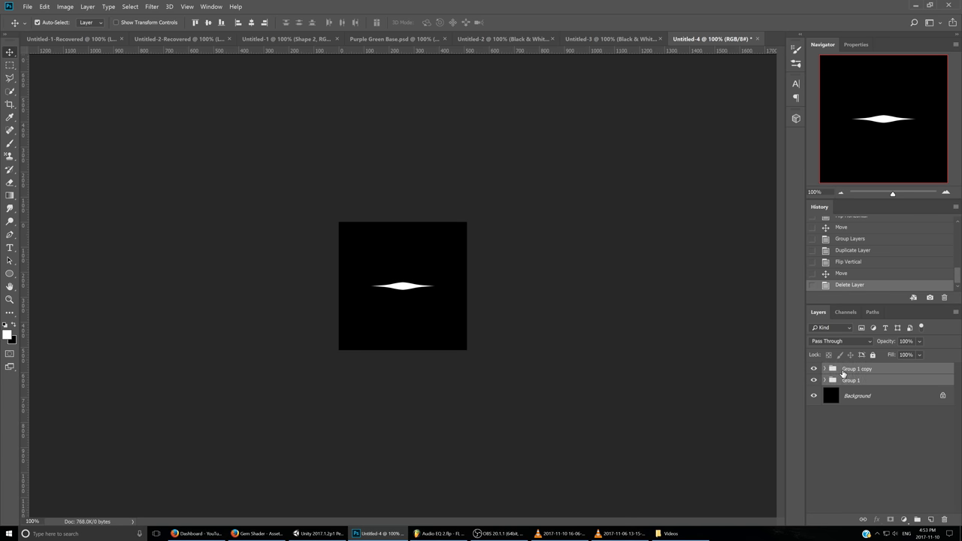
- Group the lens into Group 2, duplicate it beneath, and stretch the copy horizontally into a long thin streak
key(ctrl+g)
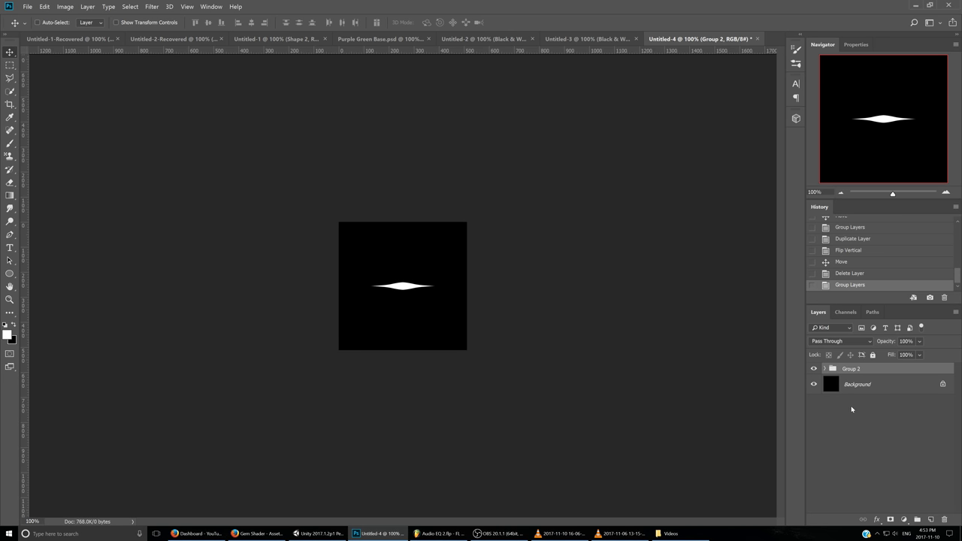
key(ctrl+j)
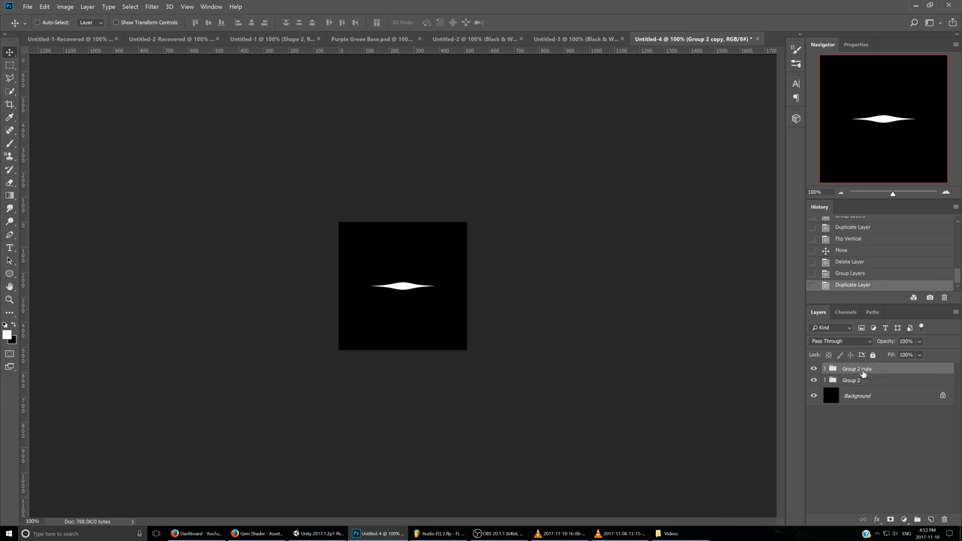
drag(864, 375, 863, 388)
key(ctrl+t)
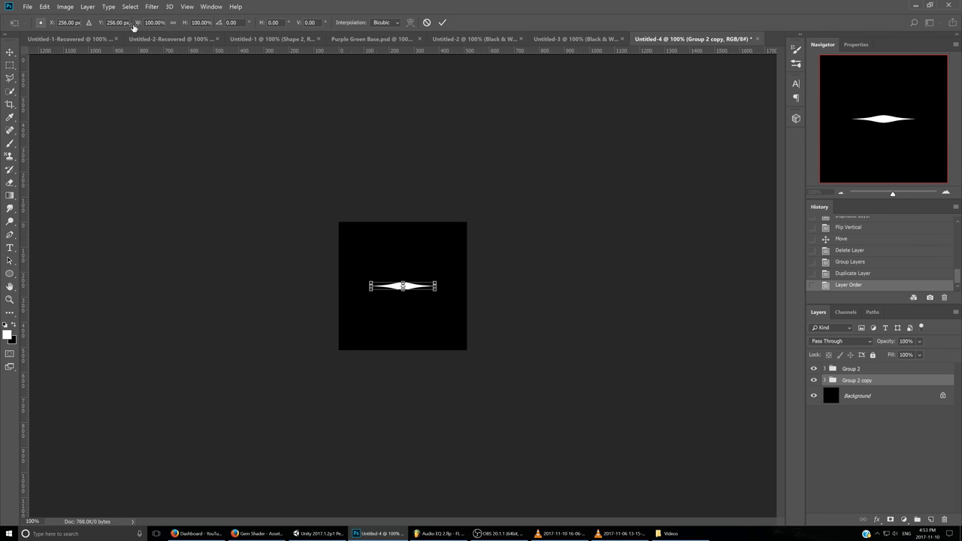
drag(134, 25, 160, 25)
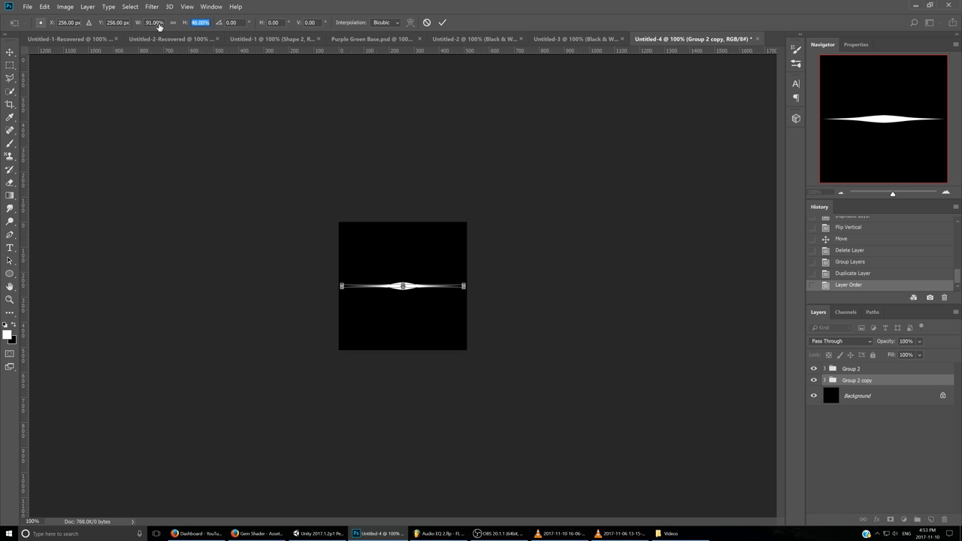
key(Return)
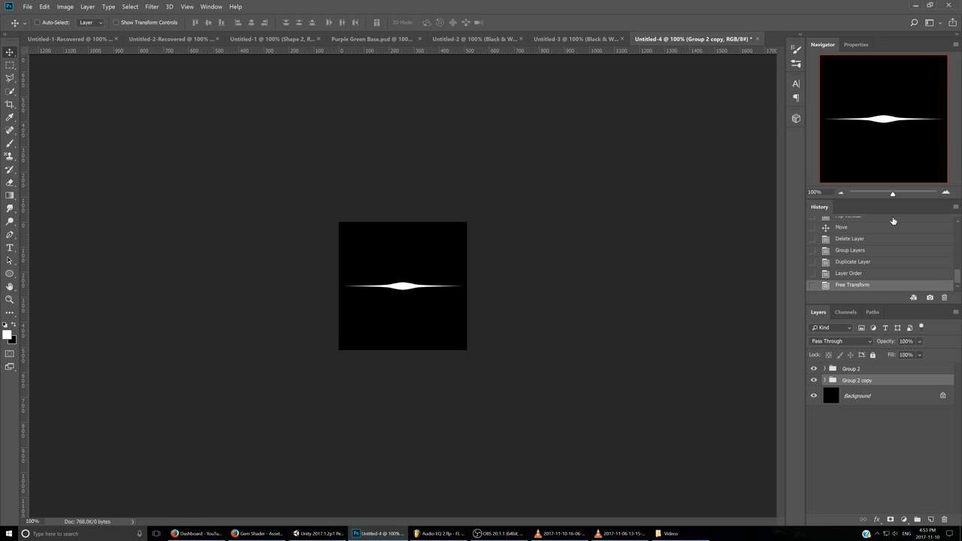
click(946, 193)
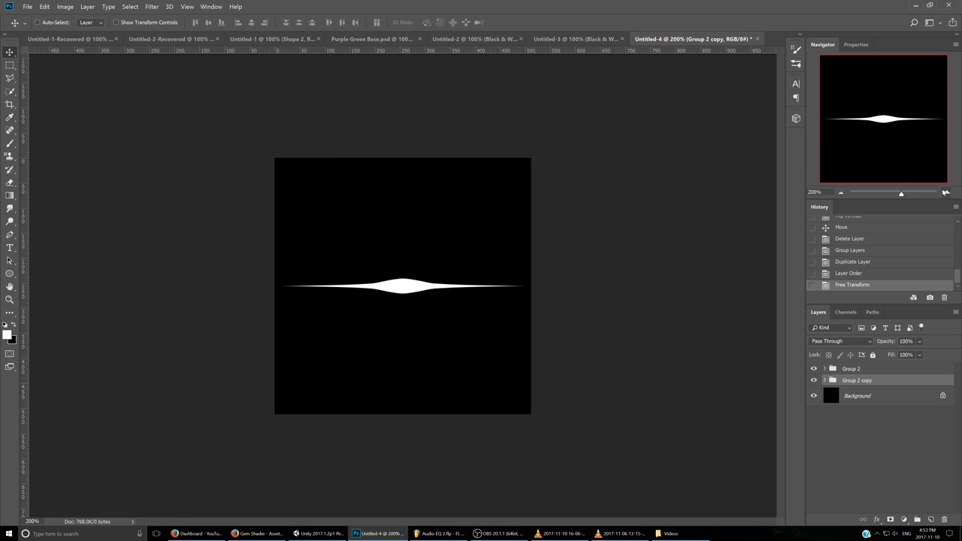
- Merge Group 2 and Group 2 copy into plain layers and apply a Gaussian Blur to the copy
key(ctrl+e)
click(879, 371)
key(ctrl+e)
click(883, 395)
click(151, 6)
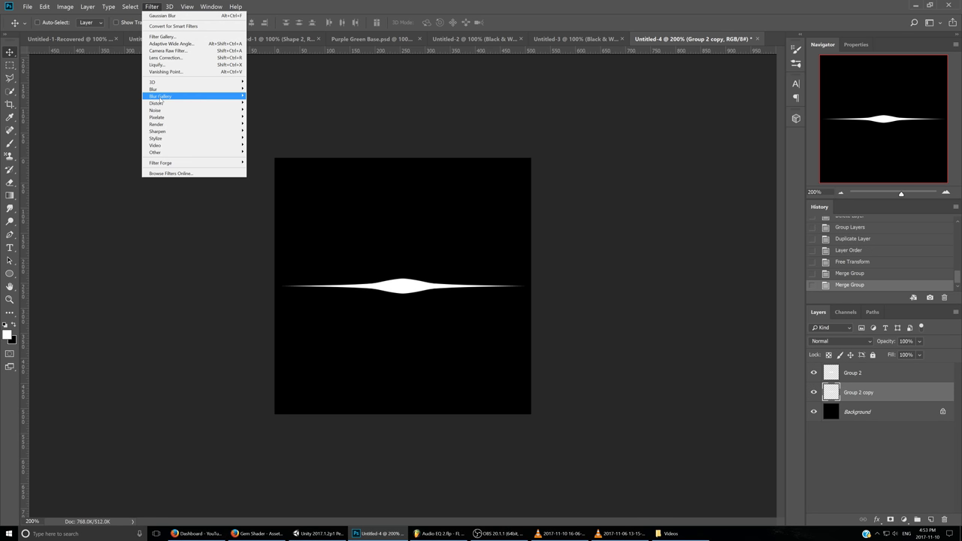
mouse_move(188, 88)
click(266, 118)
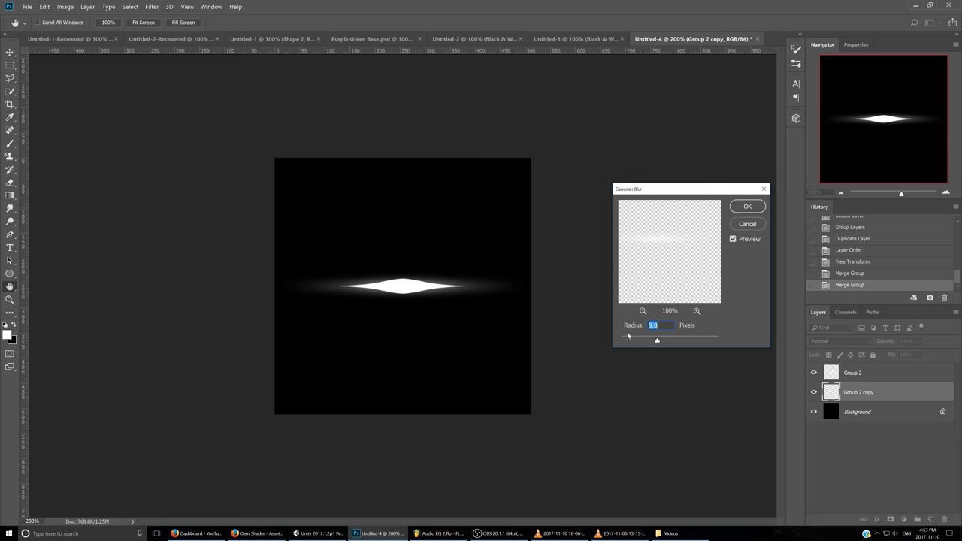
key(Return)
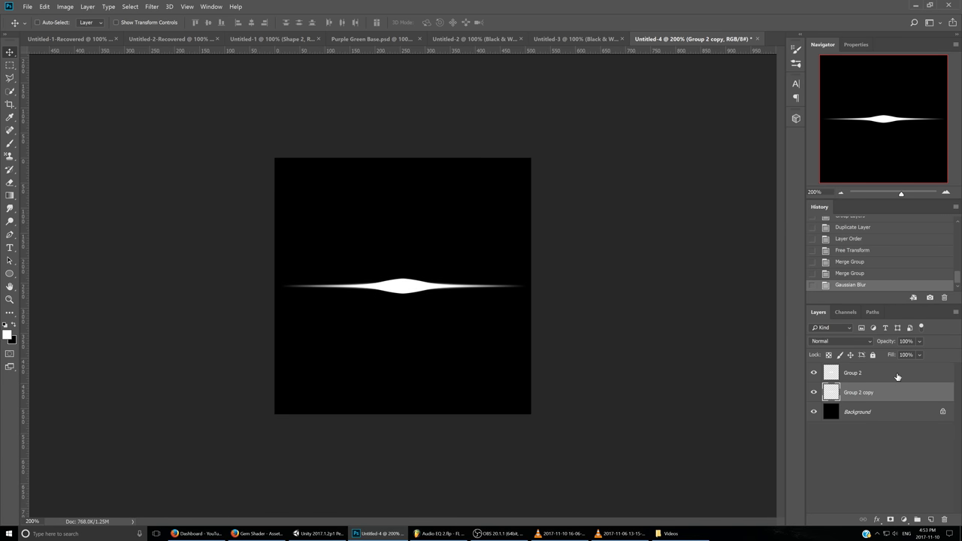
- Apply a Gaussian Blur with Radius 4.0 to the Group 2 layer
click(894, 374)
click(151, 6)
mouse_move(173, 90)
click(266, 117)
drag(635, 342, 651, 344)
key(Return)
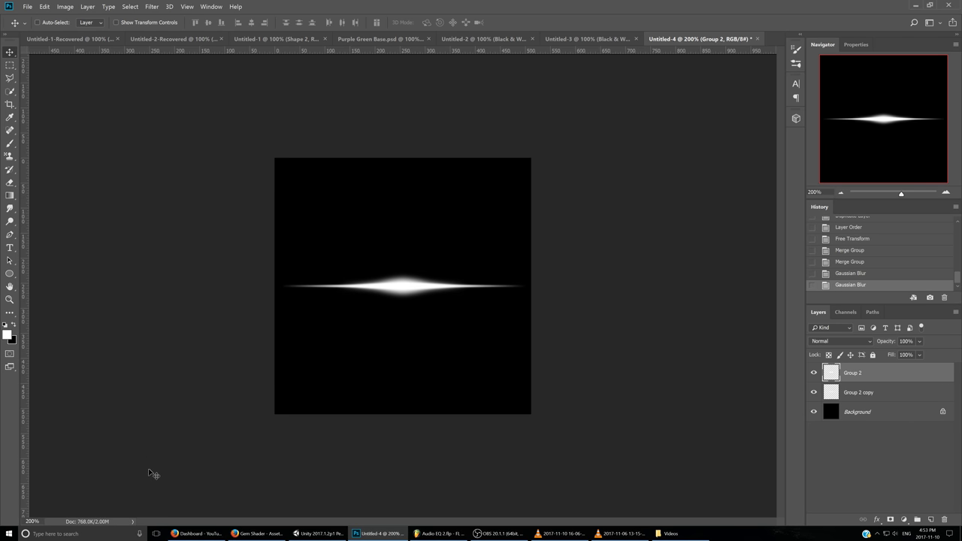
click(319, 533)
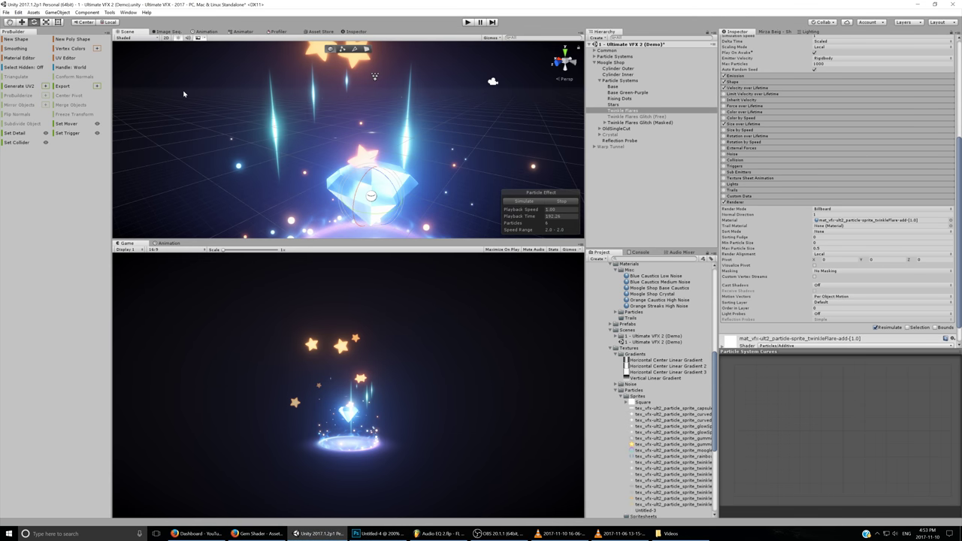
- Give Group 2 a white Outer Glow with a large size of about 163 px
click(373, 534)
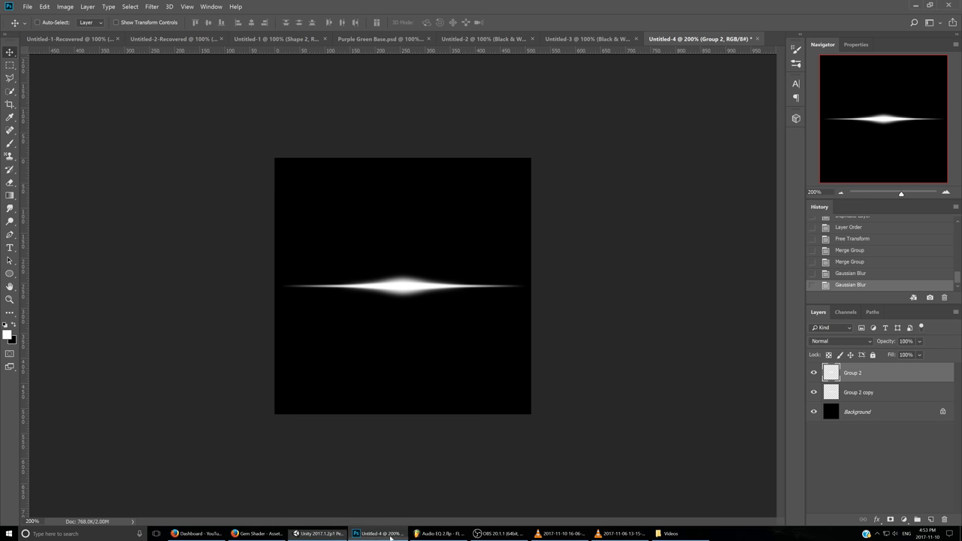
shift+click(892, 394)
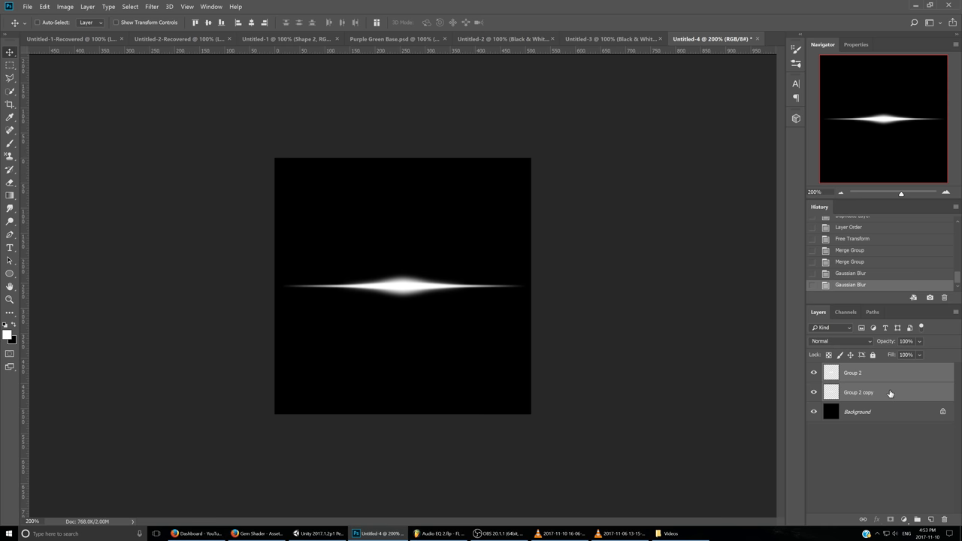
click(911, 380)
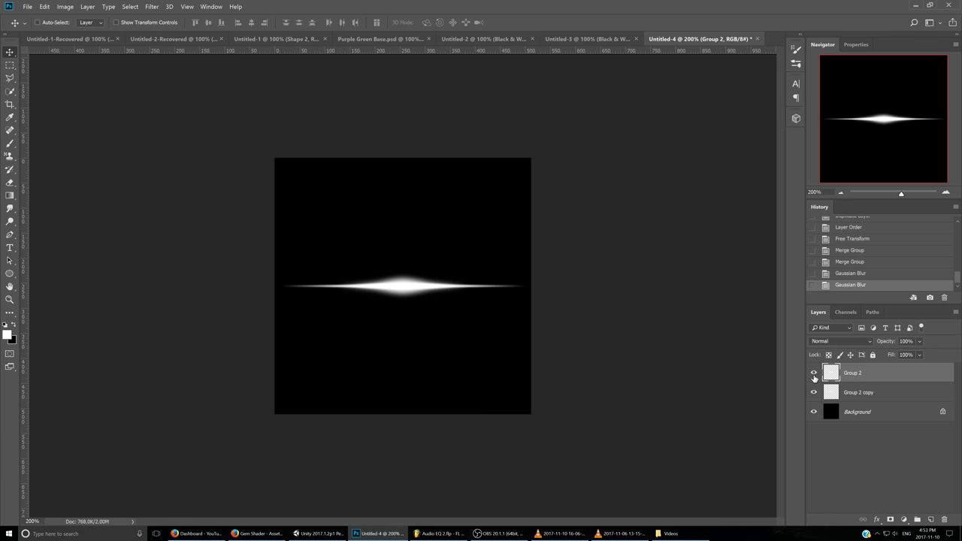
double_click(906, 374)
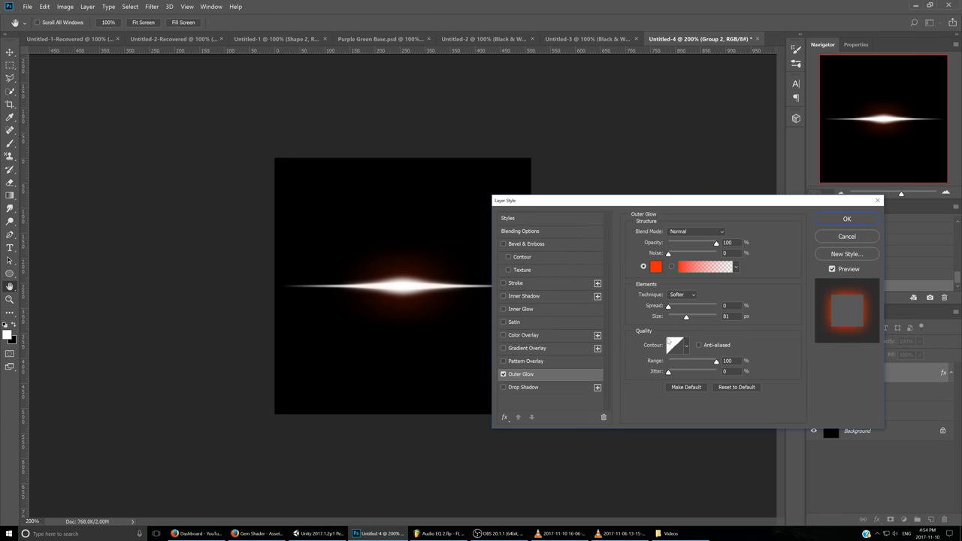
click(656, 266)
click(632, 253)
click(849, 218)
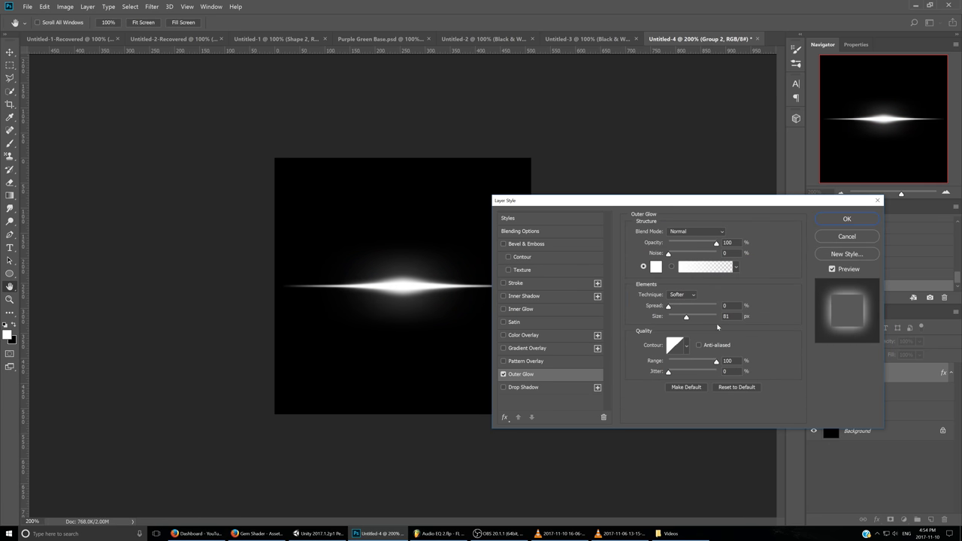
drag(686, 316, 707, 316)
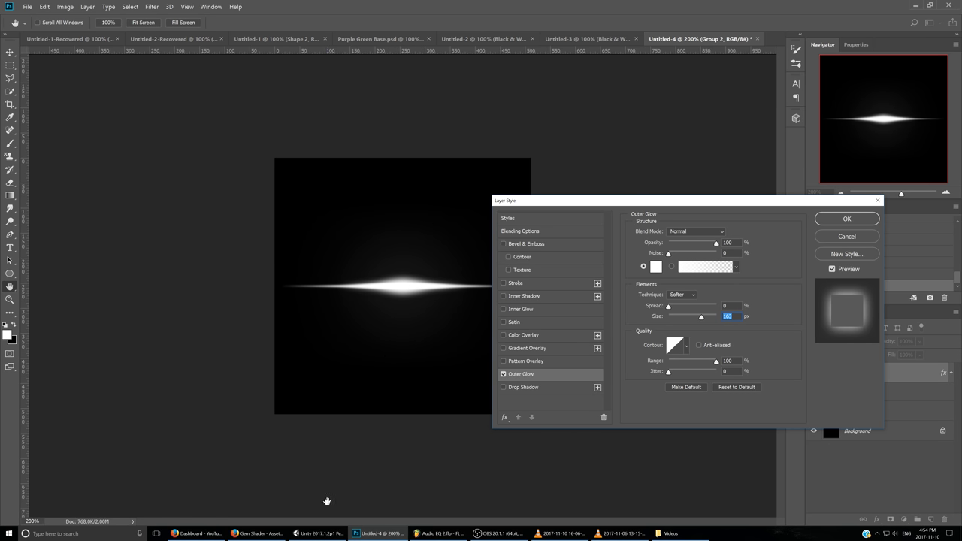
key(Return)
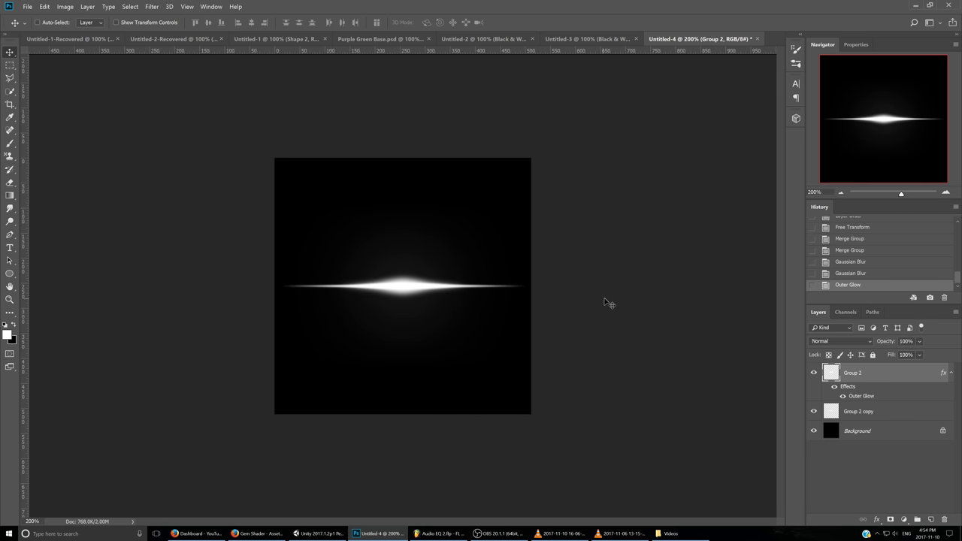
click(814, 431)
- Switch to Unity and pan and orbit the Scene view to frame the glowing gem effect
key(alt+Tab)
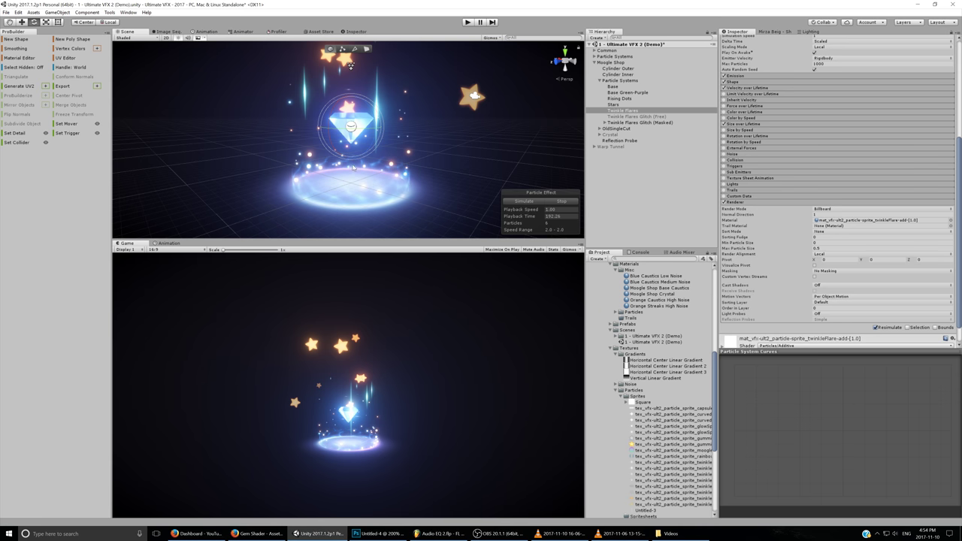
drag(353, 167, 366, 183)
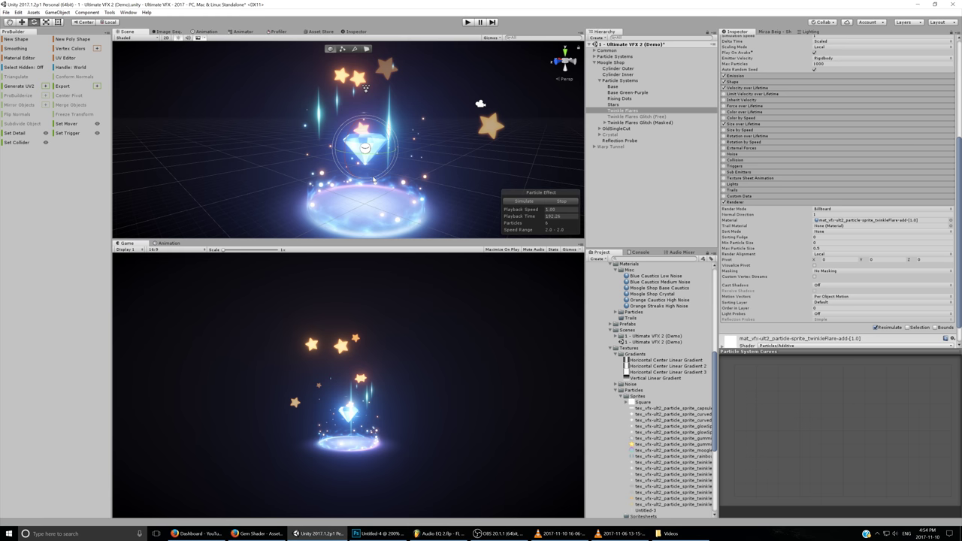
drag(373, 179, 458, 210)
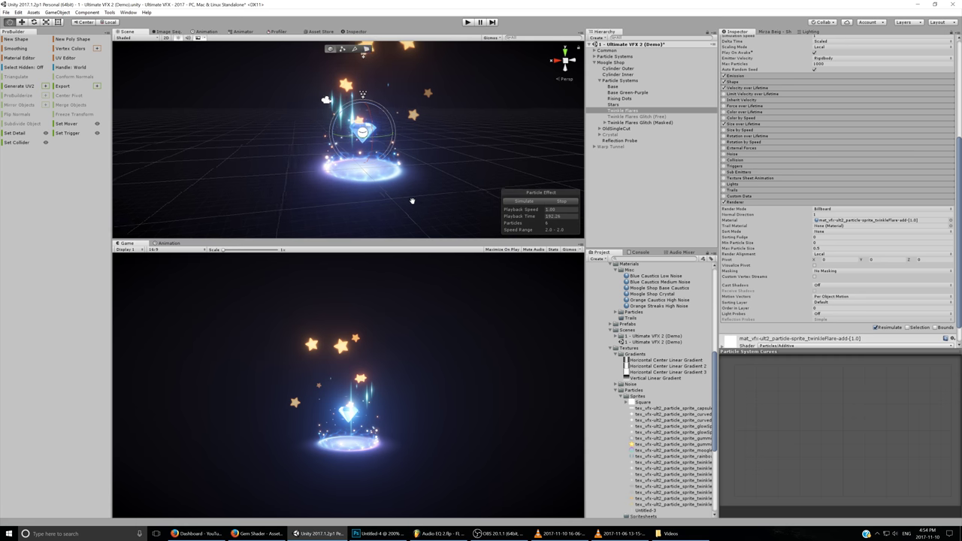